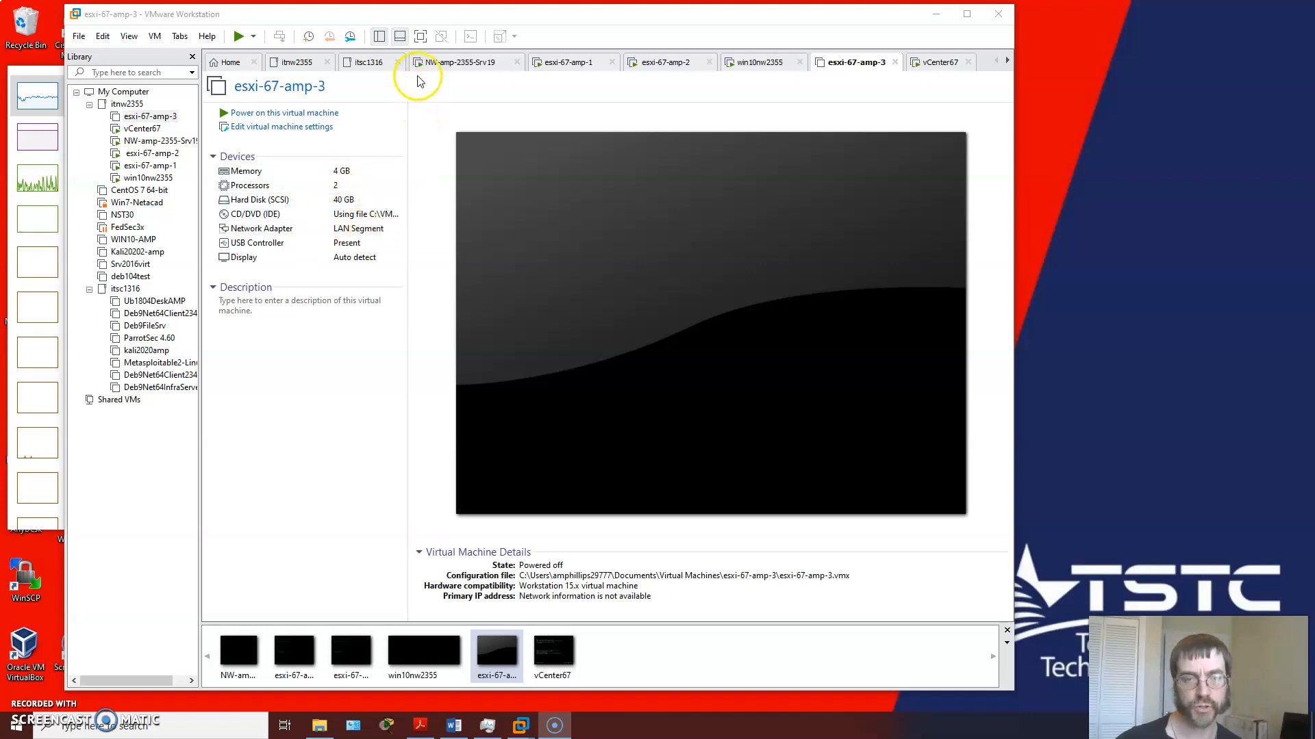
Step: Maximize the window, open the NW-amp-2355-Srv19 virtual machine's console and sign in to Windows with the account password
click(437, 63)
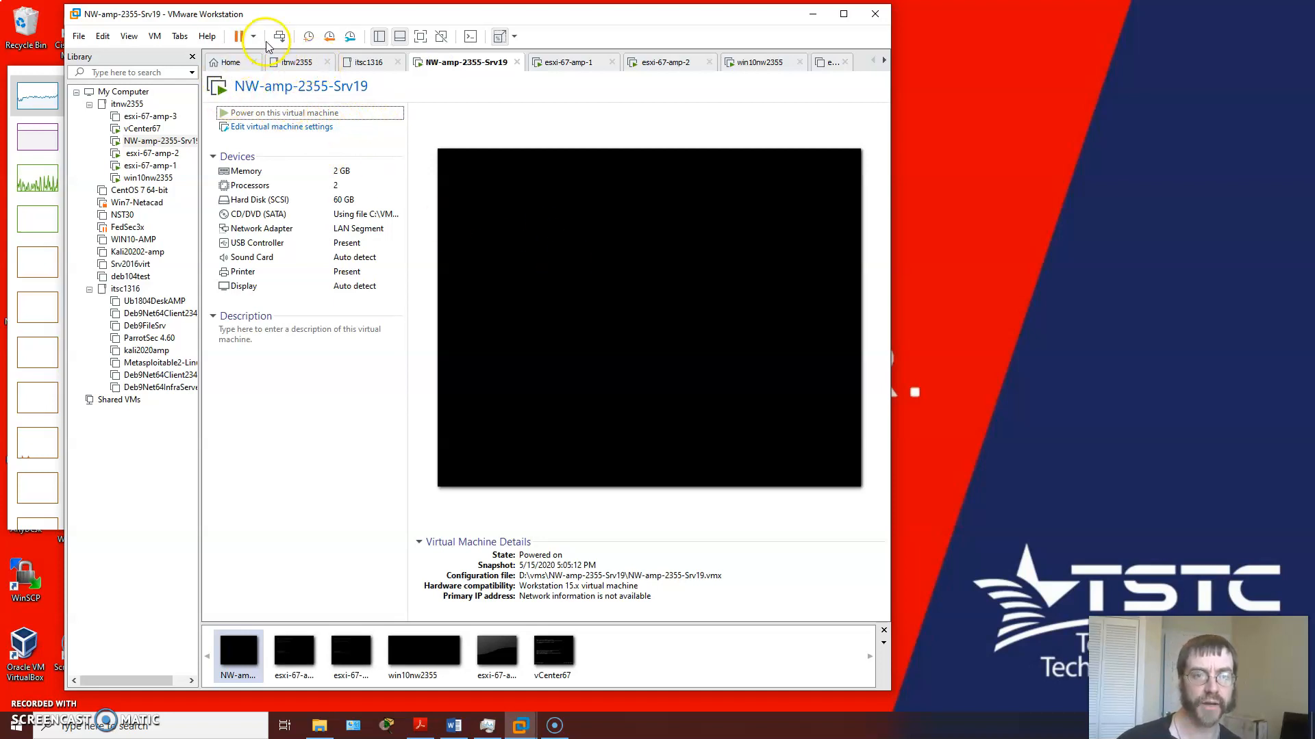
click(847, 15)
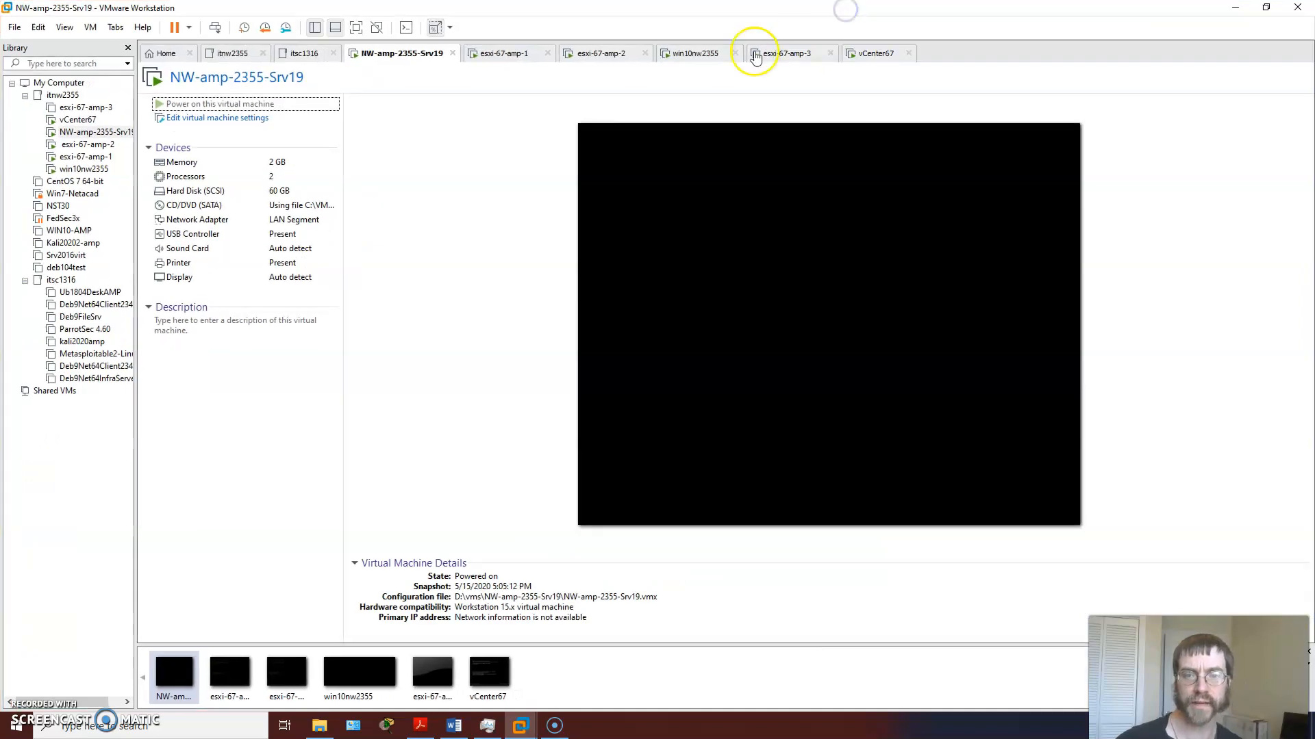
click(713, 346)
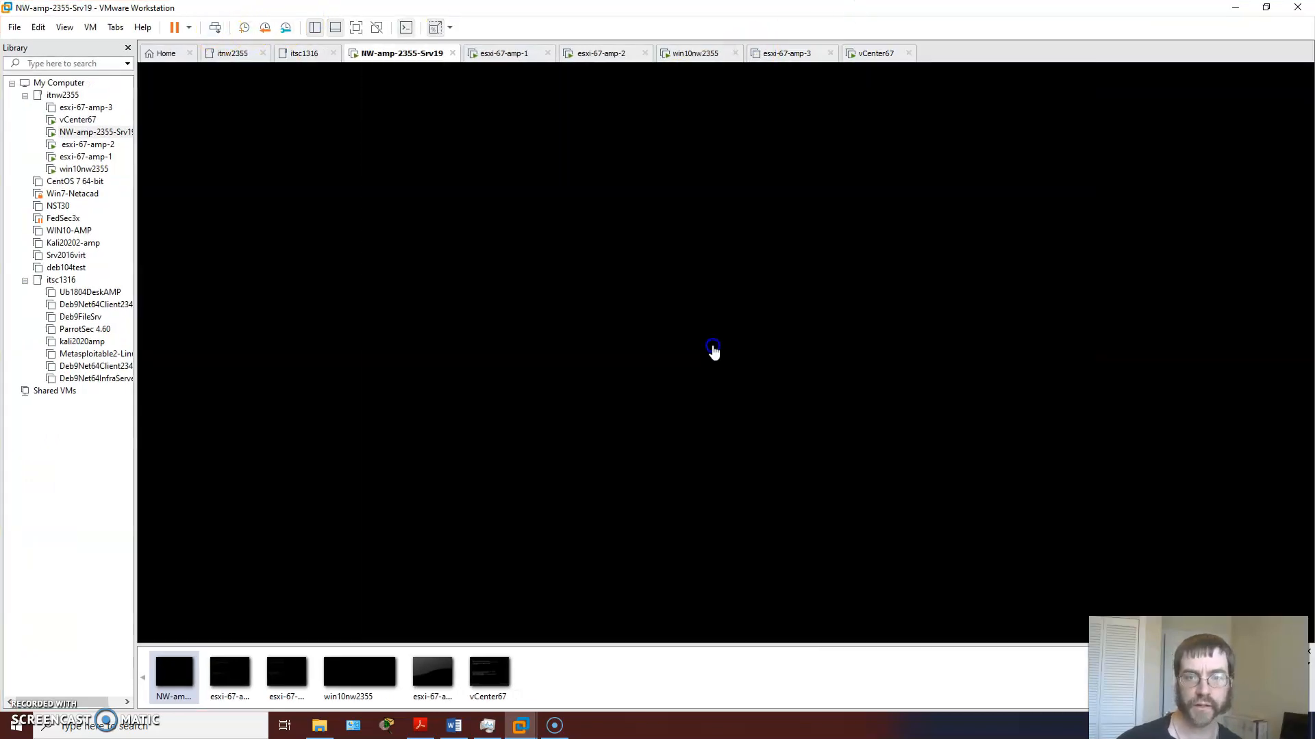
click(214, 27)
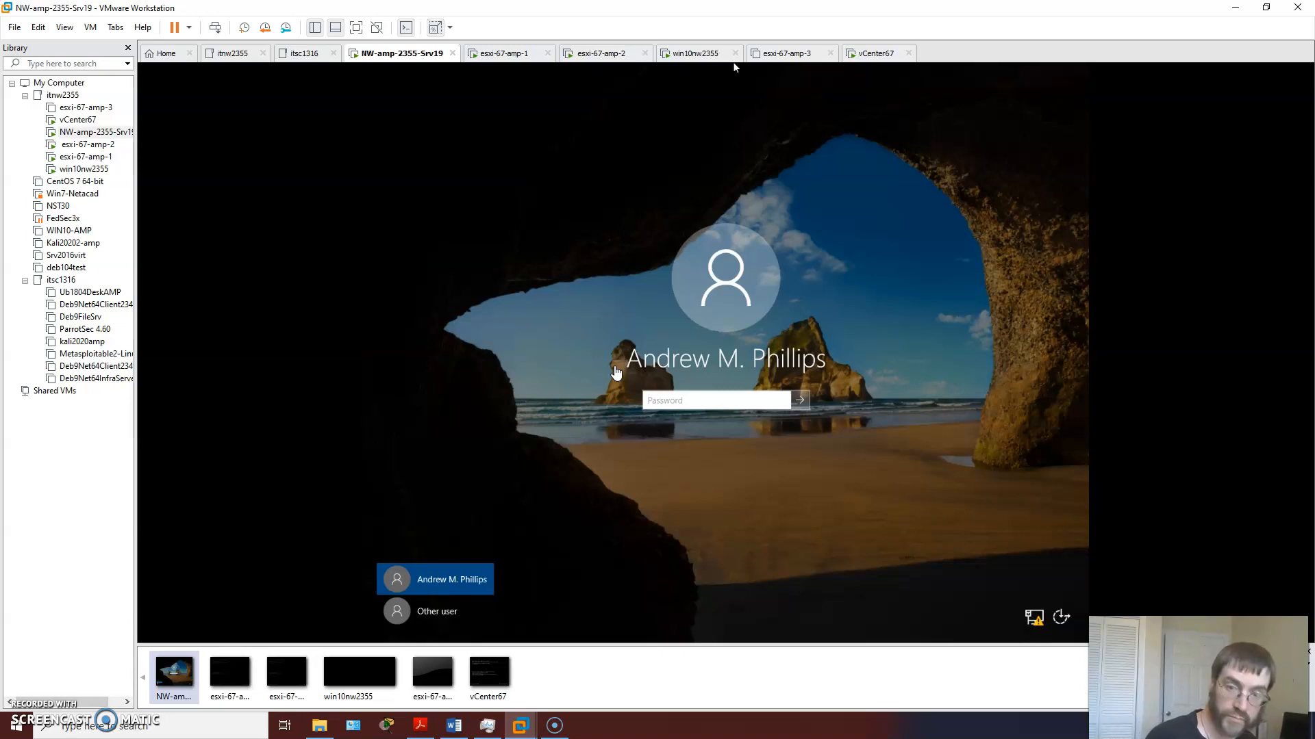
click(655, 400)
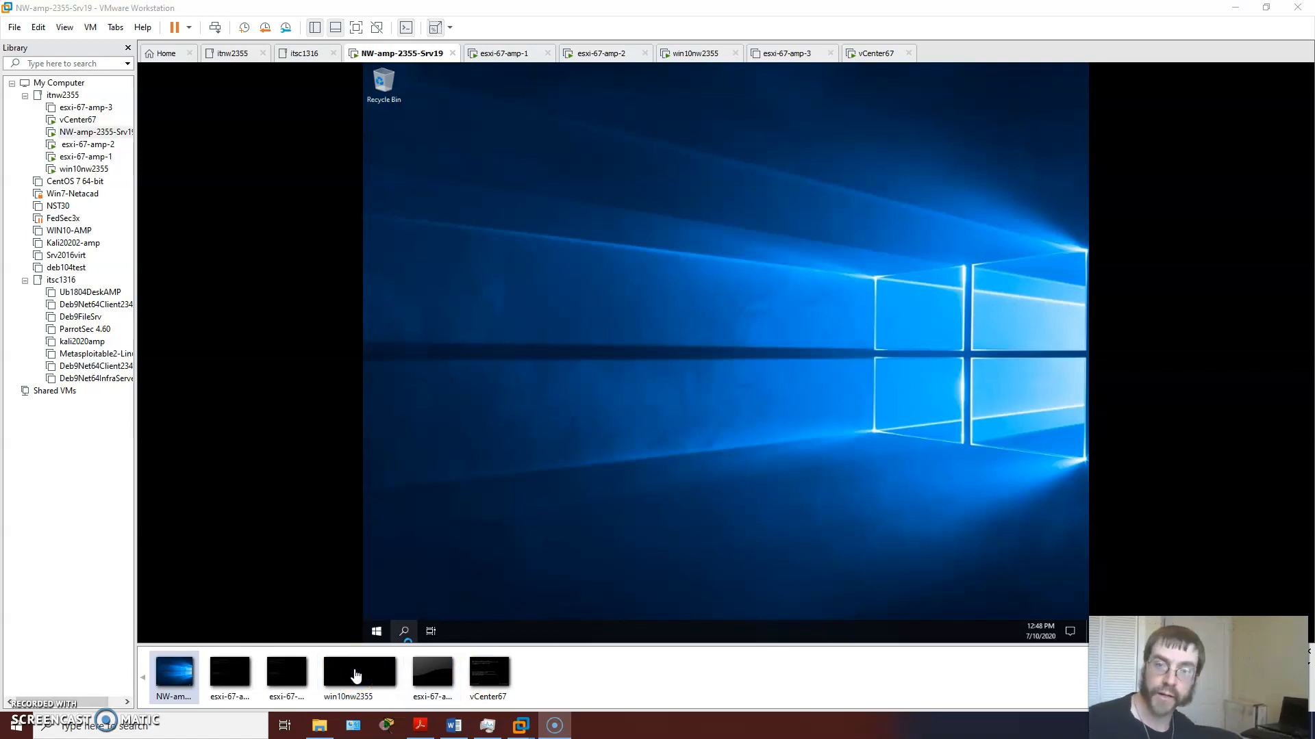
Step: Look at the esxi-67-amp-1 console and examine the existing network adapter settings of the esxi-67-amp-3 virtual machine
click(505, 53)
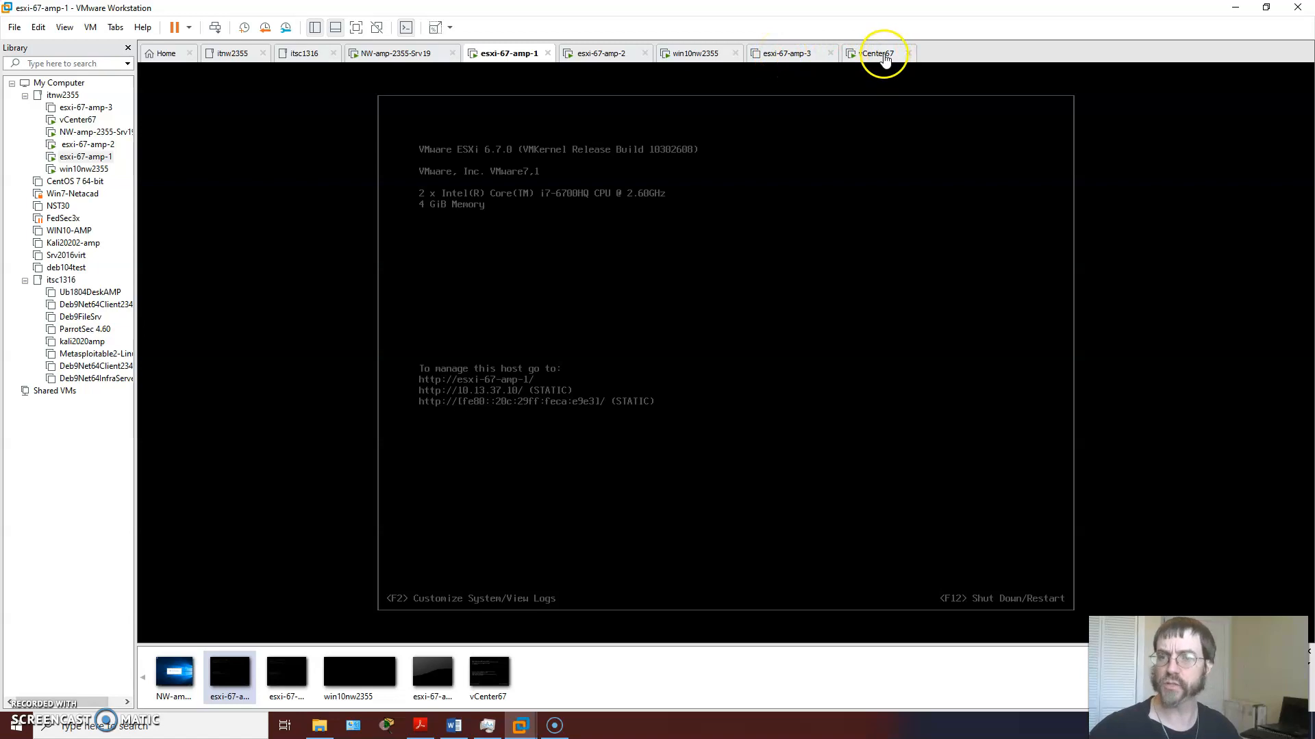
click(391, 55)
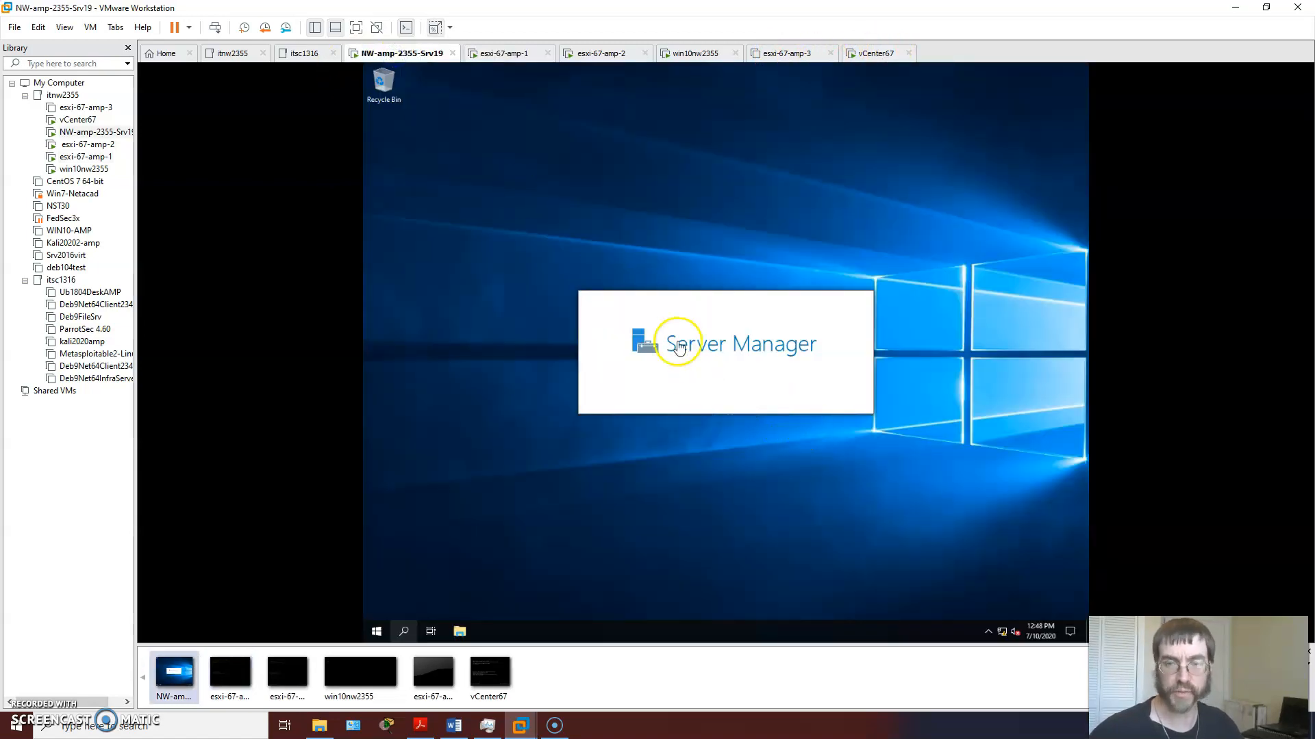
click(779, 55)
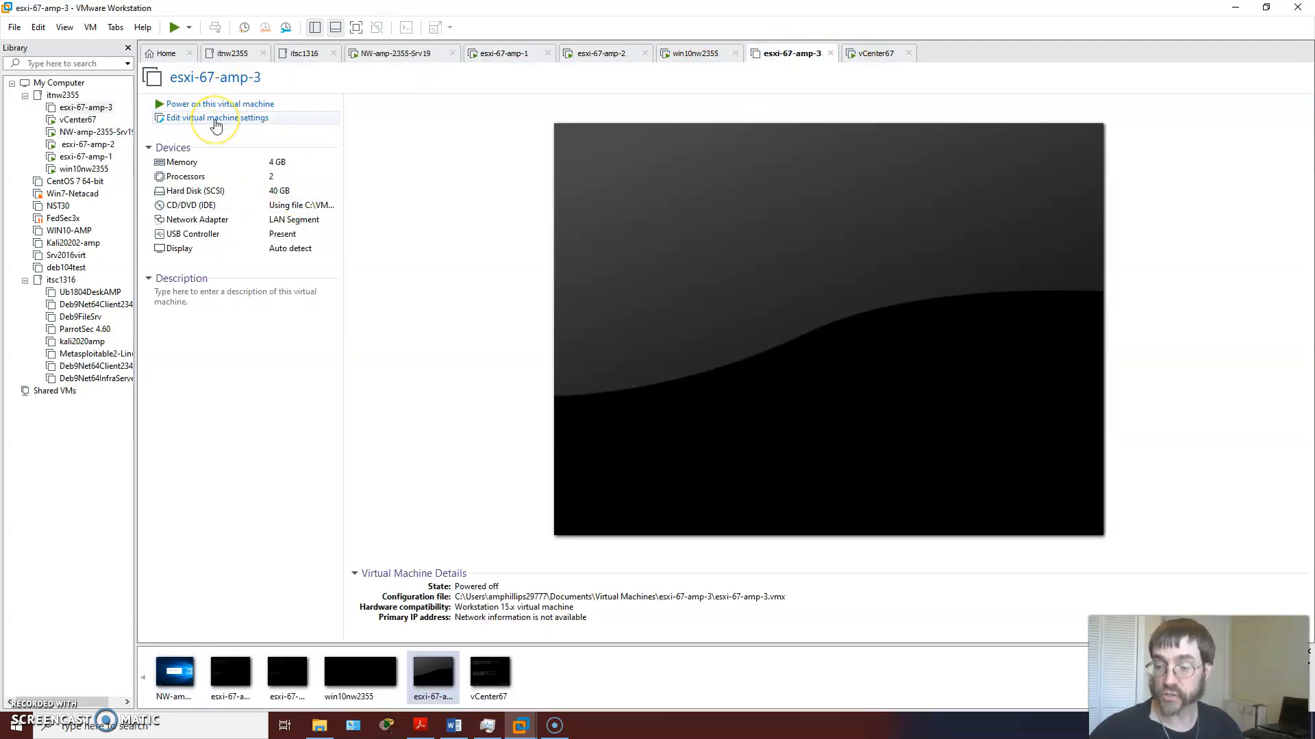
click(215, 121)
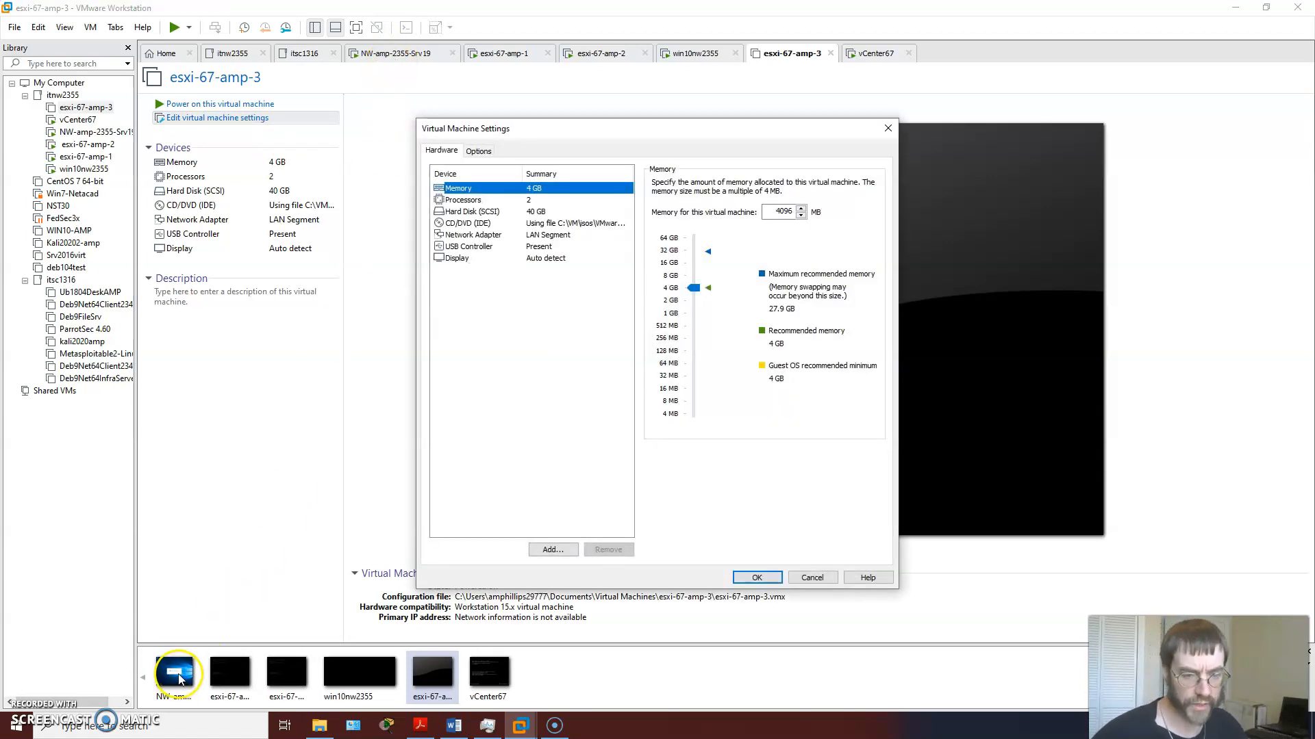
click(473, 235)
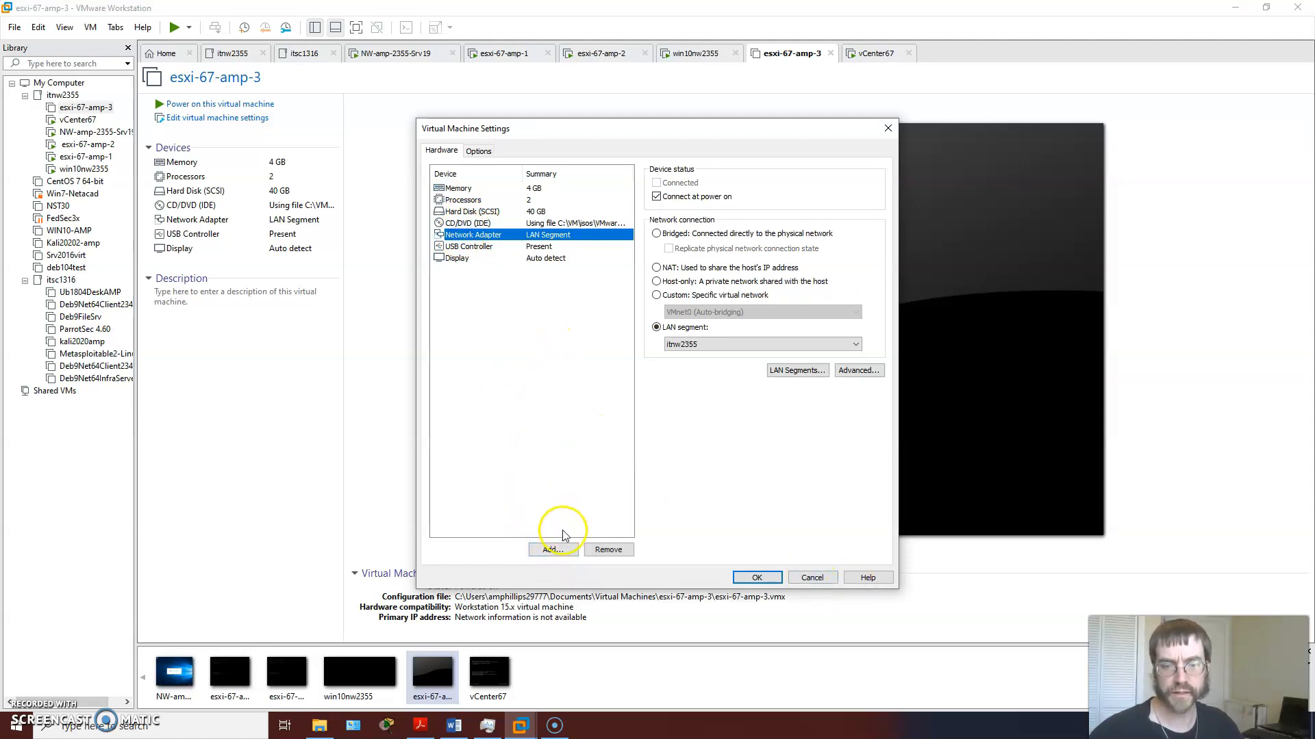
click(812, 577)
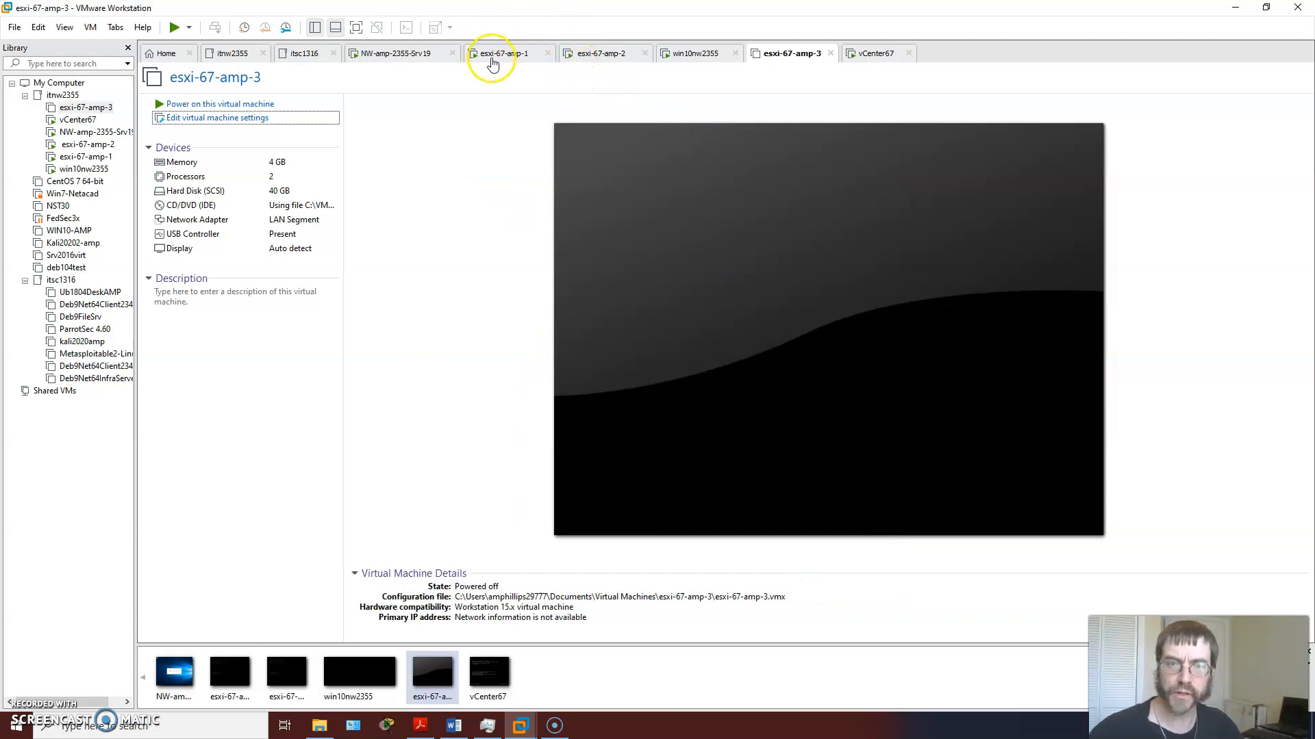
Step: Review the esxi-67-amp-1 hardware summary and inspect the VMnet2 configuration in the Virtual Network Editor
click(493, 56)
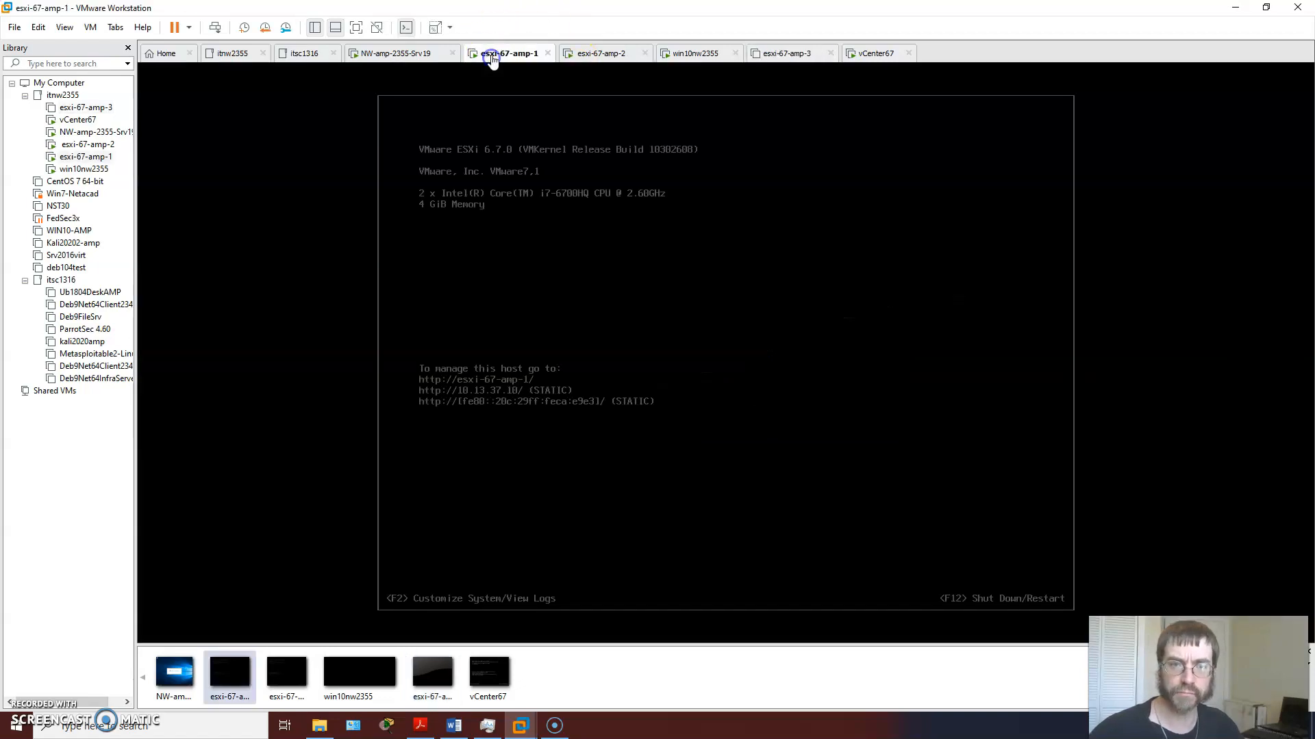
click(406, 27)
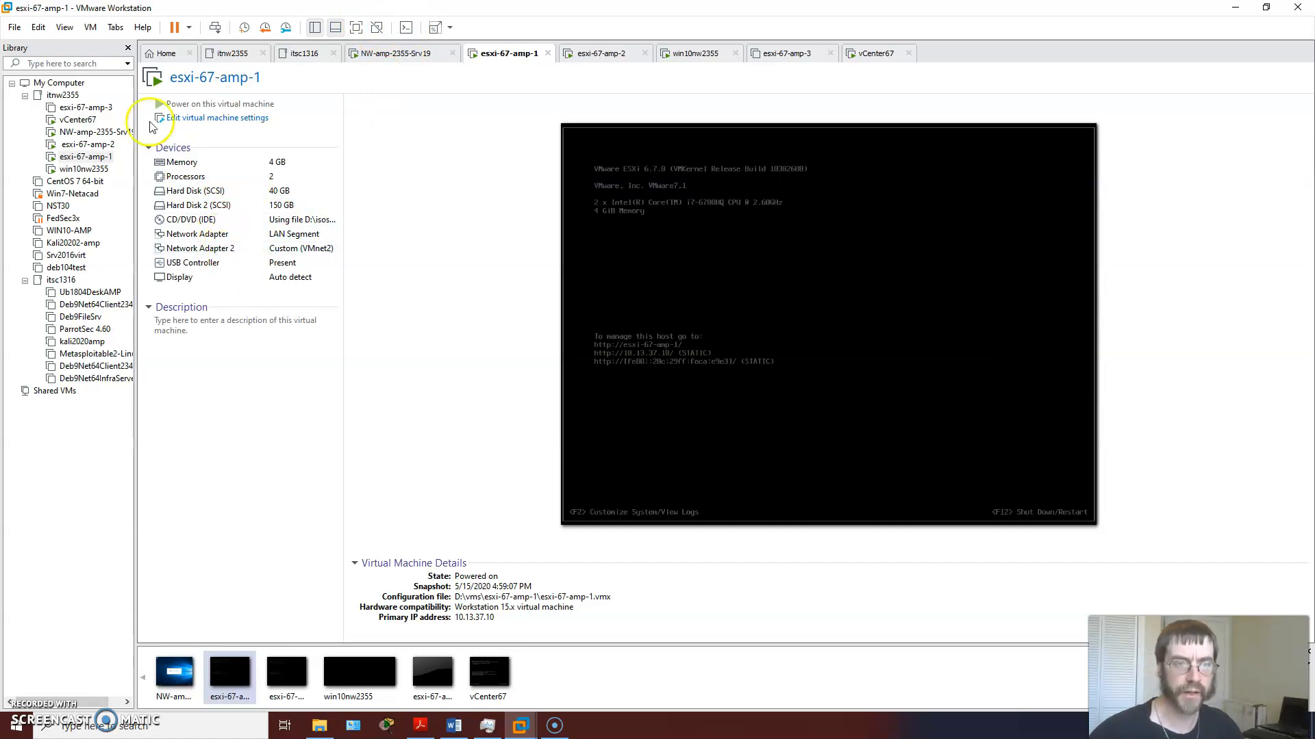
click(14, 28)
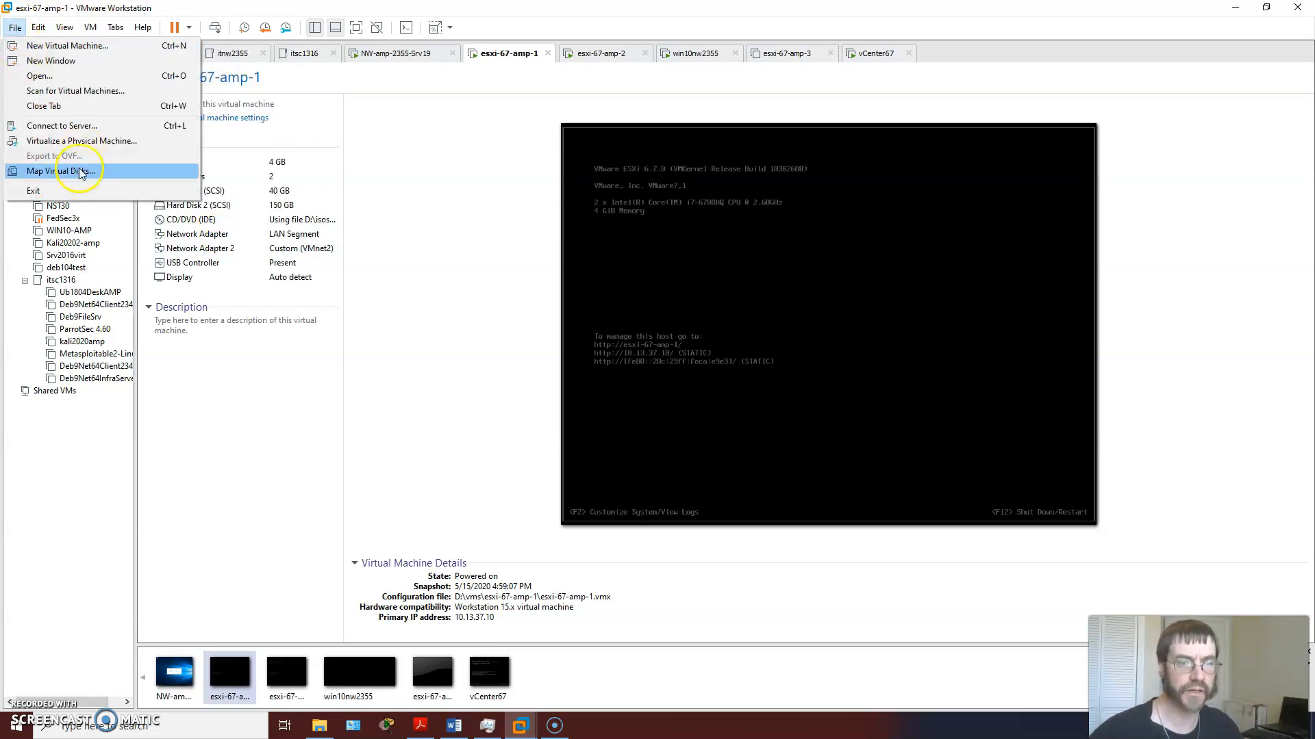
mouse_move(37, 31)
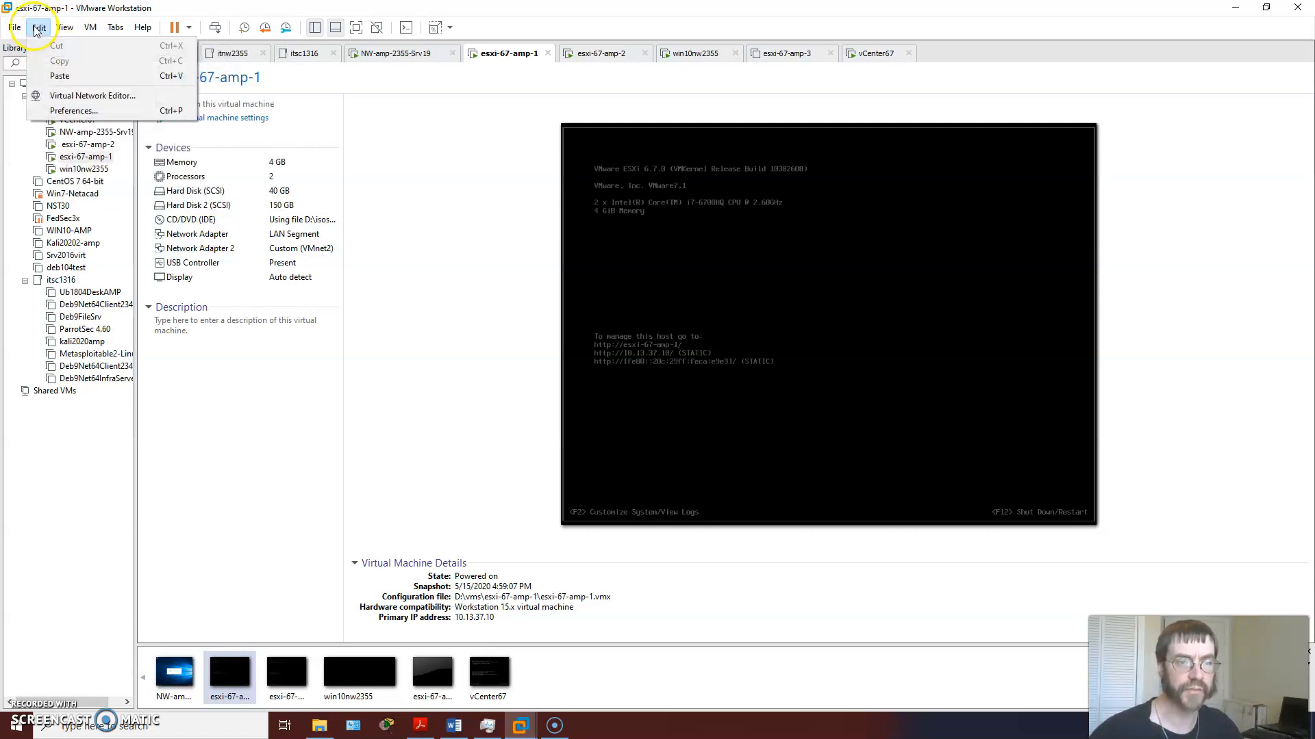
click(74, 100)
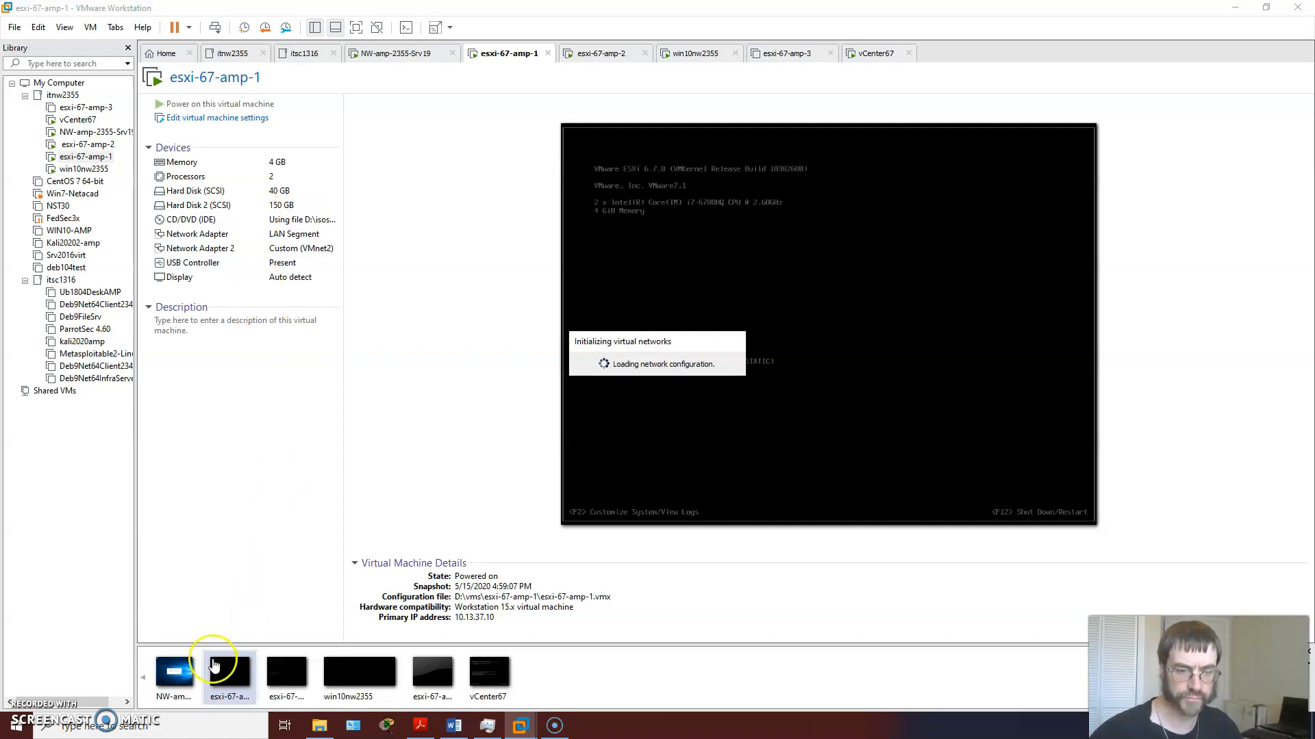
click(175, 672)
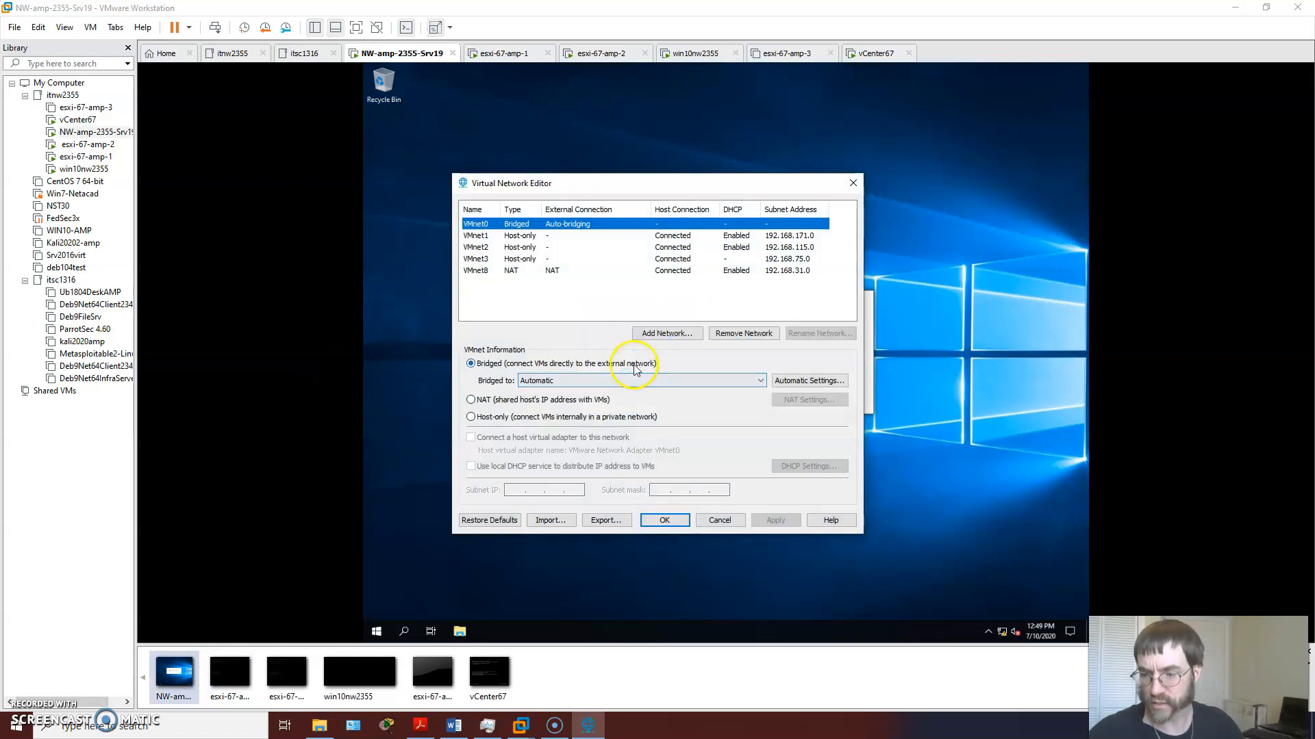
click(480, 249)
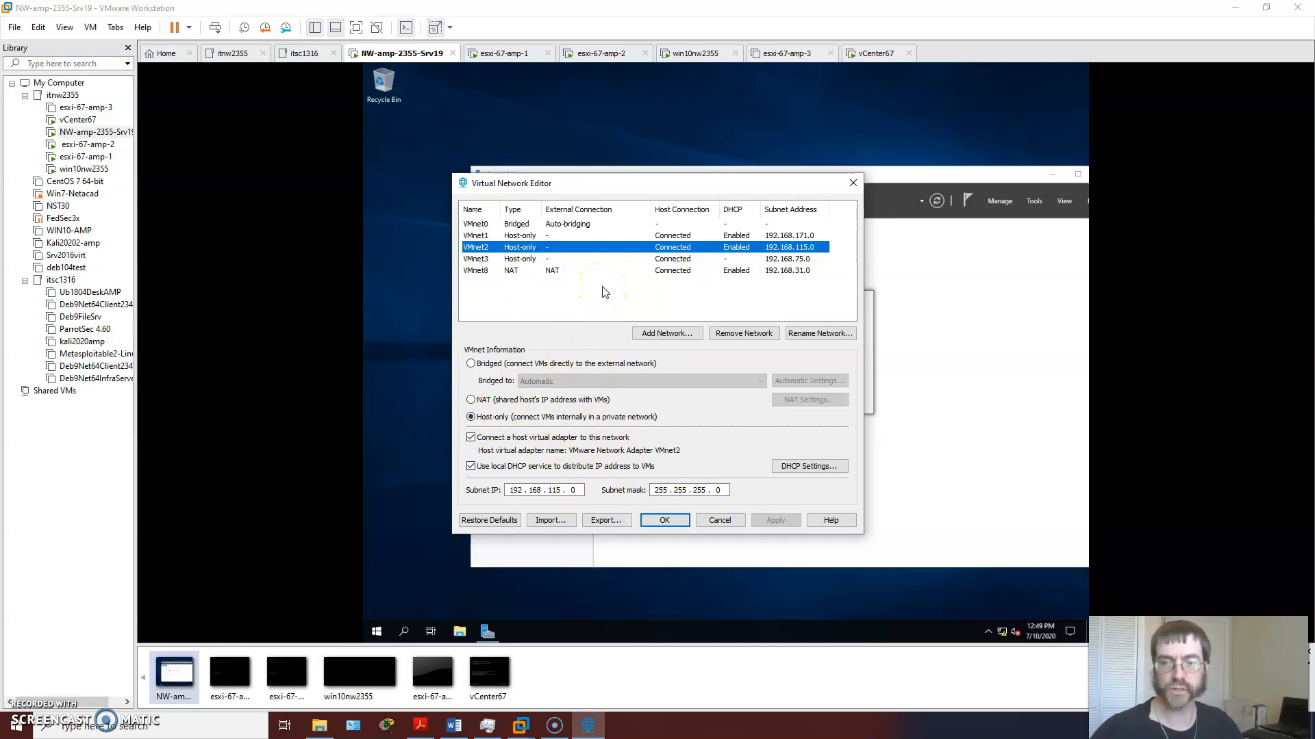
click(853, 184)
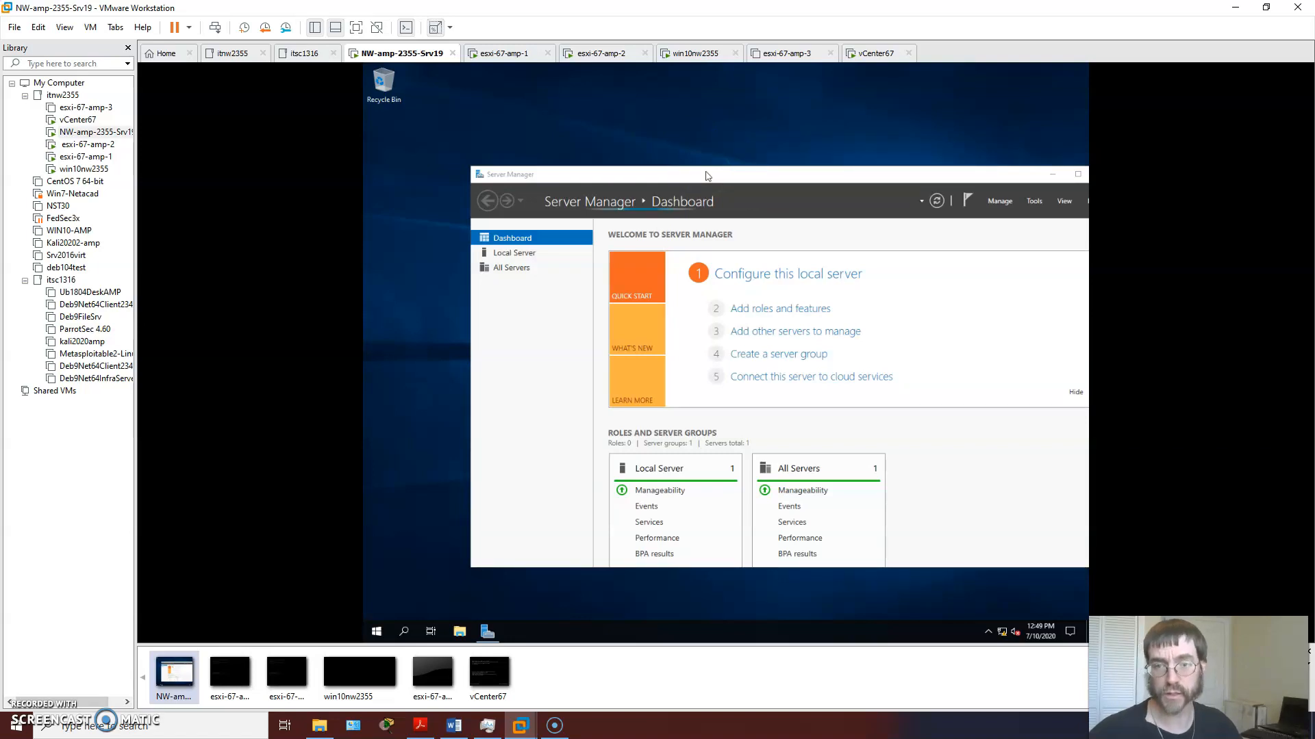
Step: Move the Server Manager window fully into view and display the NW-amp-2355-Srv19 hardware summary
click(707, 176)
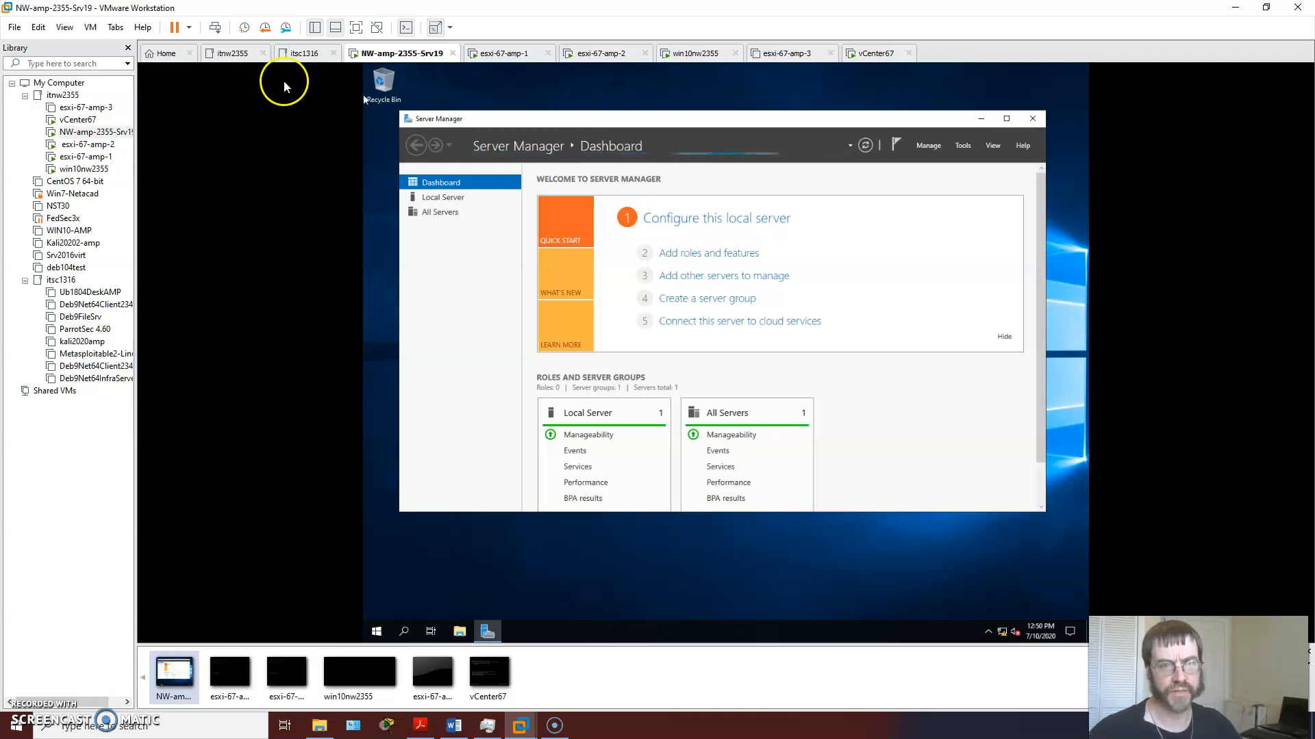
click(406, 29)
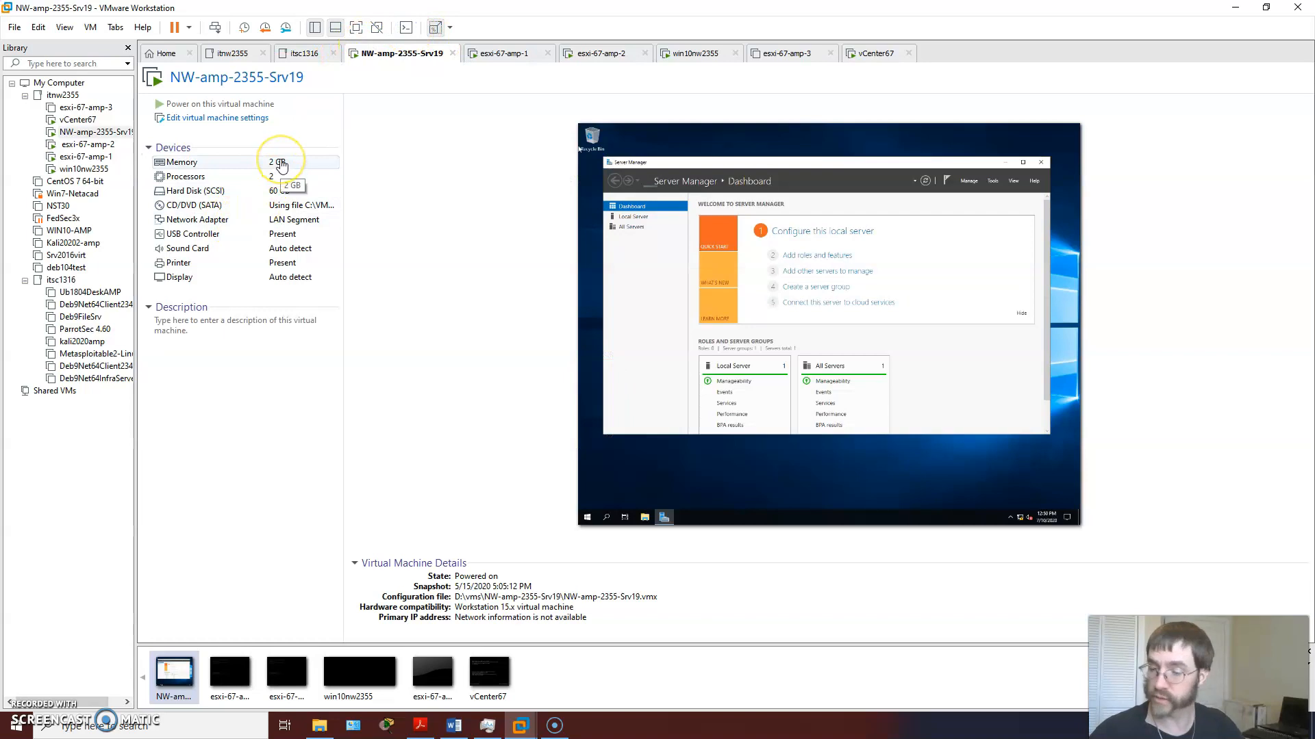
click(791, 226)
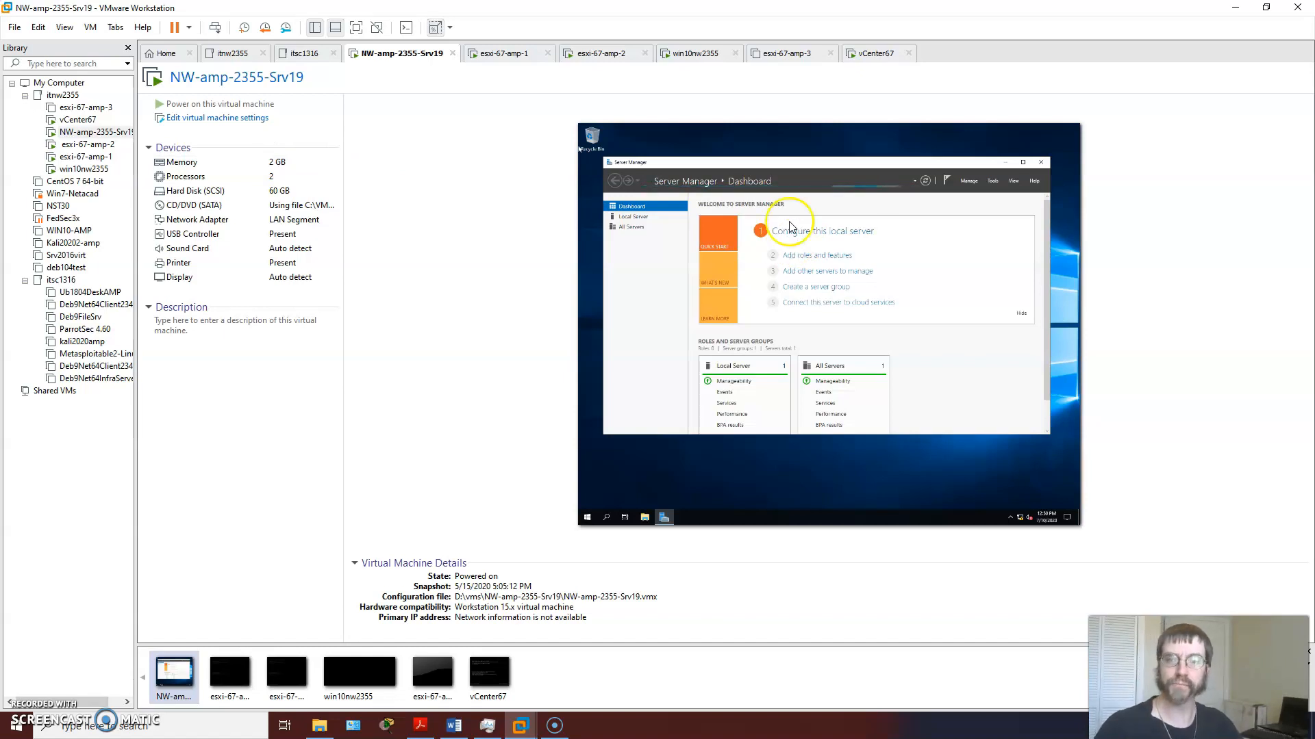
Step: Add a second network adapter to the esxi-67-amp-3 virtual machine
click(787, 53)
click(183, 121)
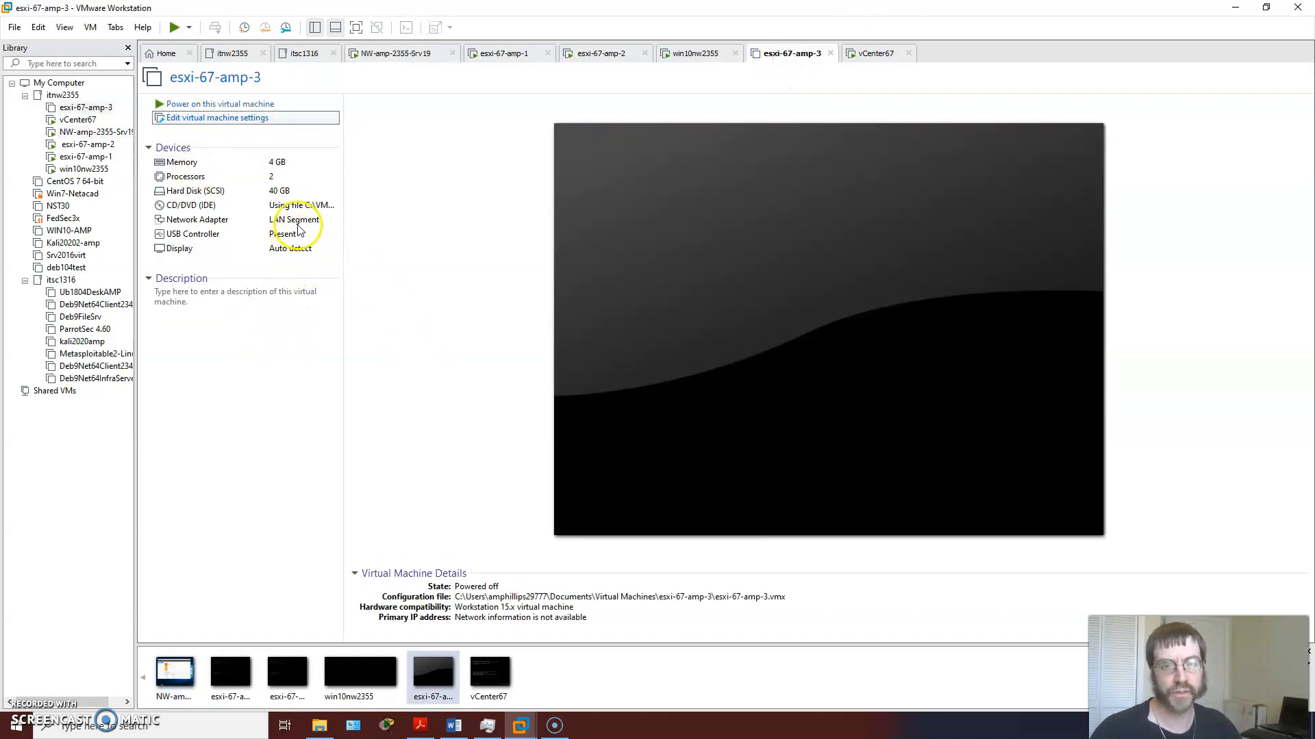
click(466, 235)
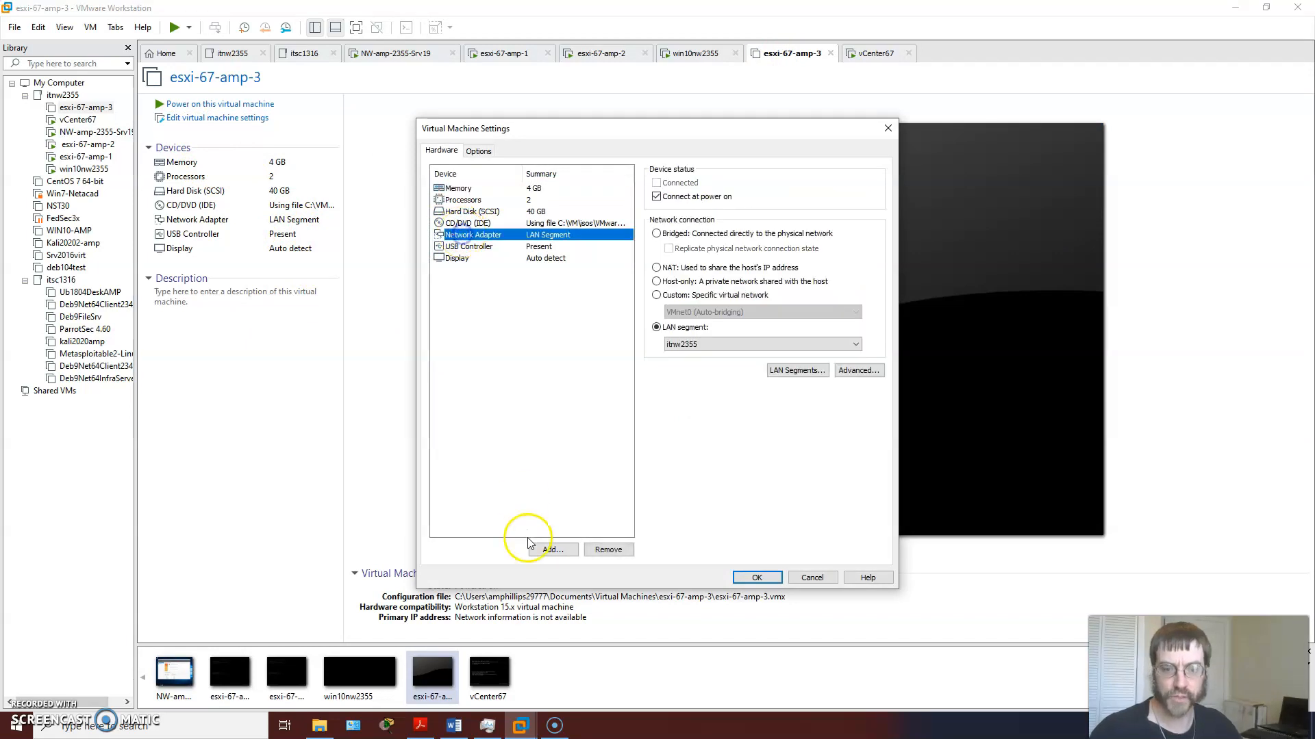
click(548, 547)
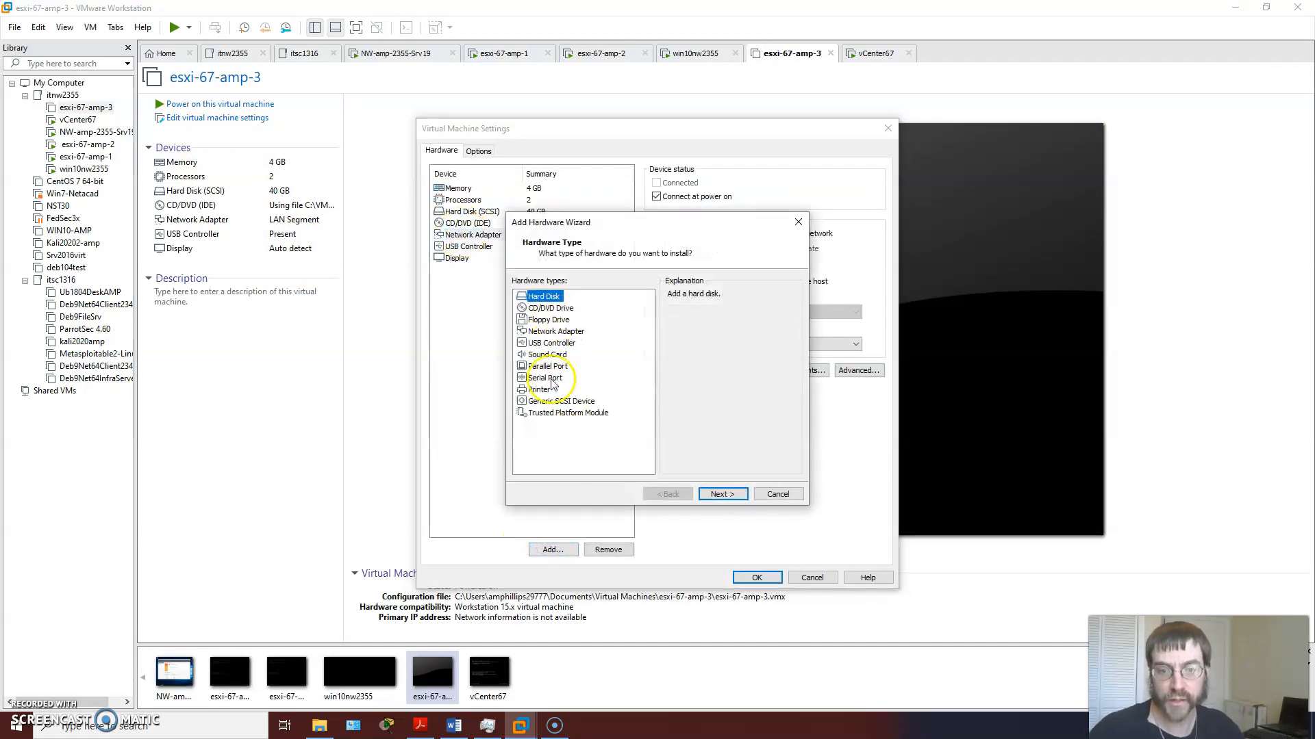
click(556, 331)
click(722, 494)
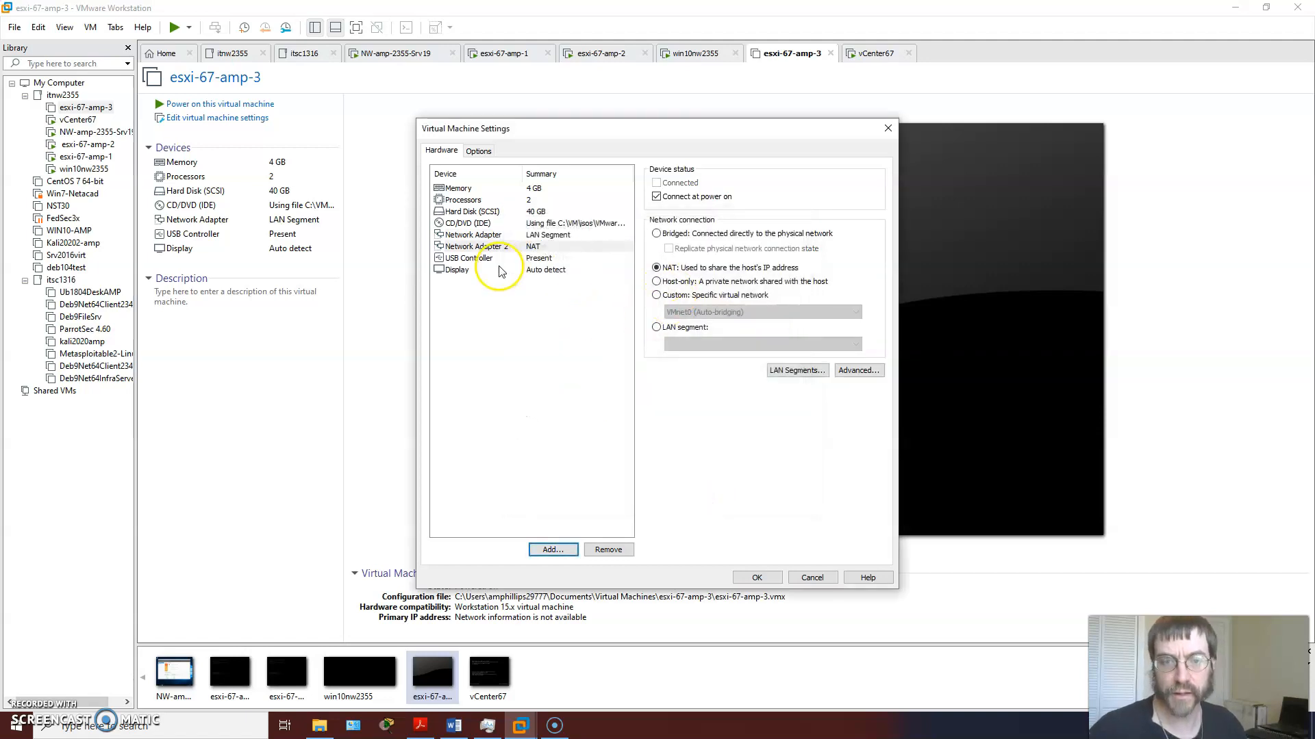
Step: Connect the new Network Adapter 2 to the custom virtual network VMnet2 (Host-only) and save the machine settings
click(656, 295)
click(706, 314)
click(708, 313)
click(709, 315)
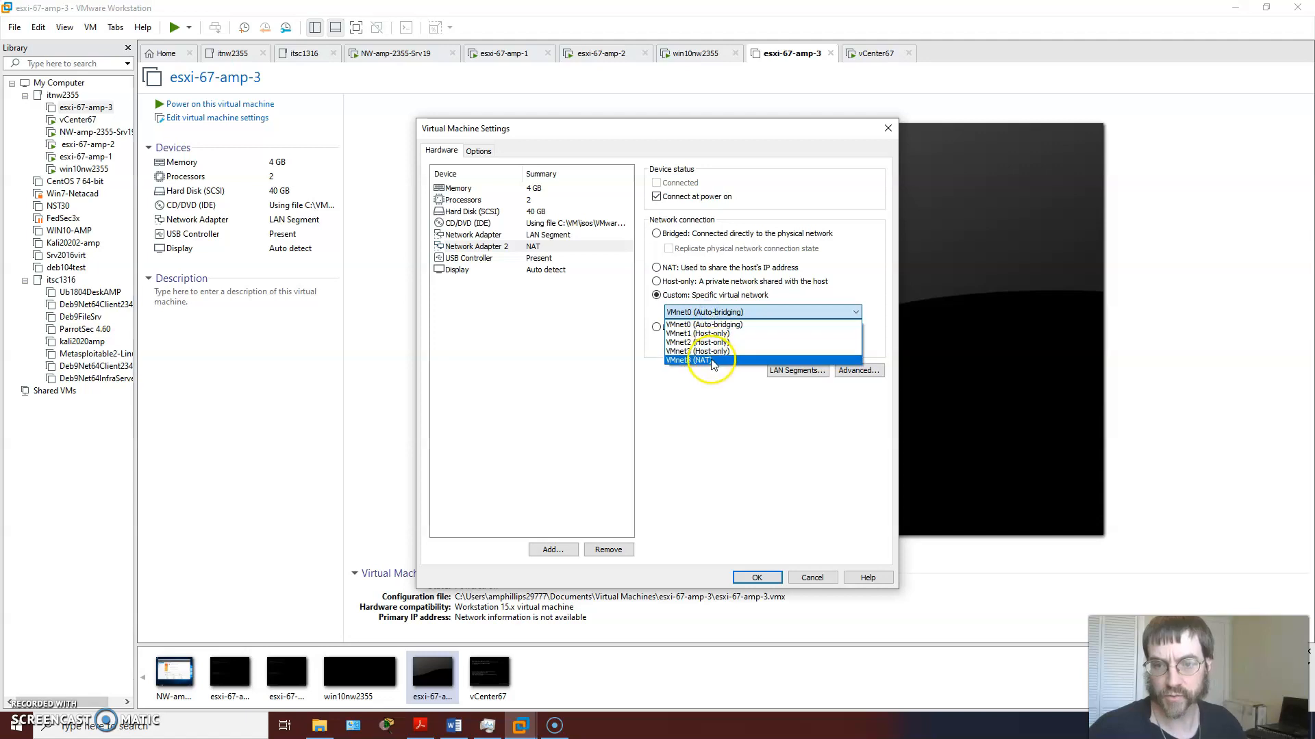
click(712, 343)
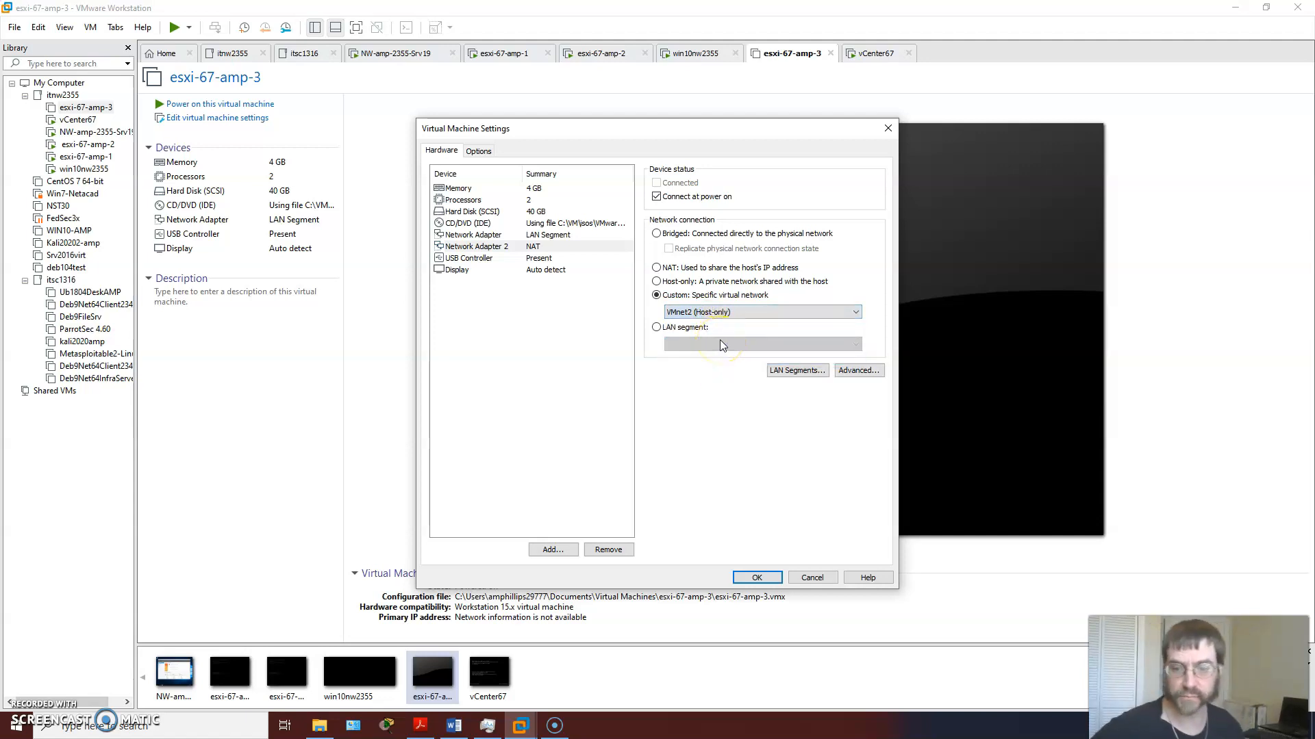
click(757, 577)
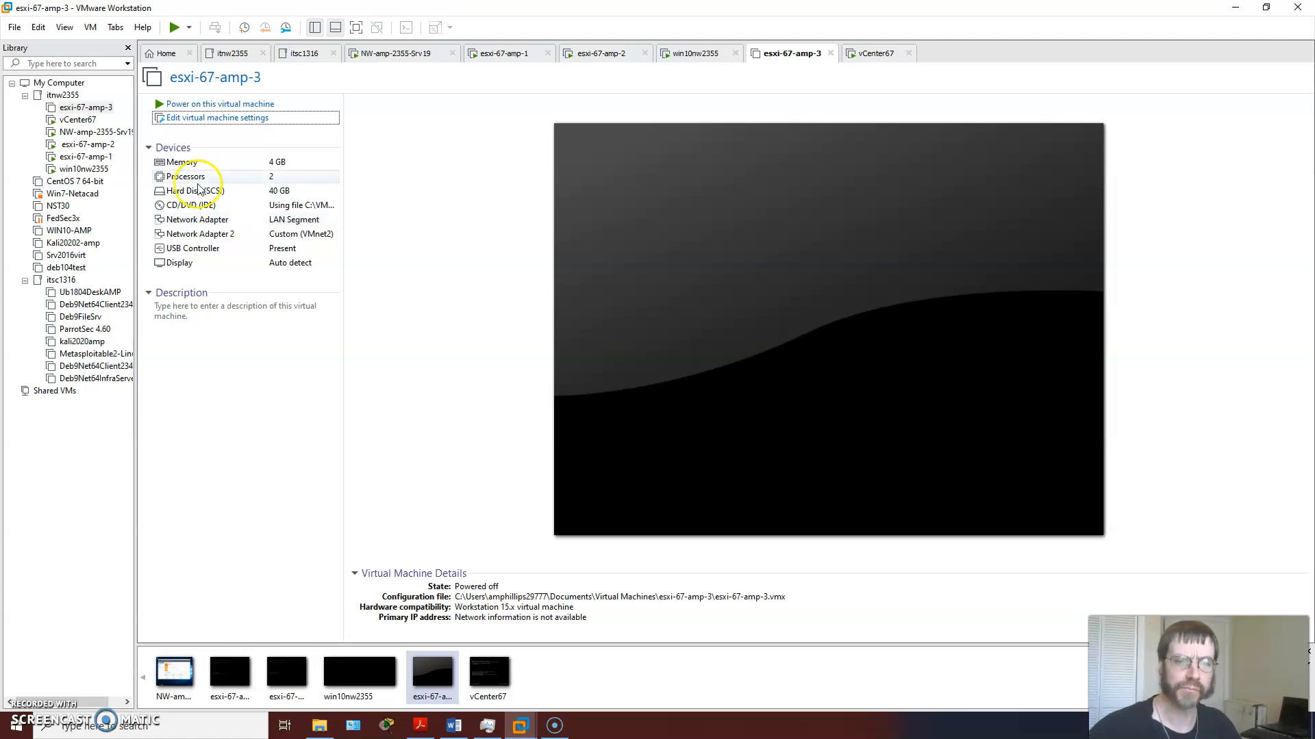
Step: Start adding a hard disk to the esxi-67-amp-3 virtual machine, choosing the SCSI type and a new virtual disk
click(196, 117)
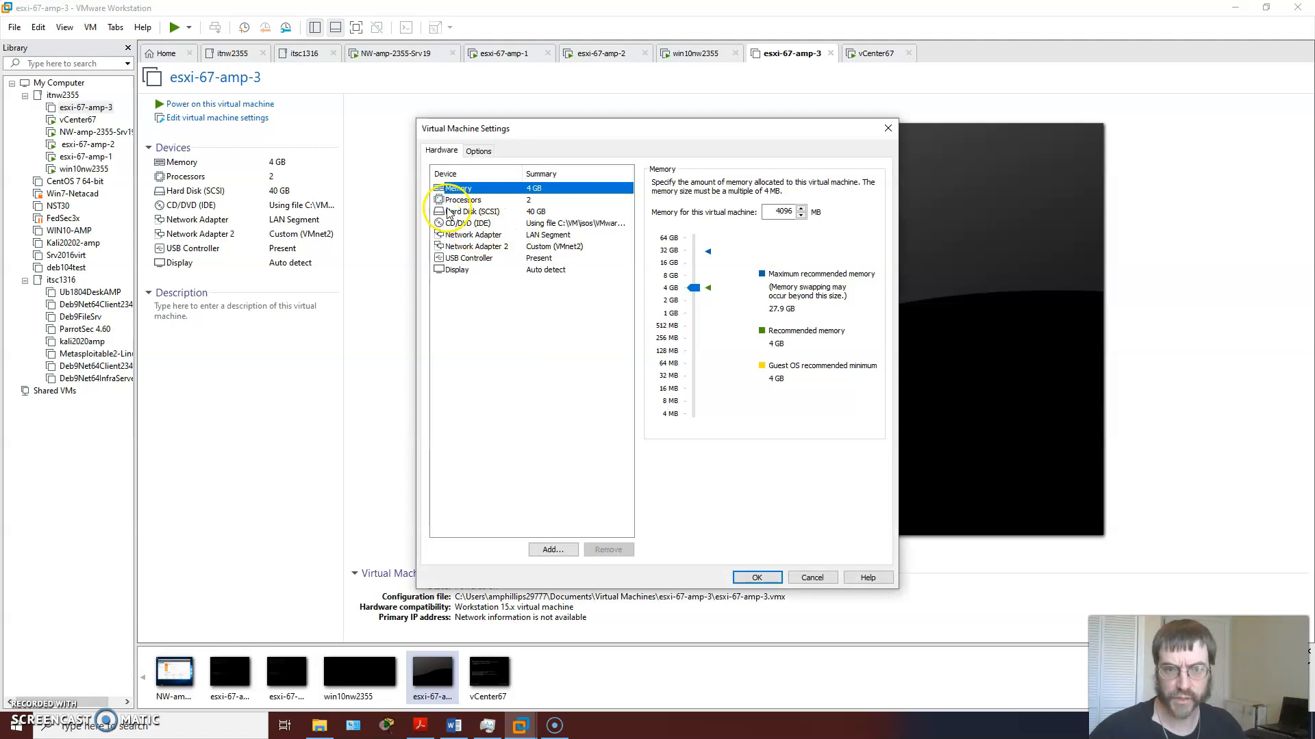
click(461, 211)
click(550, 550)
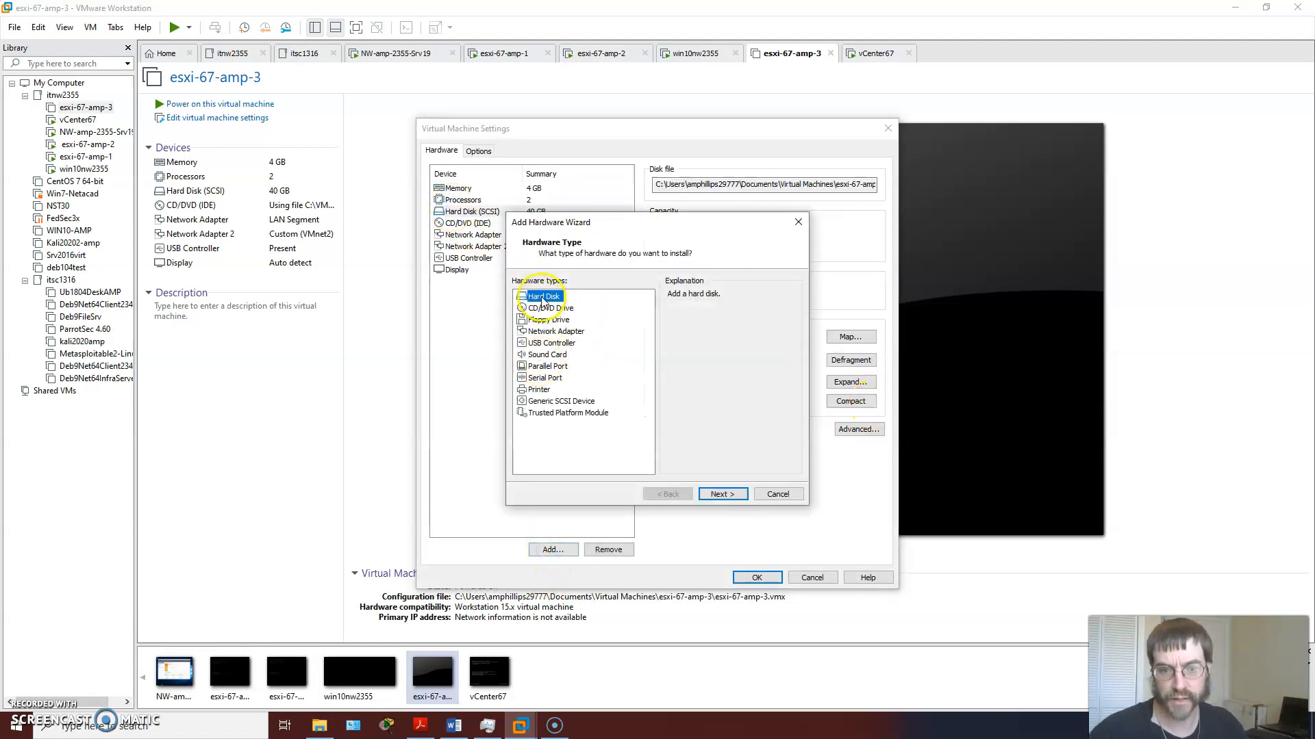
click(727, 494)
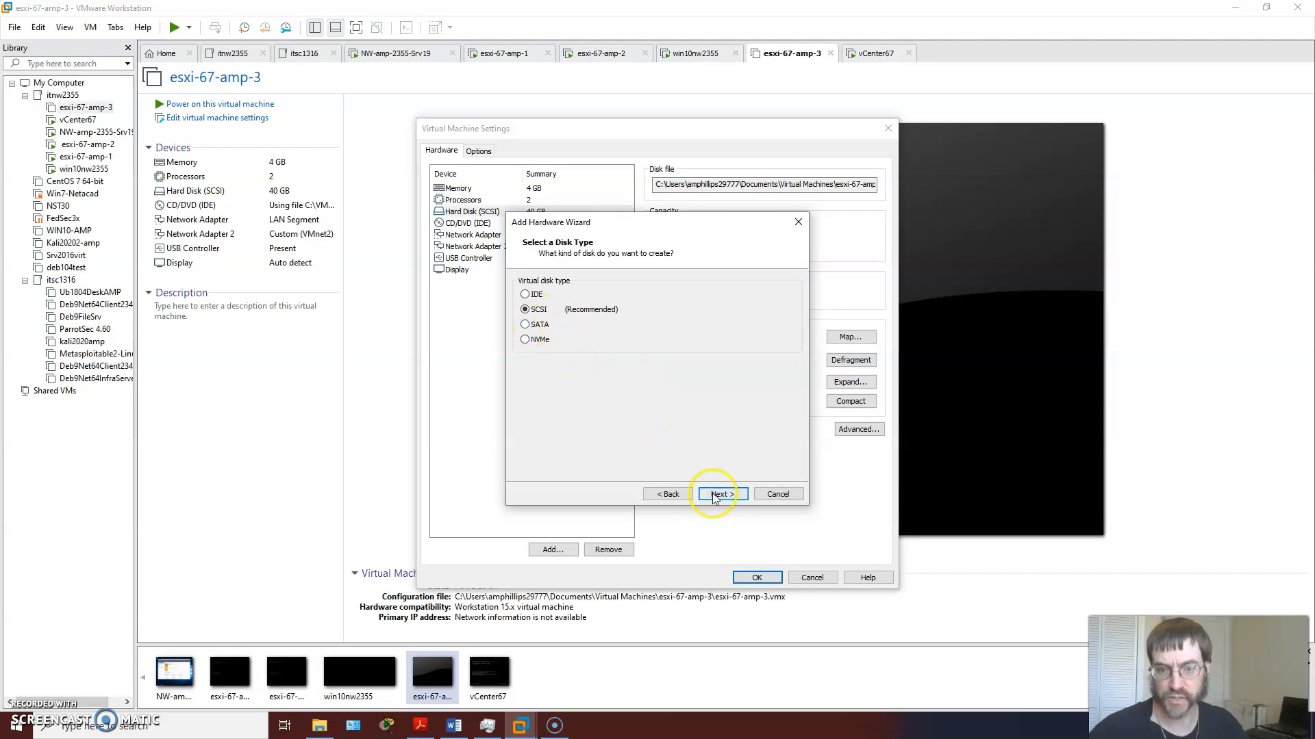
click(719, 495)
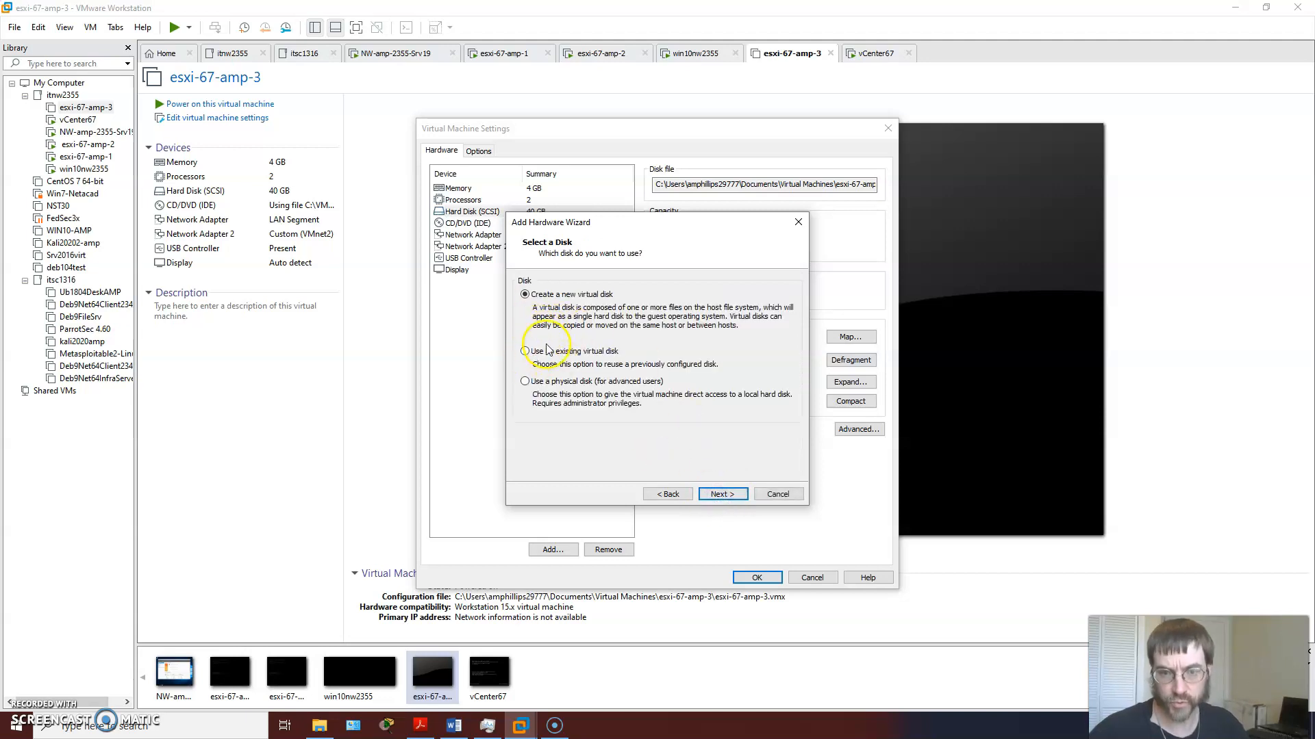
click(722, 494)
Step: Set the new disk's maximum size to 50 GB, store it as a single file named esxi-67-amp-3-0.vmdk, and save the machine settings
click(620, 282)
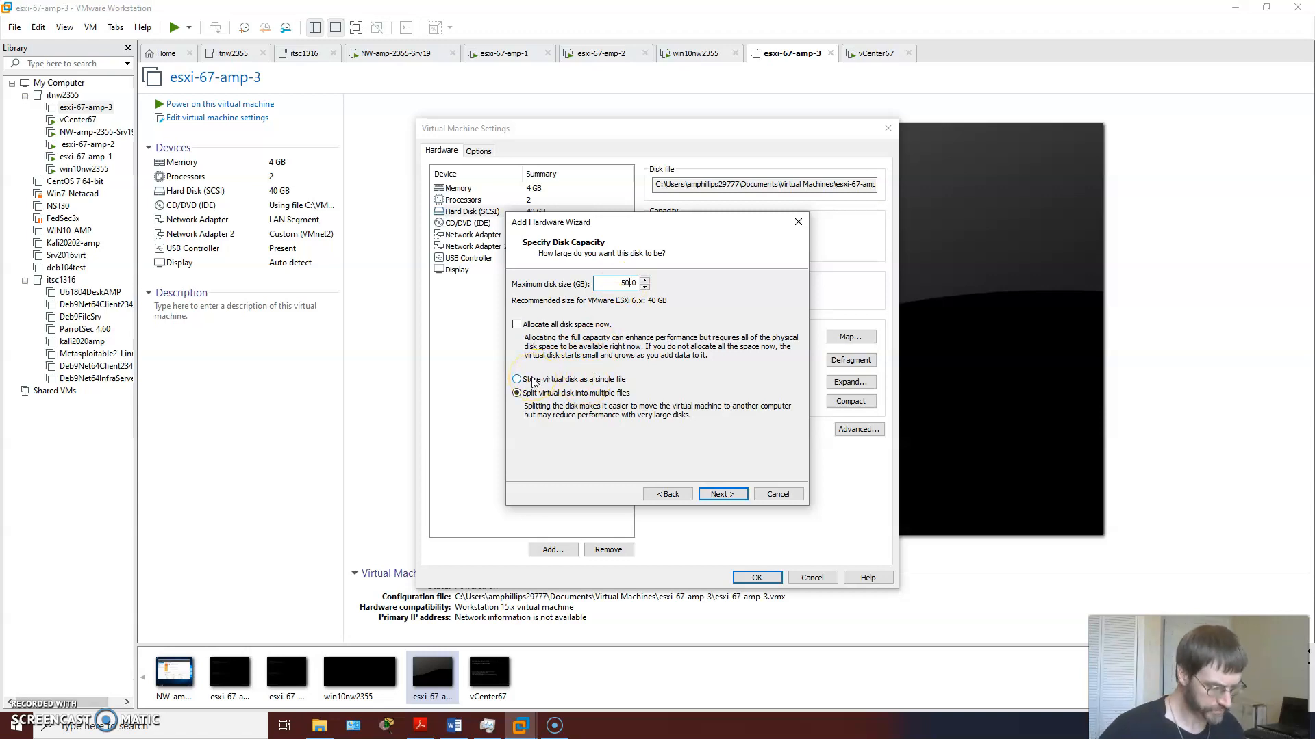
key(alt+Tab)
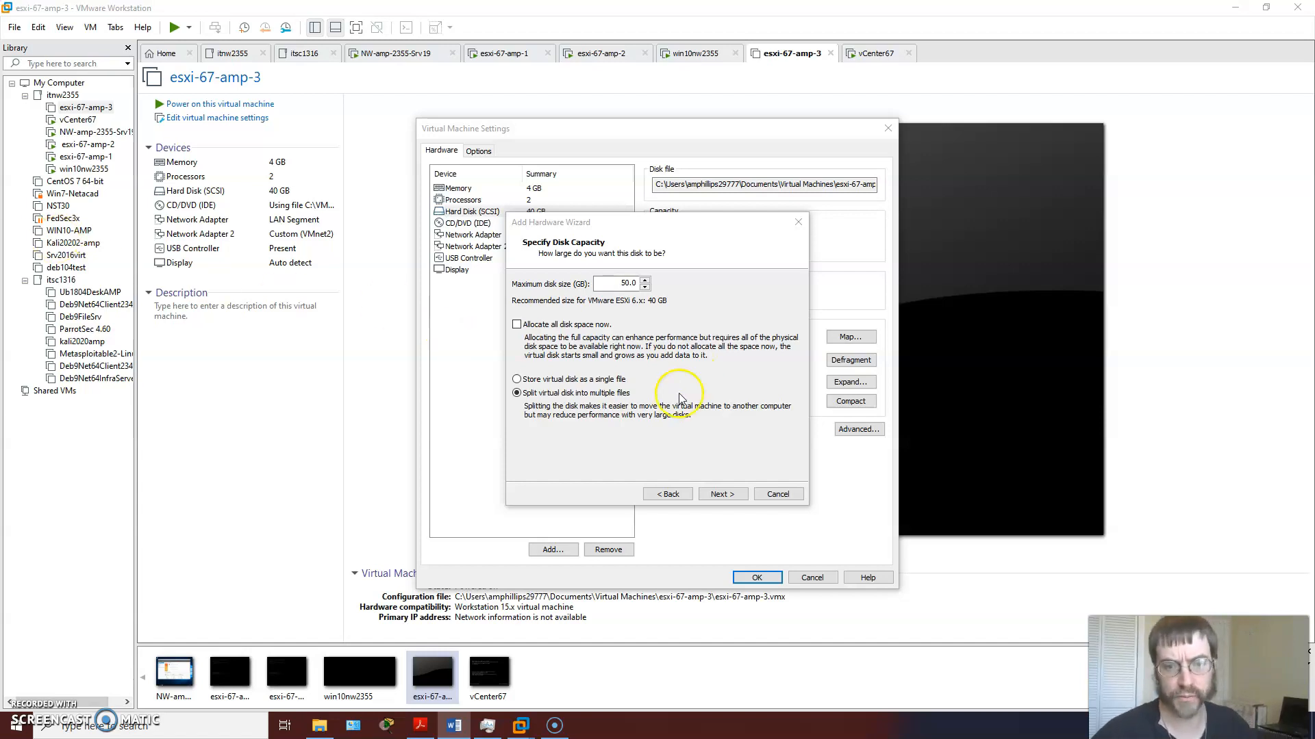
click(517, 380)
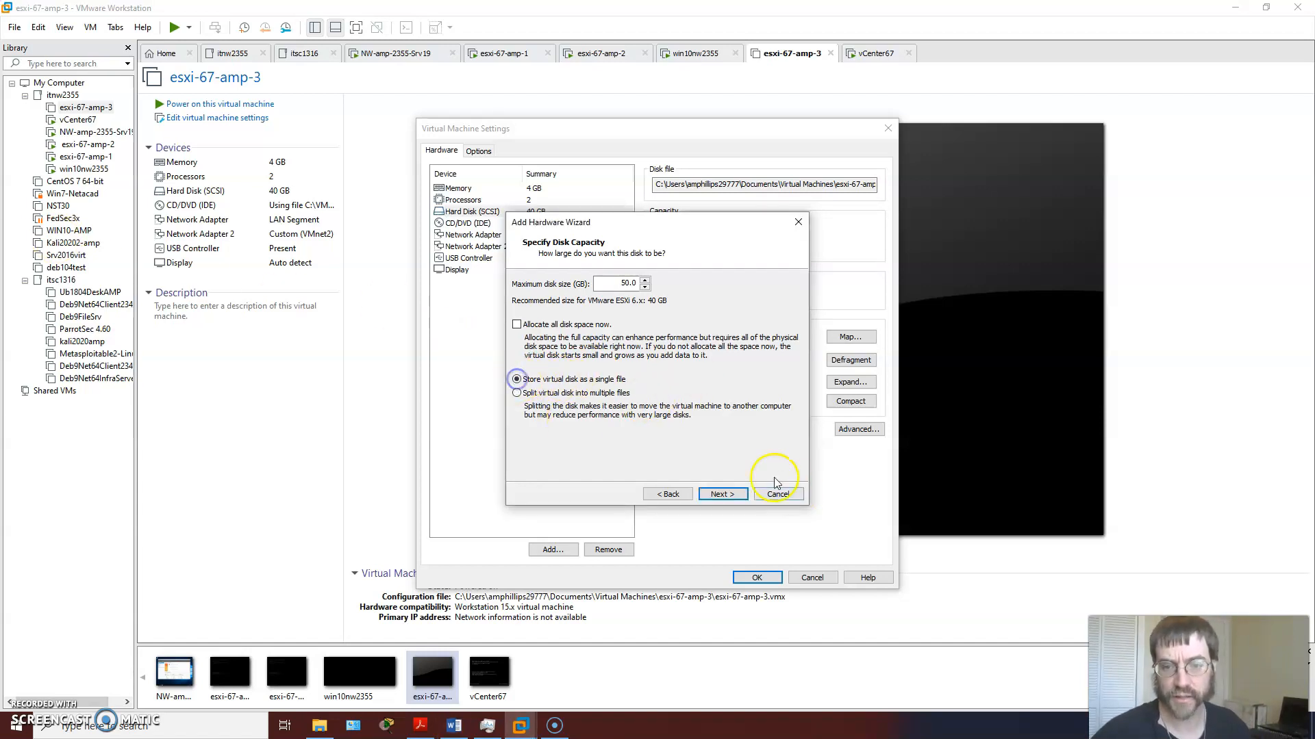
click(722, 492)
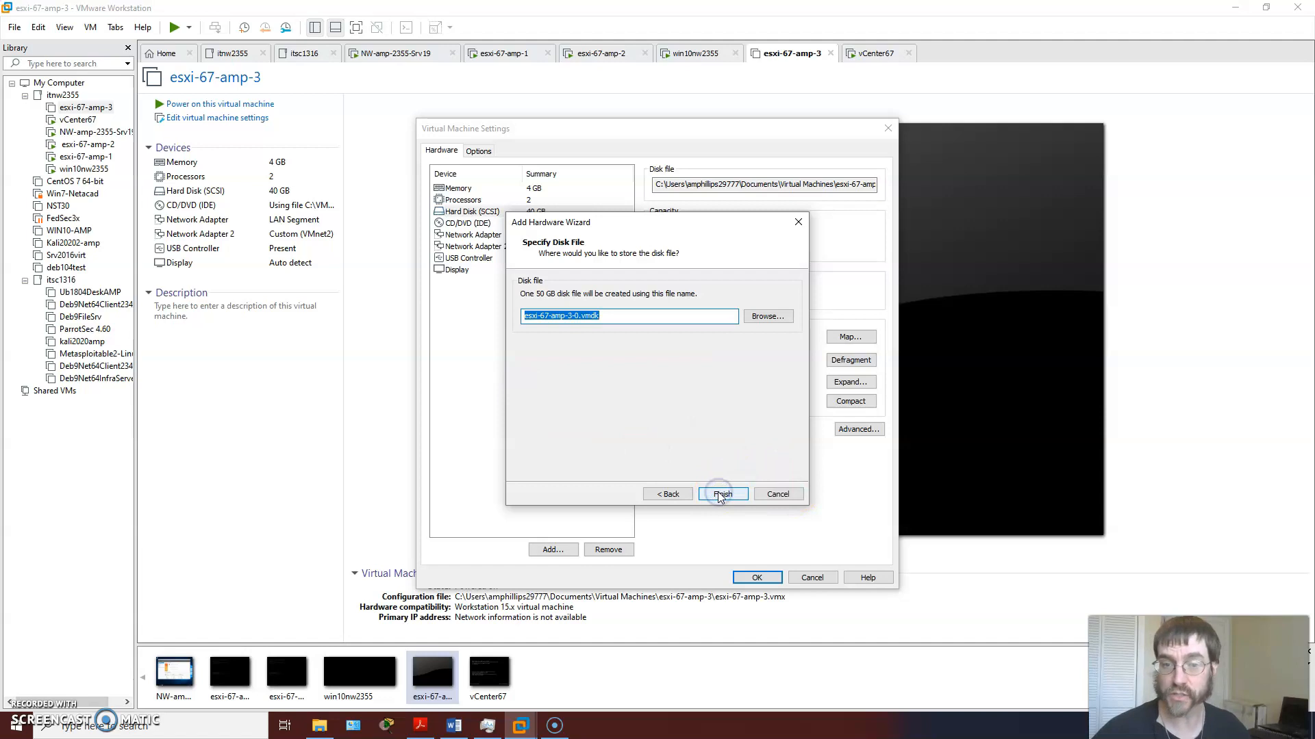
click(616, 315)
click(722, 493)
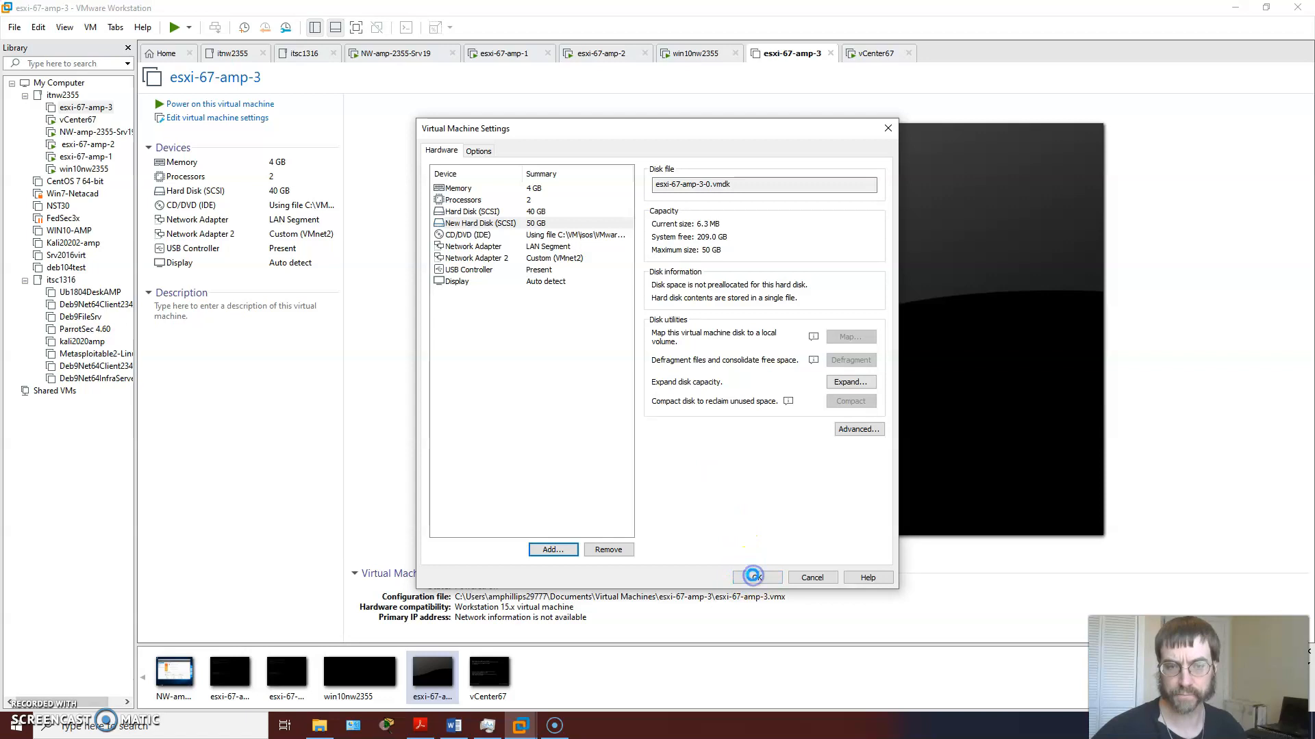
click(756, 577)
Step: Open DNS Manager on the NW-amp-2355-Srv19 virtual machine and display the cyberpenguin.fbc forward lookup zone records
click(402, 54)
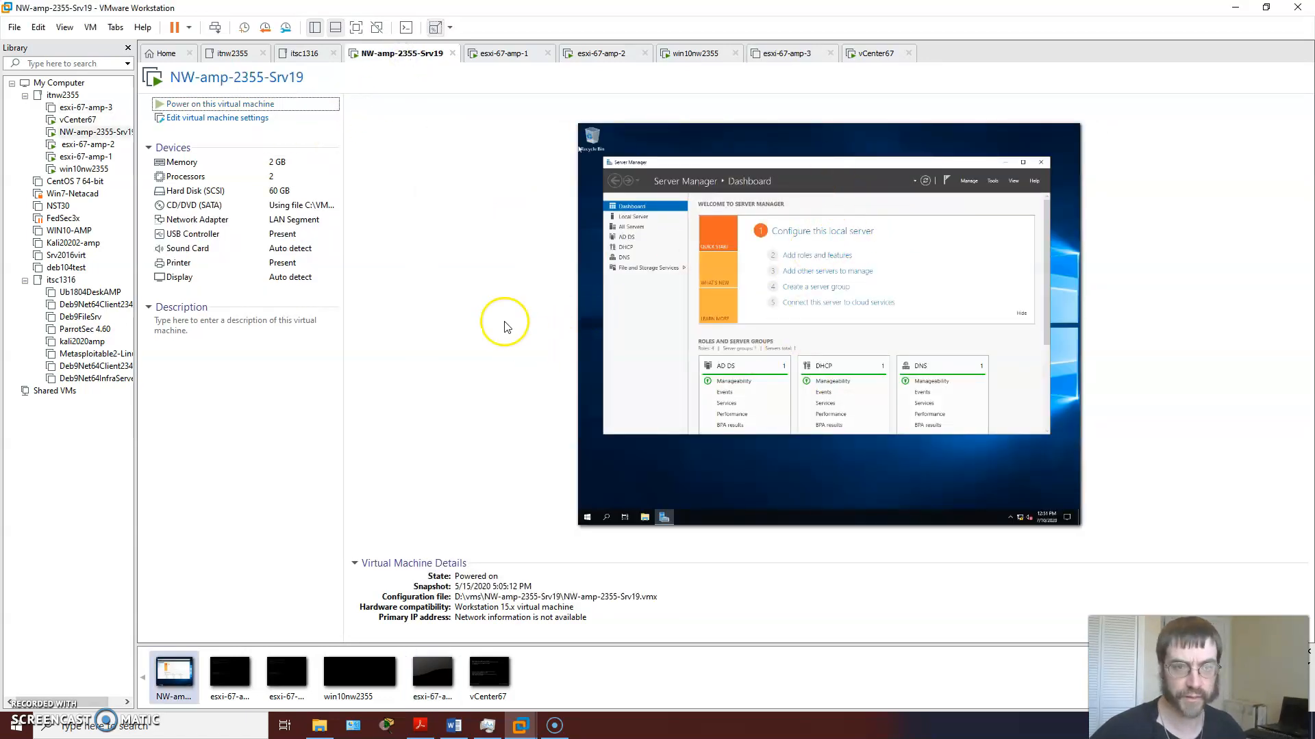
click(172, 678)
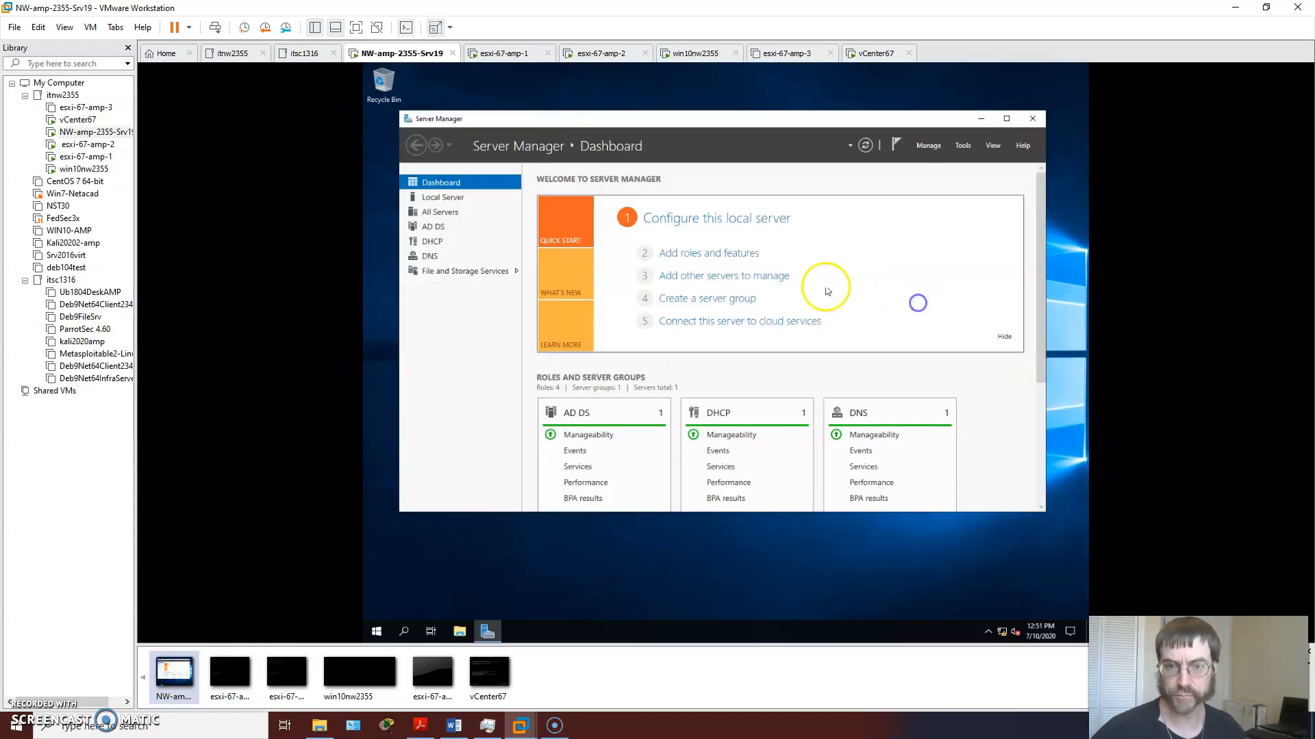
click(963, 147)
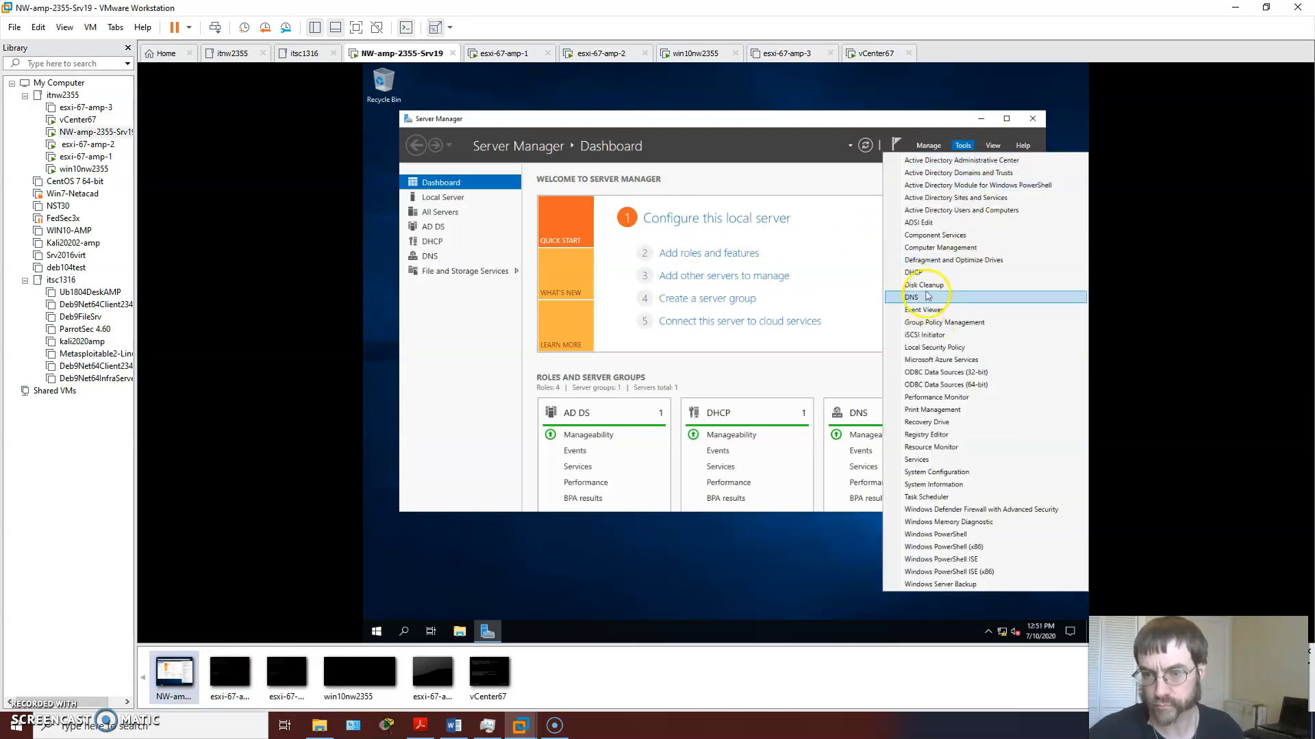
click(927, 293)
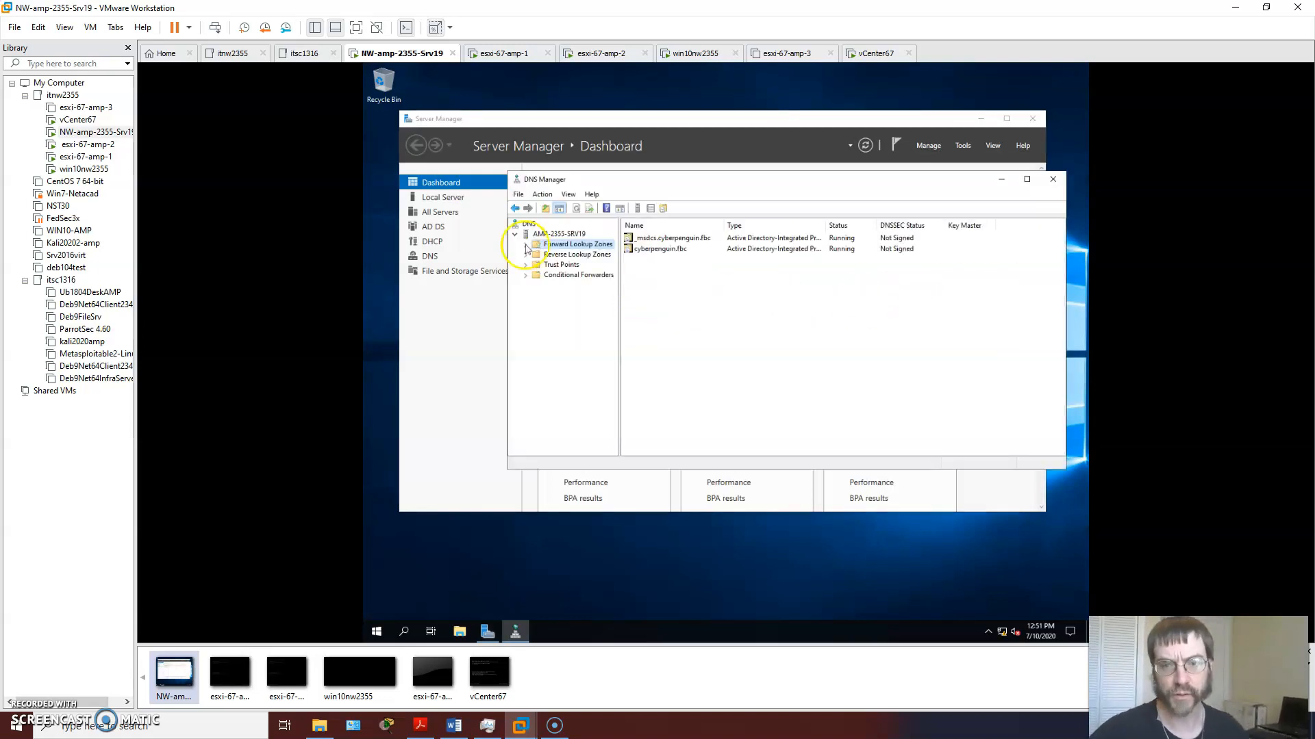
double_click(531, 245)
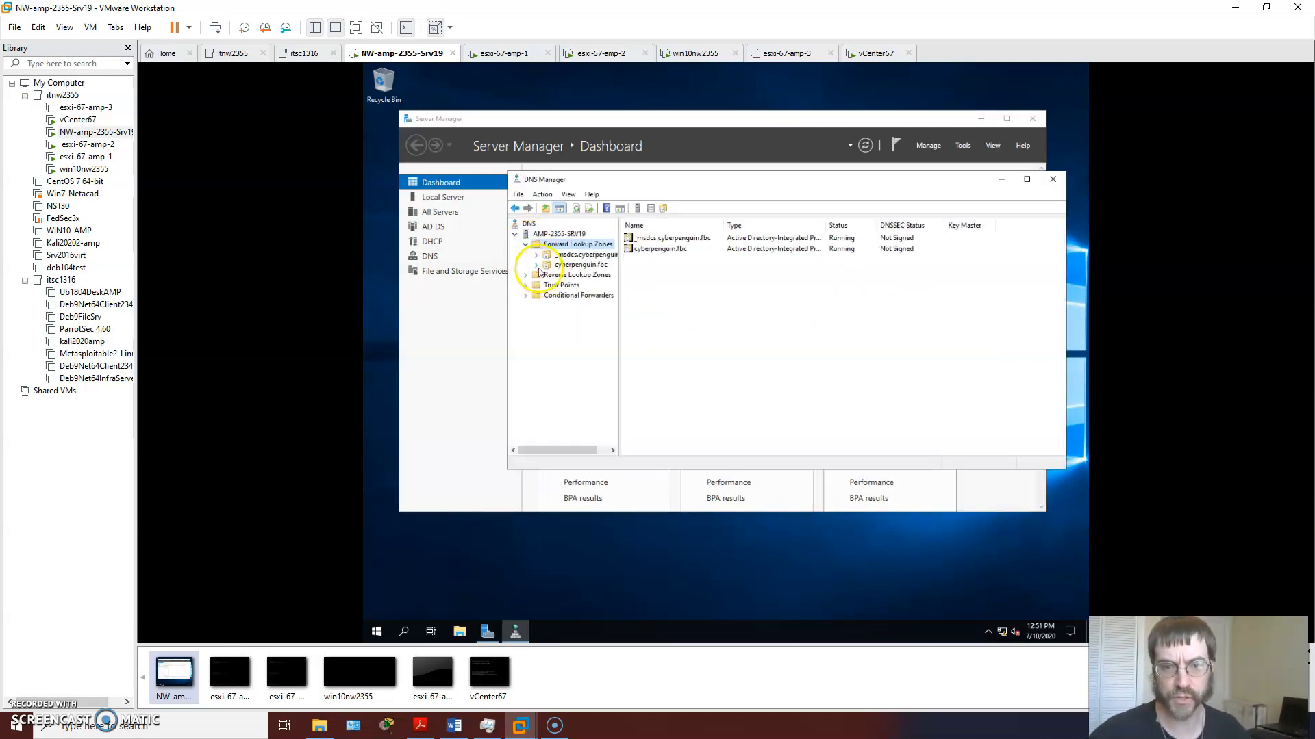
double_click(540, 267)
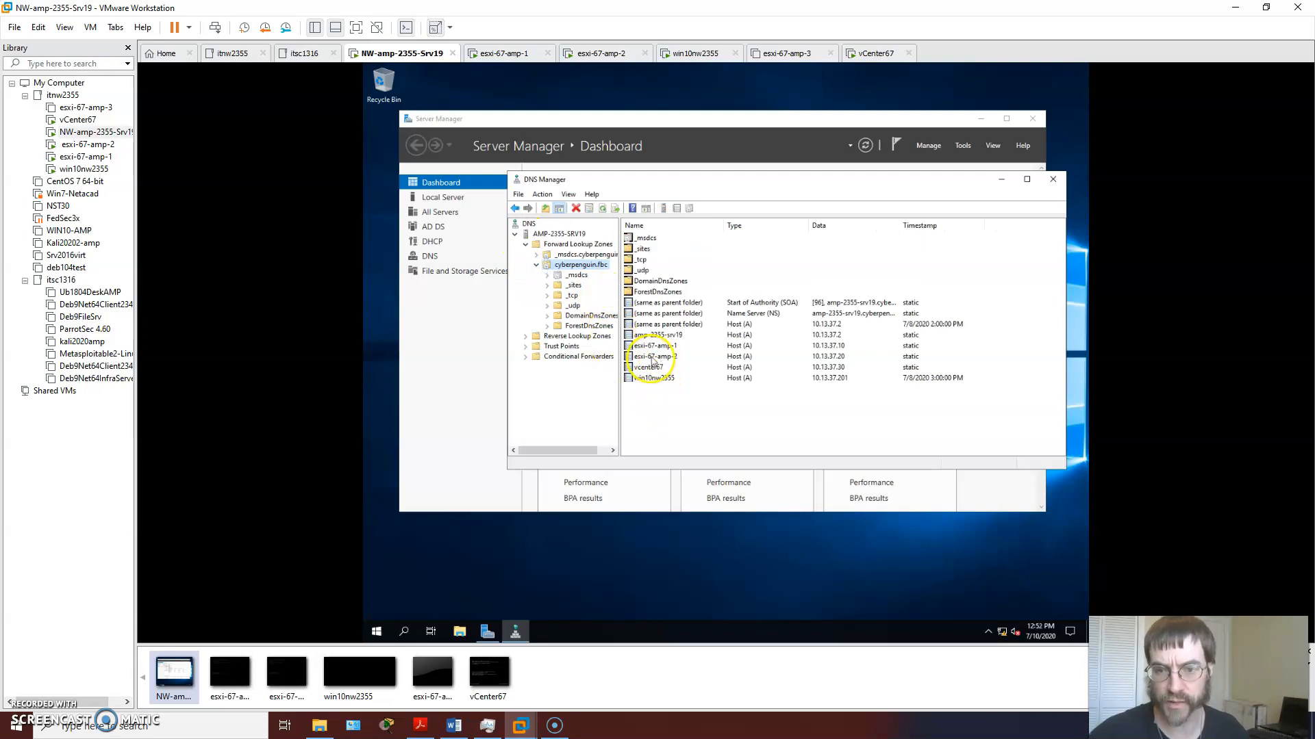
Step: Start a new host (A) record in the cyberpenguin.fbc zone named esxi-67-amp-3 with IP address 10.13.37.15
right_click(659, 410)
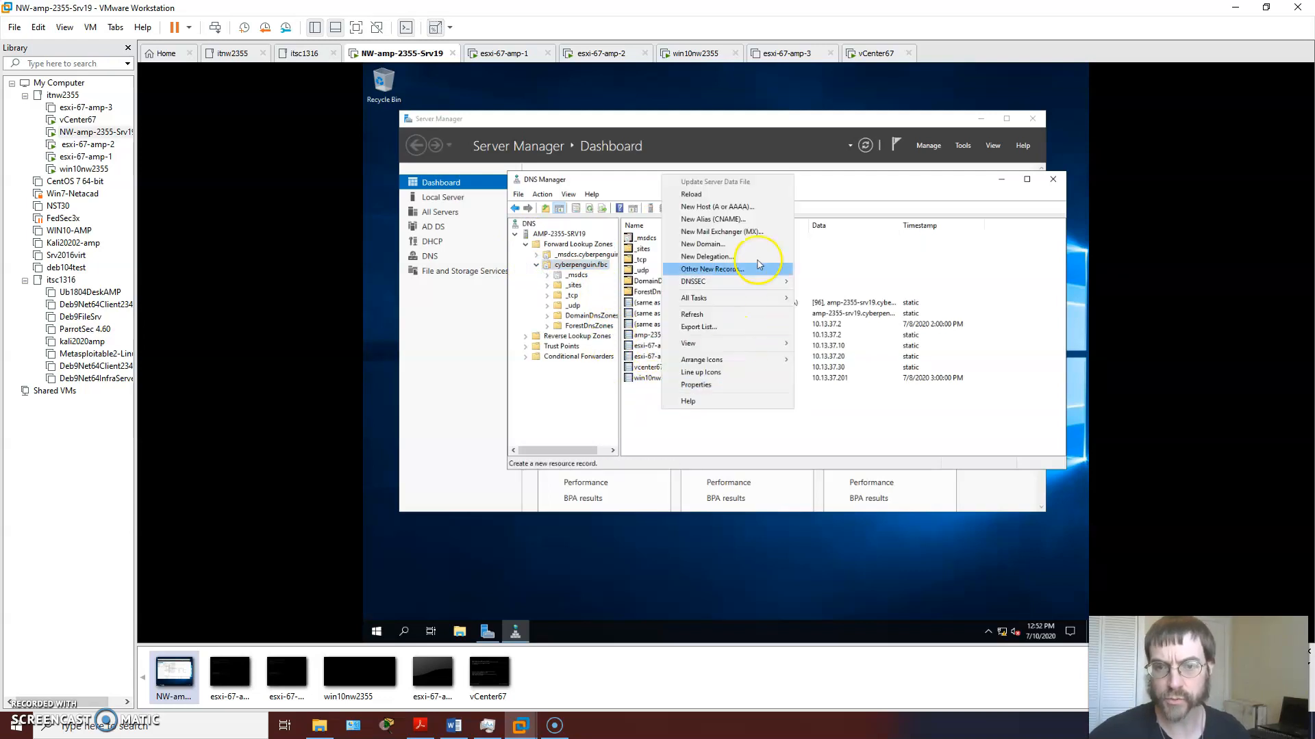
click(742, 207)
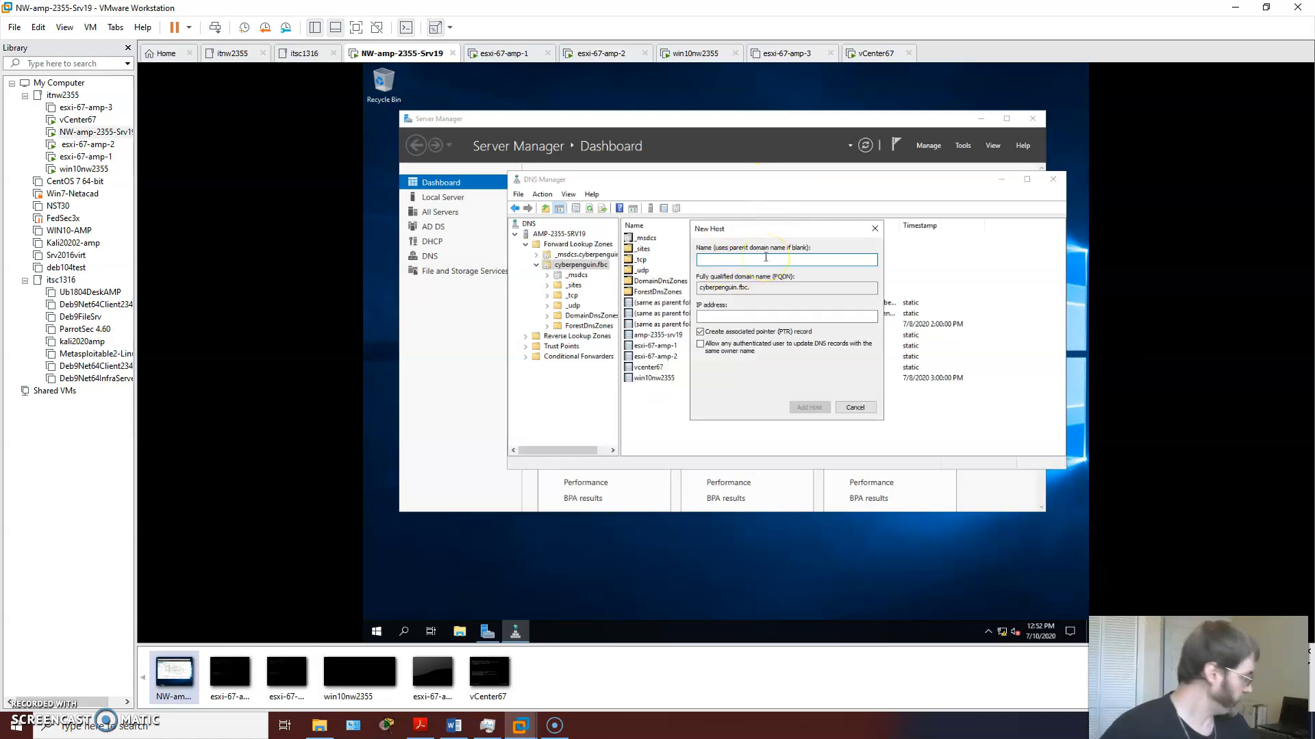
text(es)
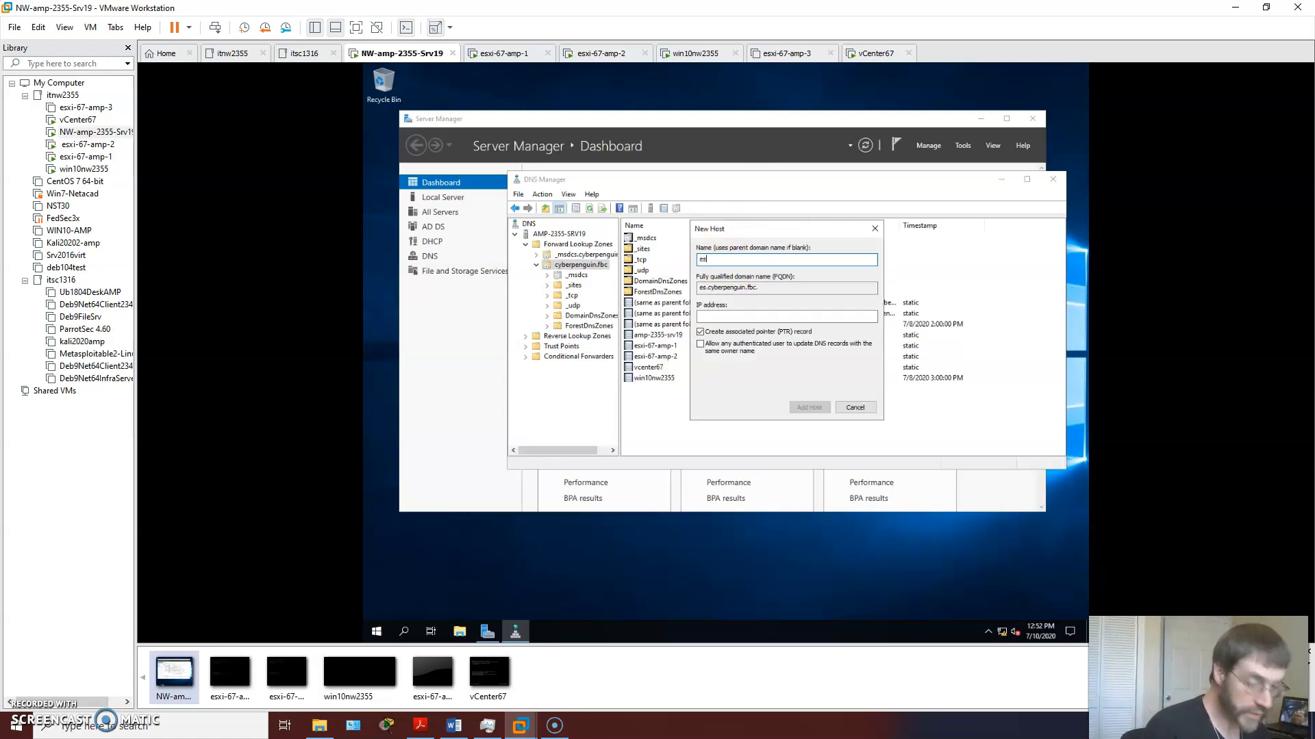
text(xi-67-amp-3)
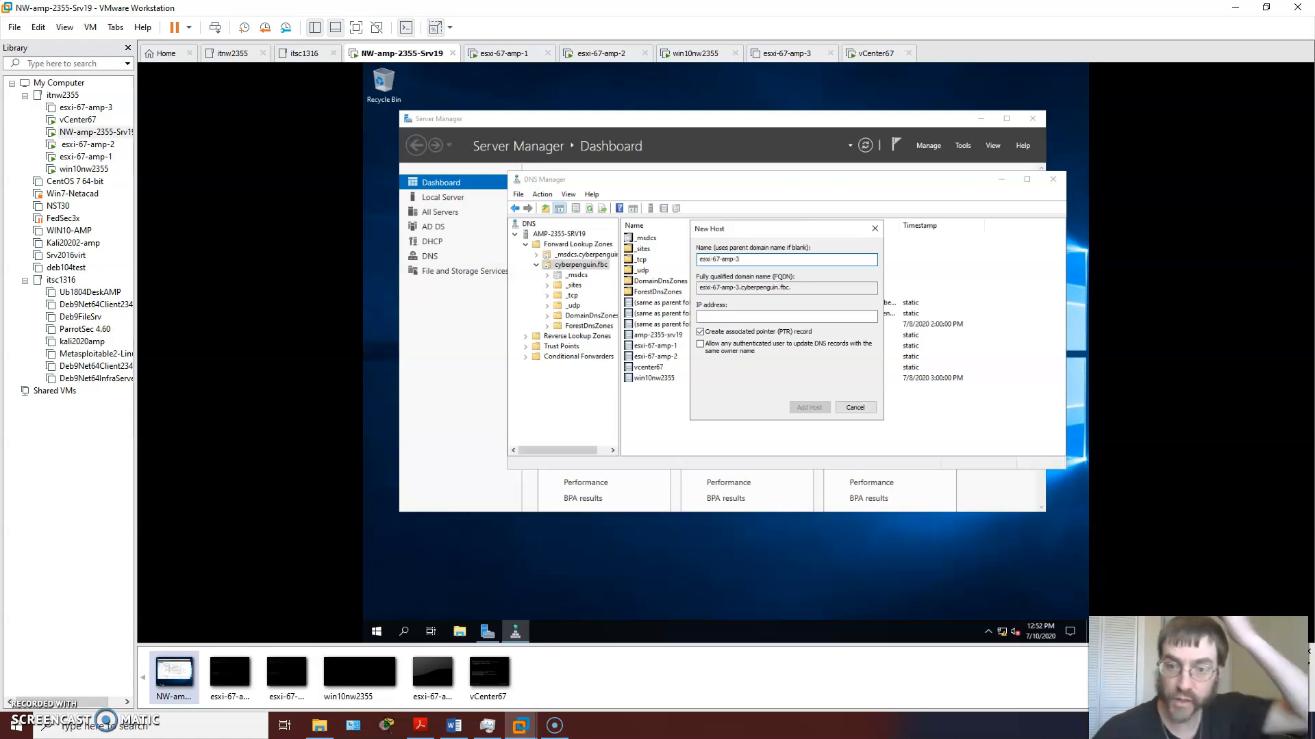
click(759, 317)
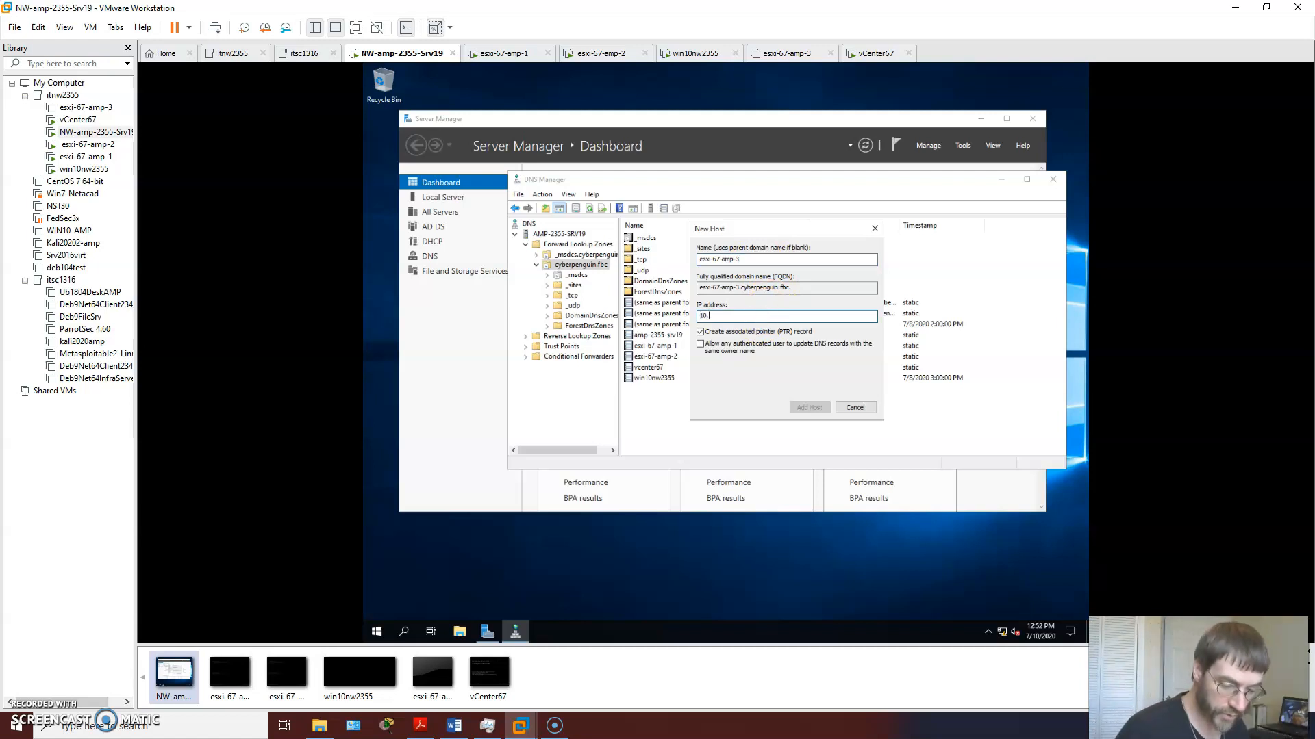
text(10.13.37.15)
Step: Check the entry against the existing records, add the host with its associated pointer (PTR) record, and close the New Host dialog
drag(807, 229, 1035, 265)
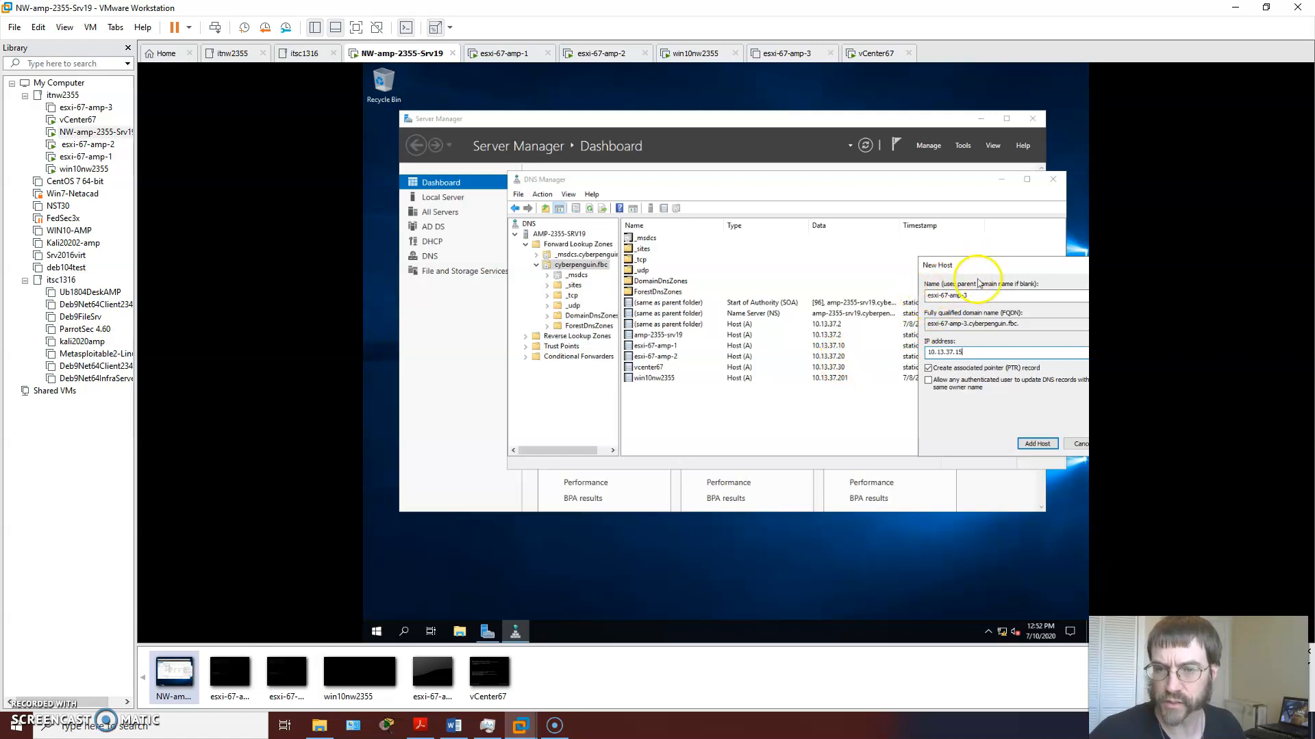
drag(986, 268, 912, 265)
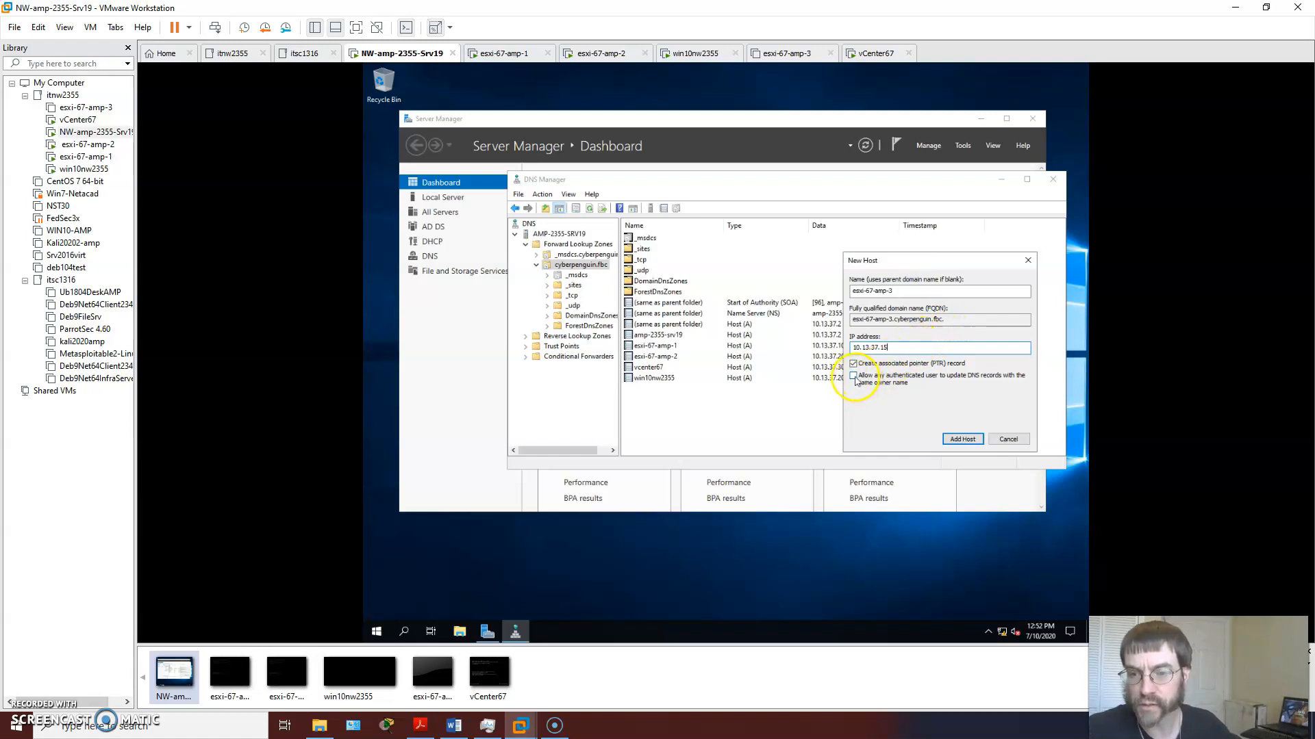
click(961, 441)
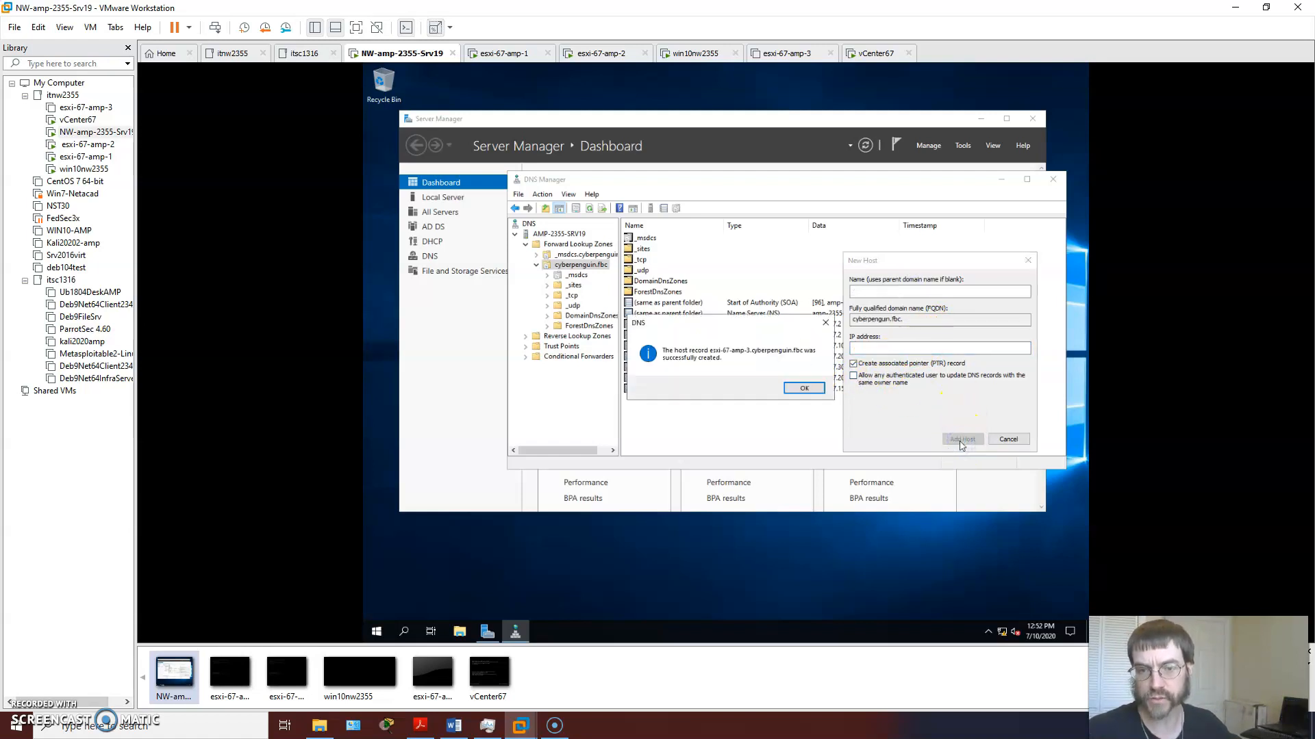
click(794, 389)
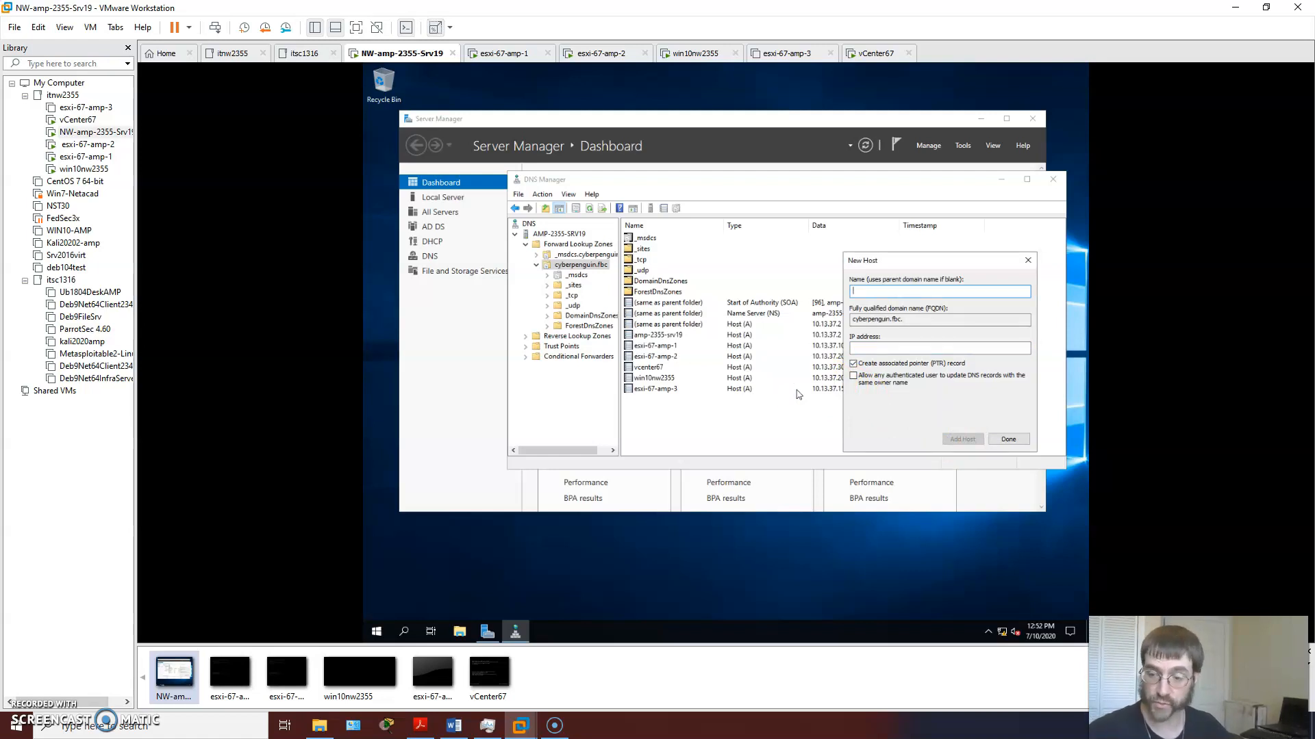
click(810, 389)
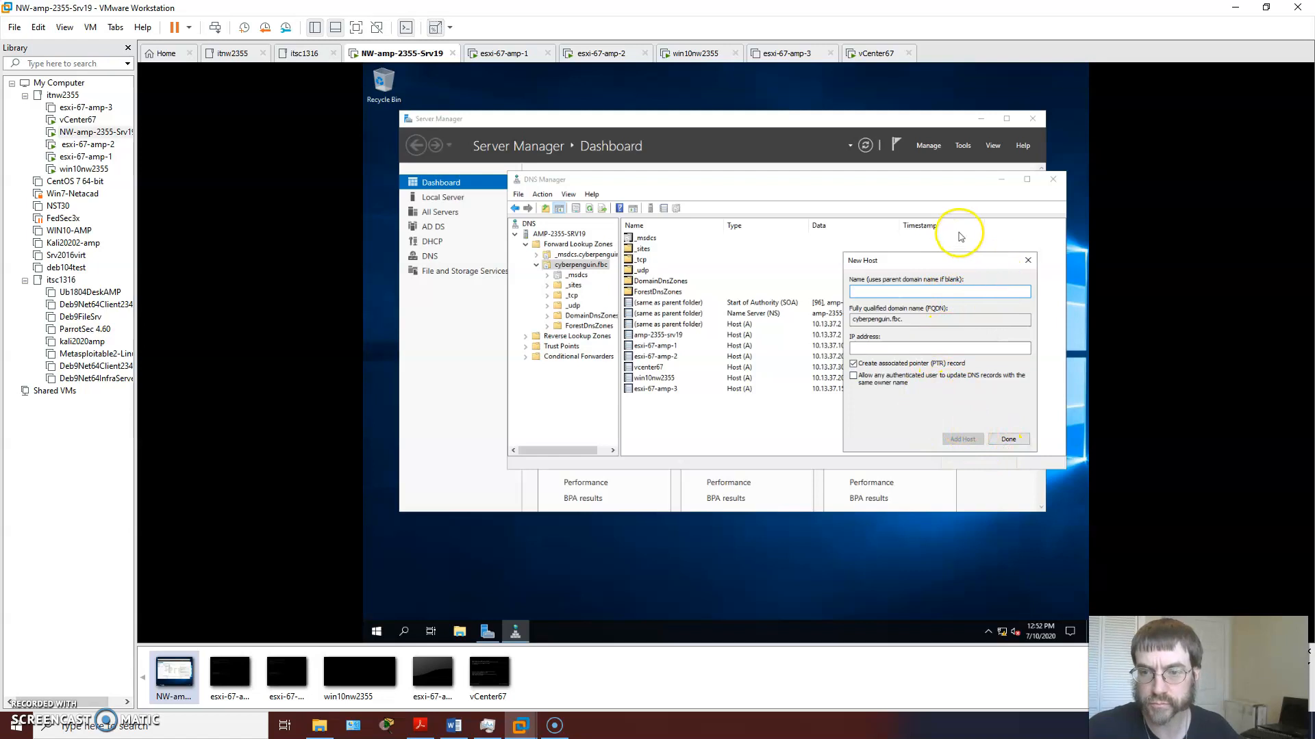
drag(945, 259, 707, 417)
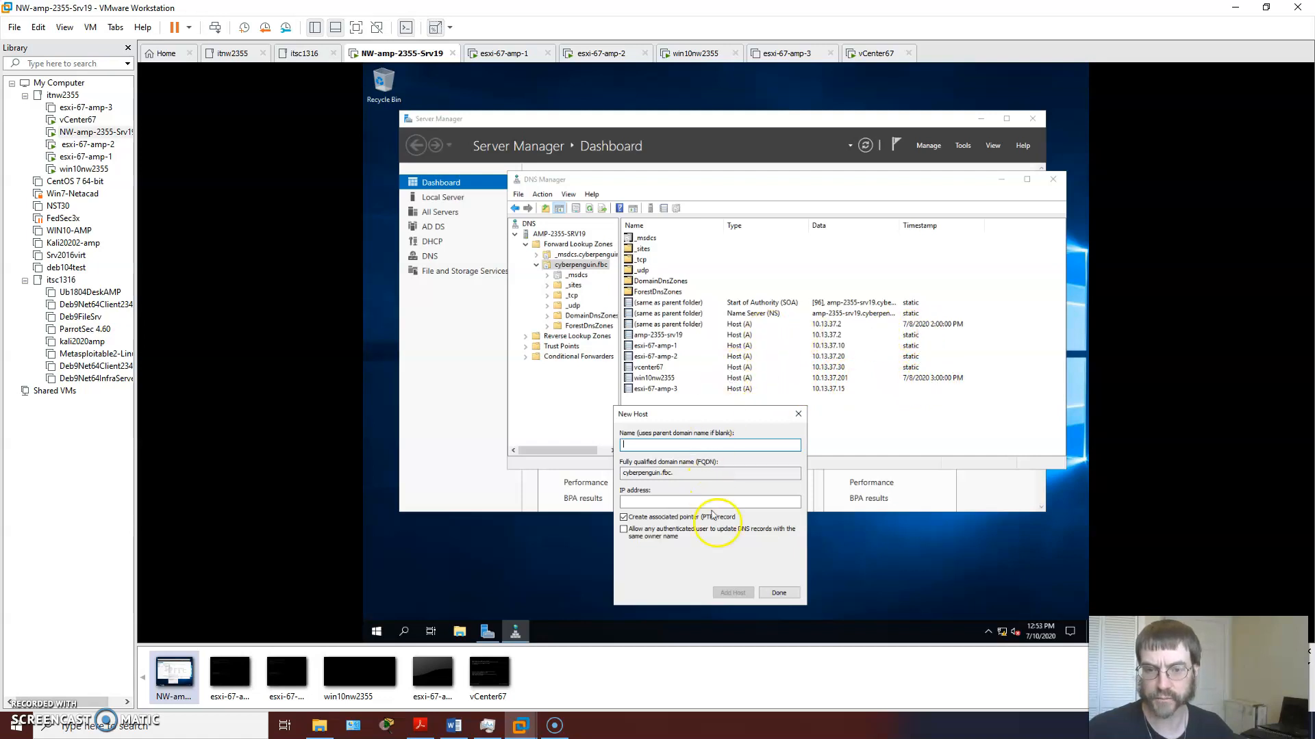
click(781, 593)
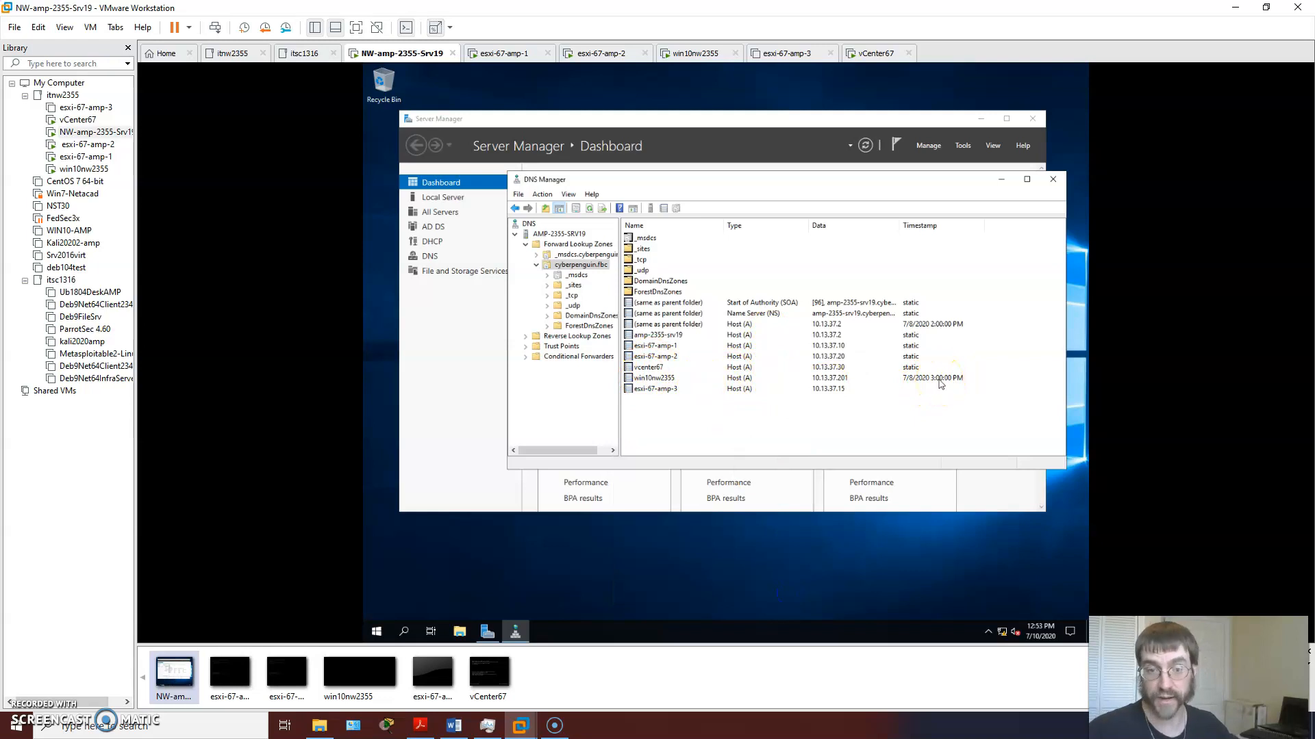
Step: Minimize DNS Manager and Server Manager, and power on the esxi-67-amp-3 virtual machine
click(1001, 179)
click(981, 118)
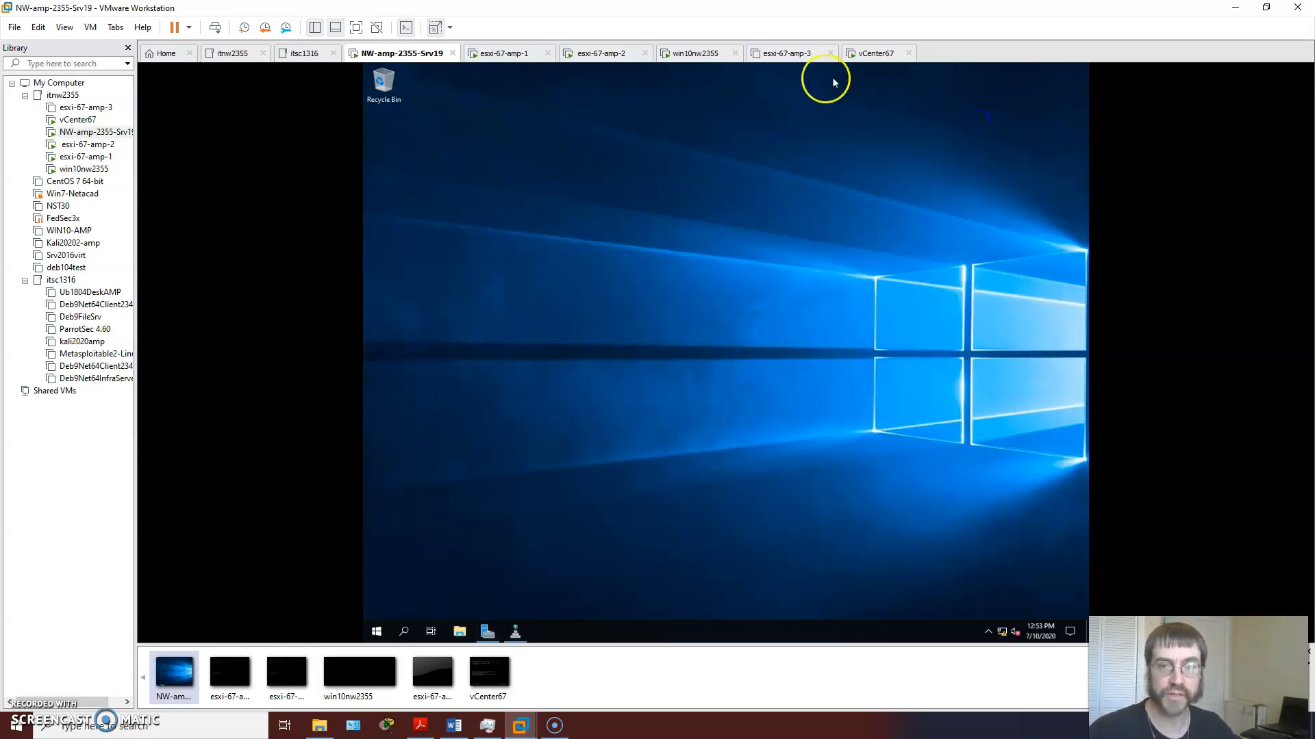
click(770, 55)
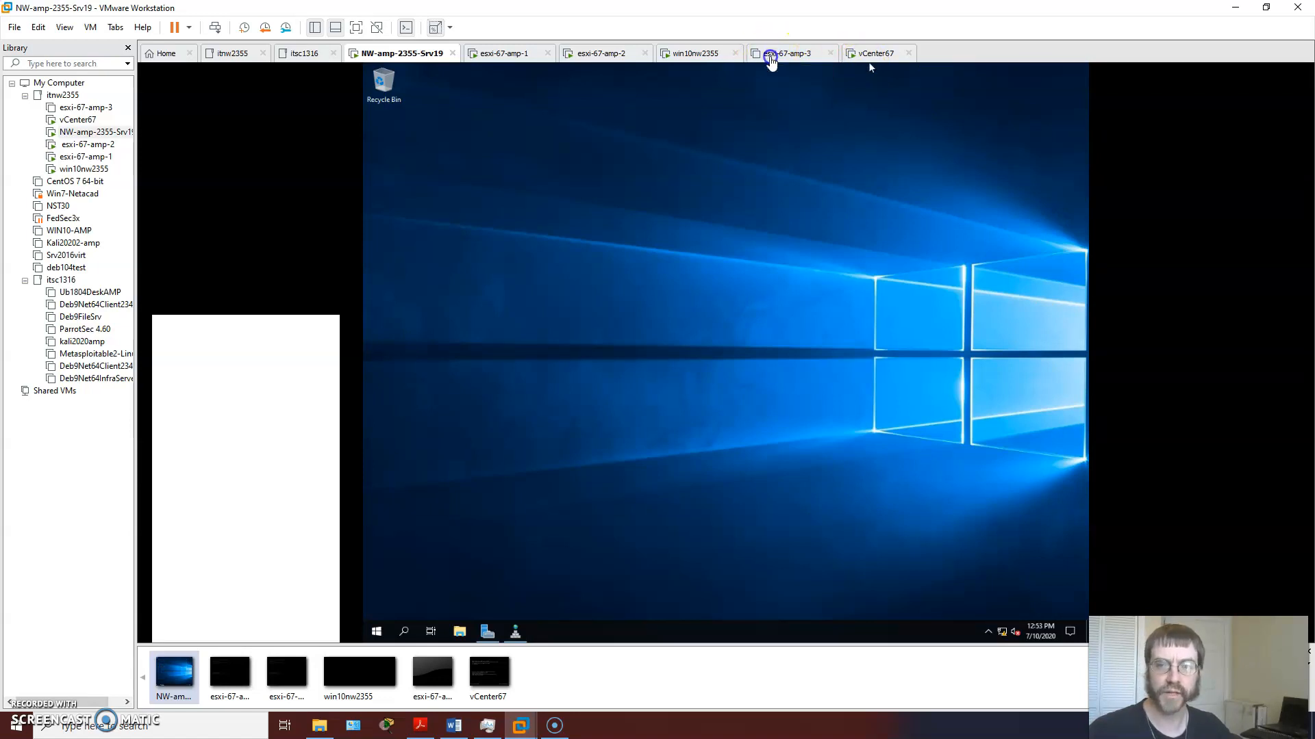
click(204, 105)
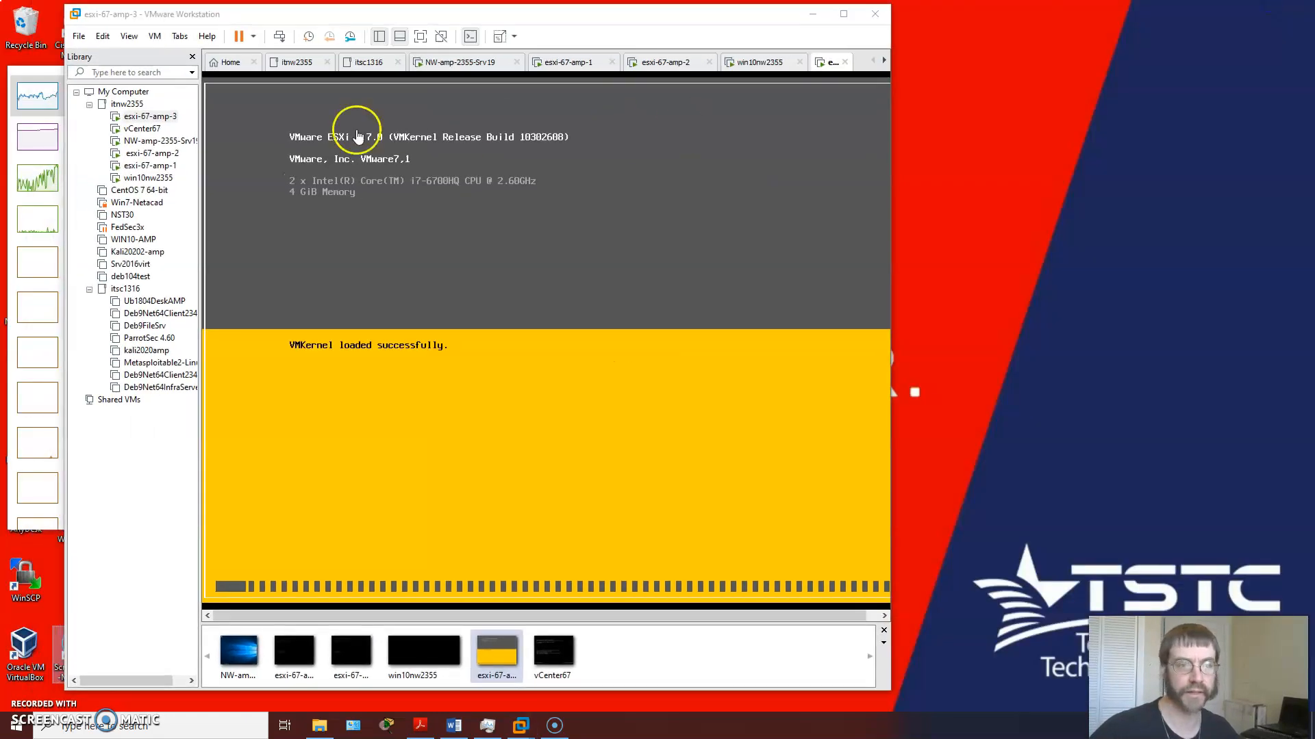
Step: Check the host computer's CPU, memory and disk usage, and widen the VMware Workstation window to show the full esxi-67-amp-3 console
click(10, 128)
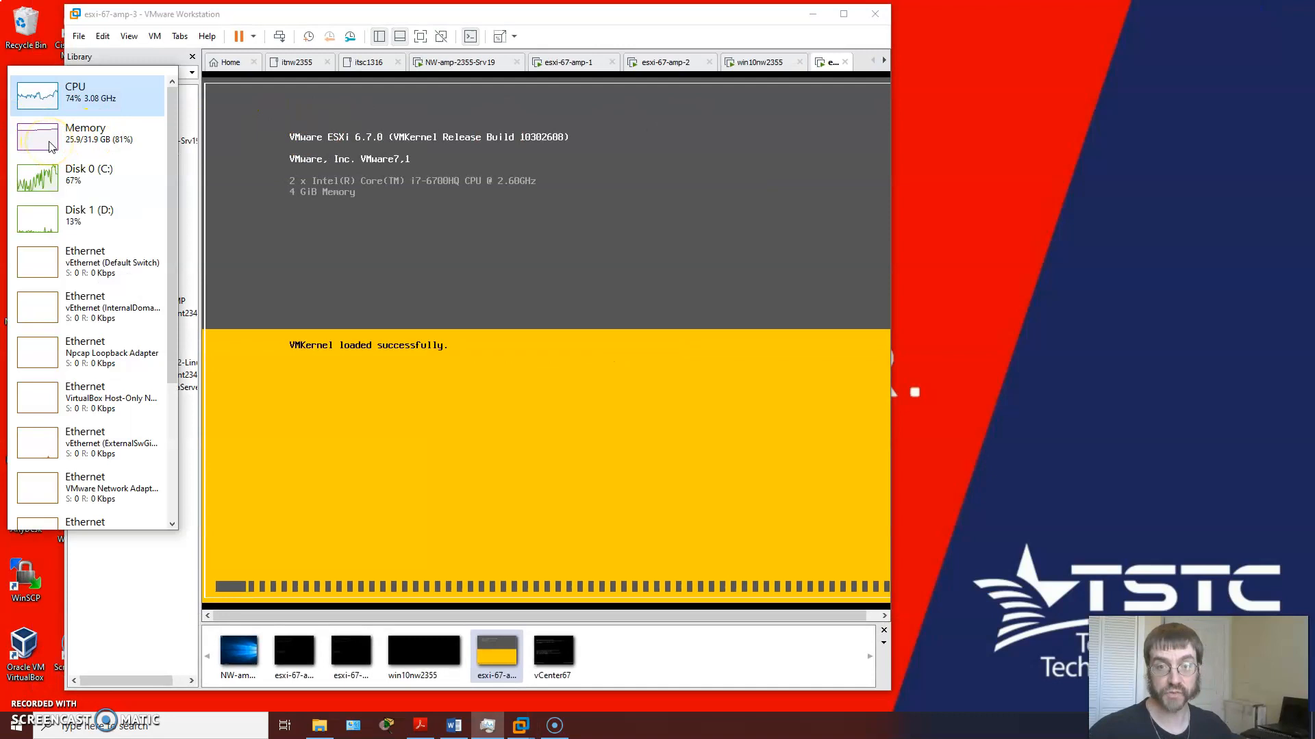
click(893, 183)
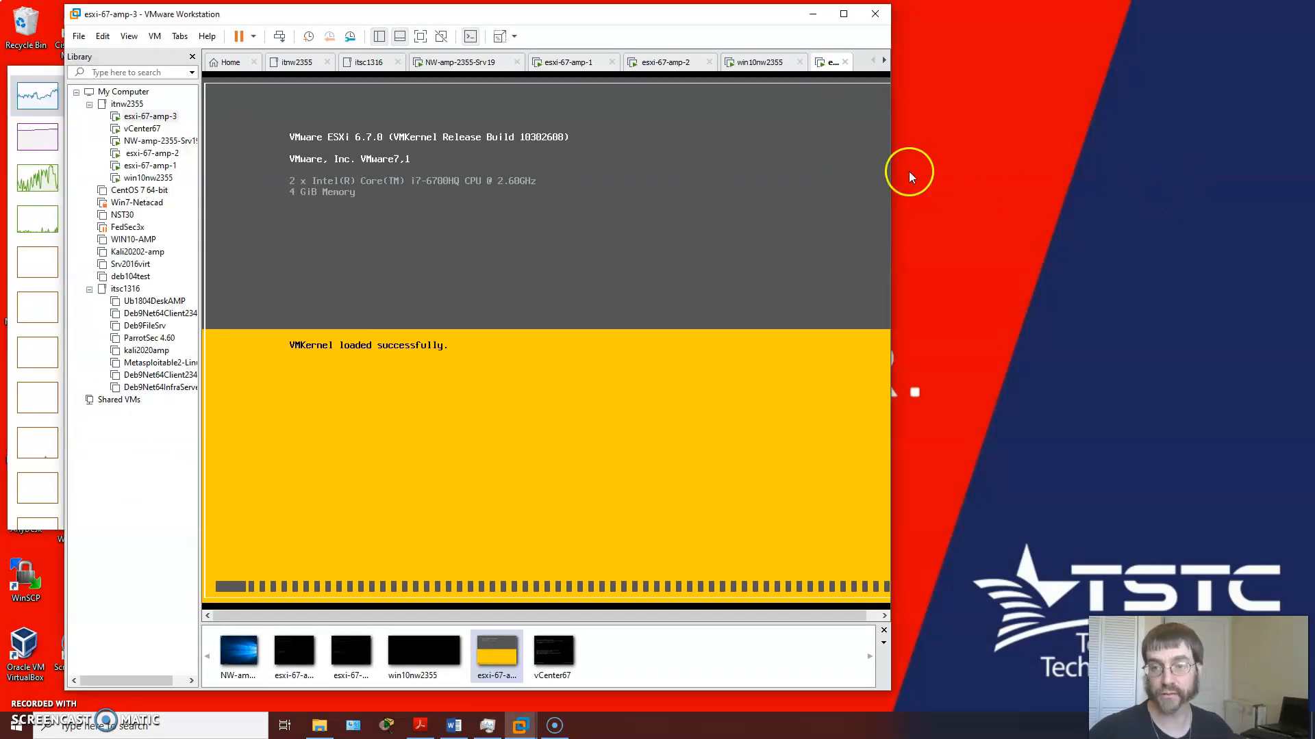
drag(893, 175, 1087, 179)
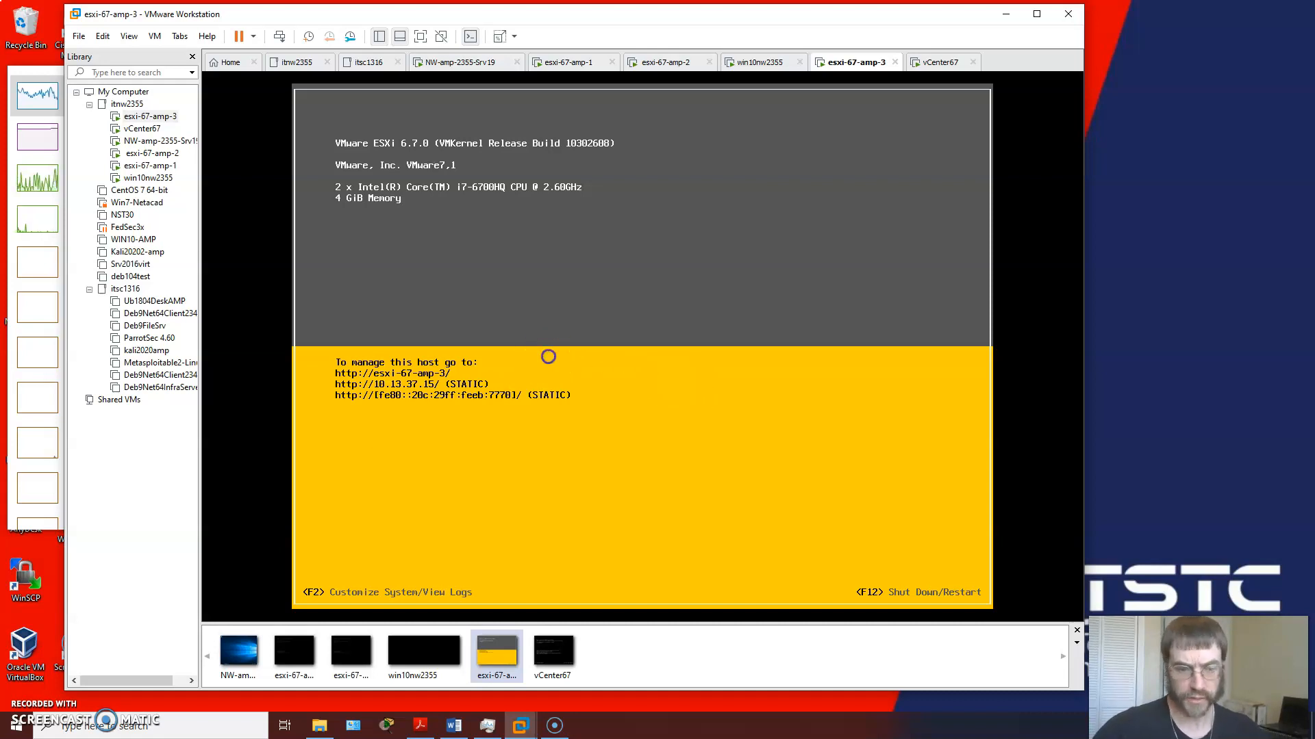
Step: Log in to the esxi-67-amp-3 system customization console as root with the account password
key(F2)
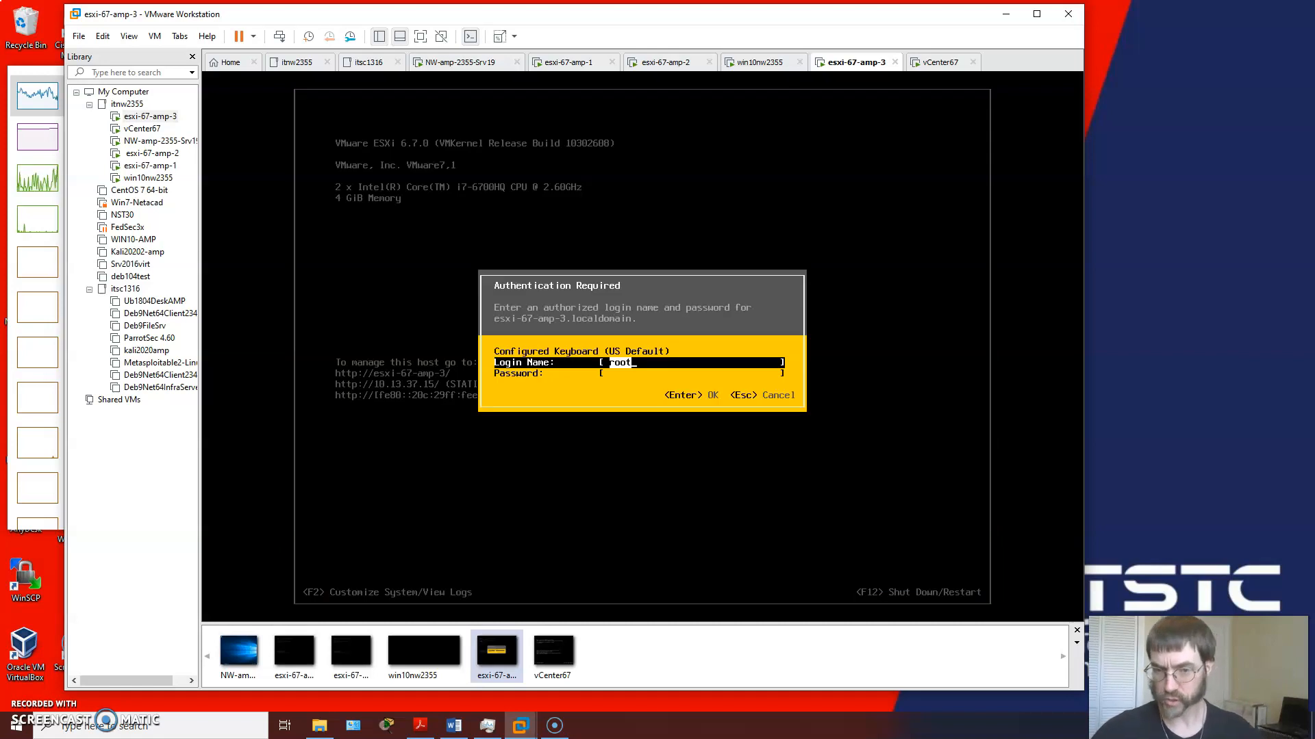
key(Tab)
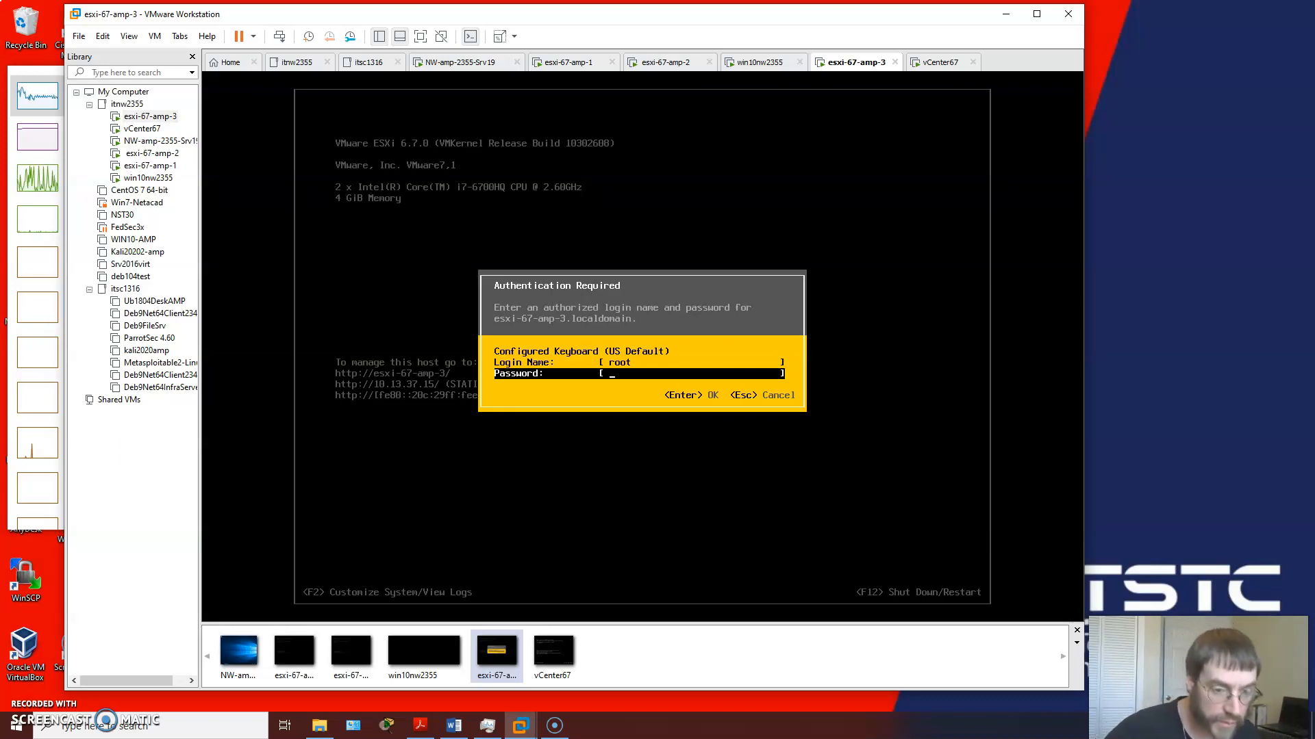
key(Return)
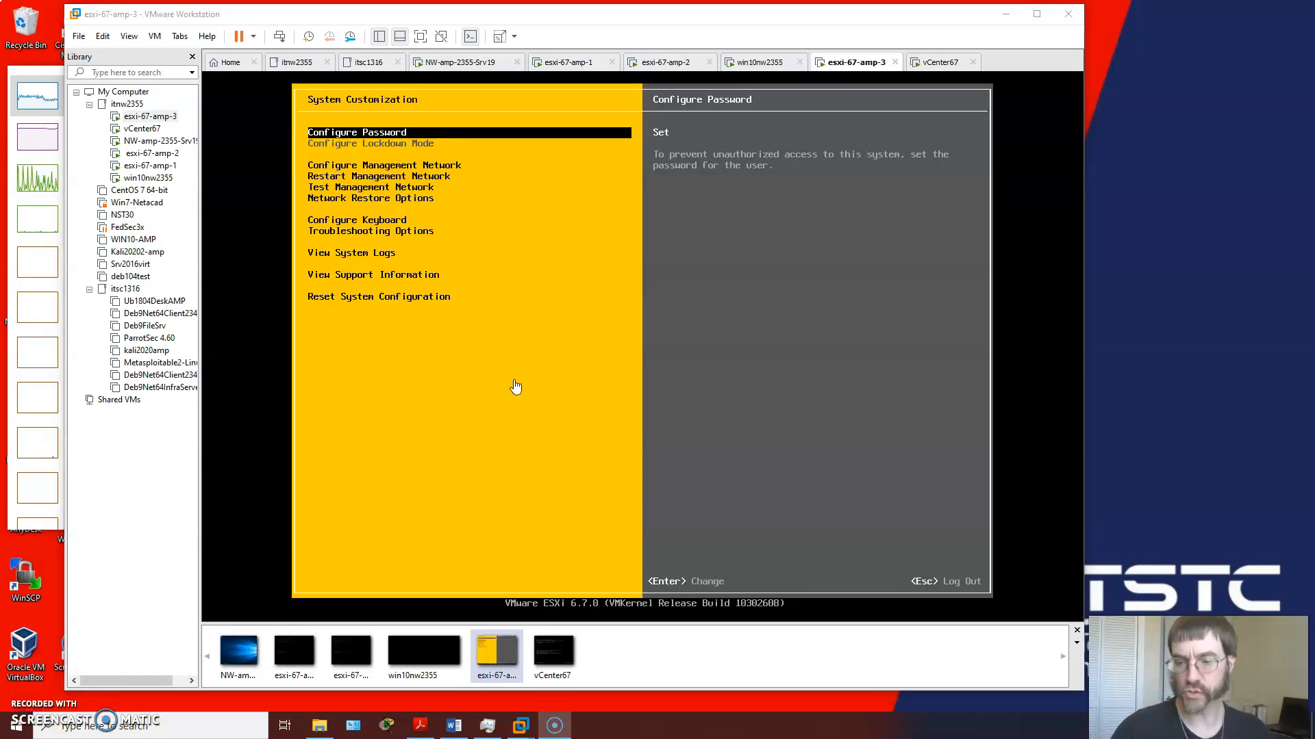
Step: Add vmnic1 alongside vmnic0 as a network adapter for the host's management network
click(540, 296)
key(Down)
key(Return)
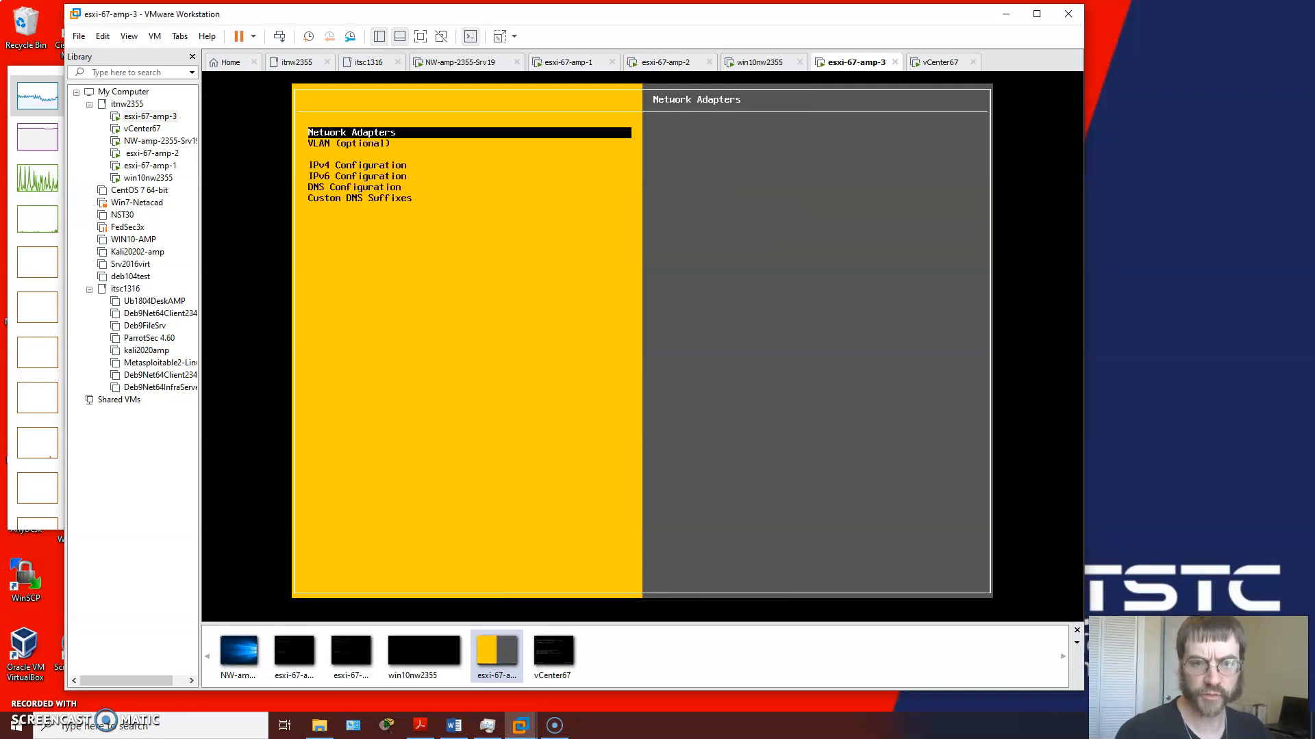
key(Return)
key(Down)
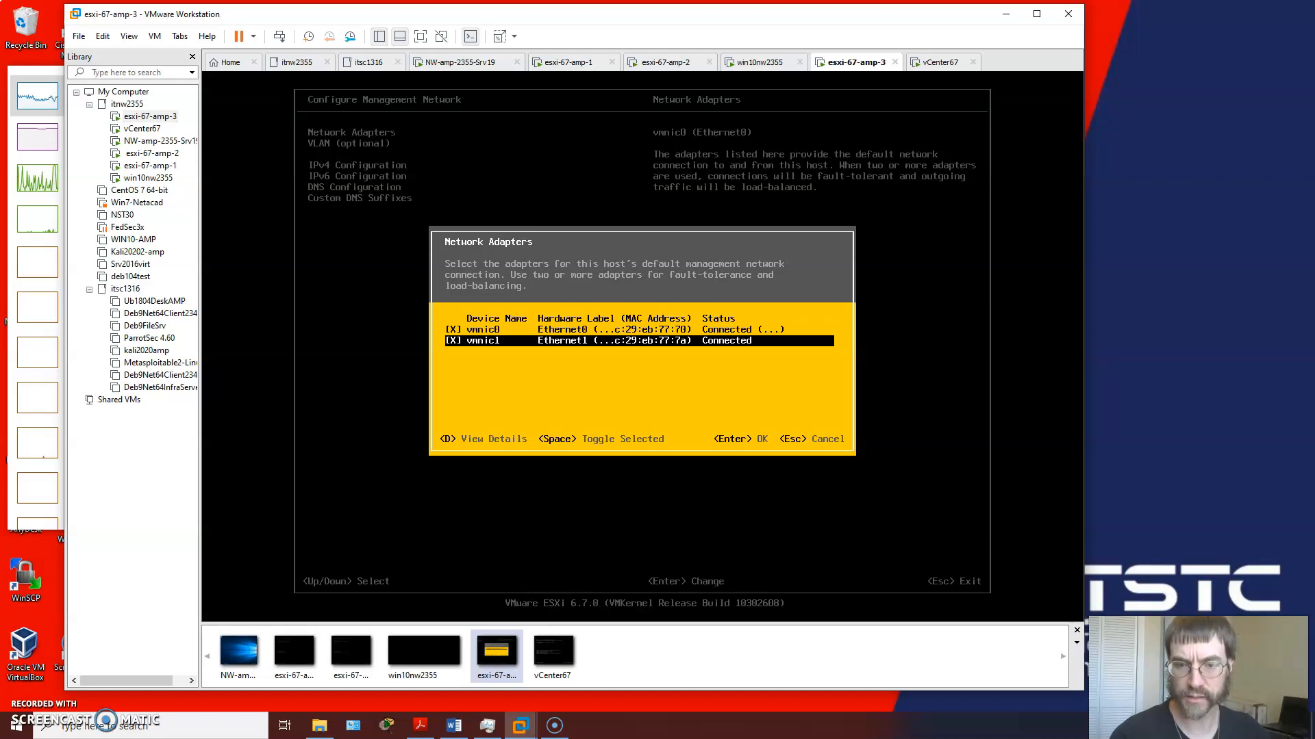
key(Return)
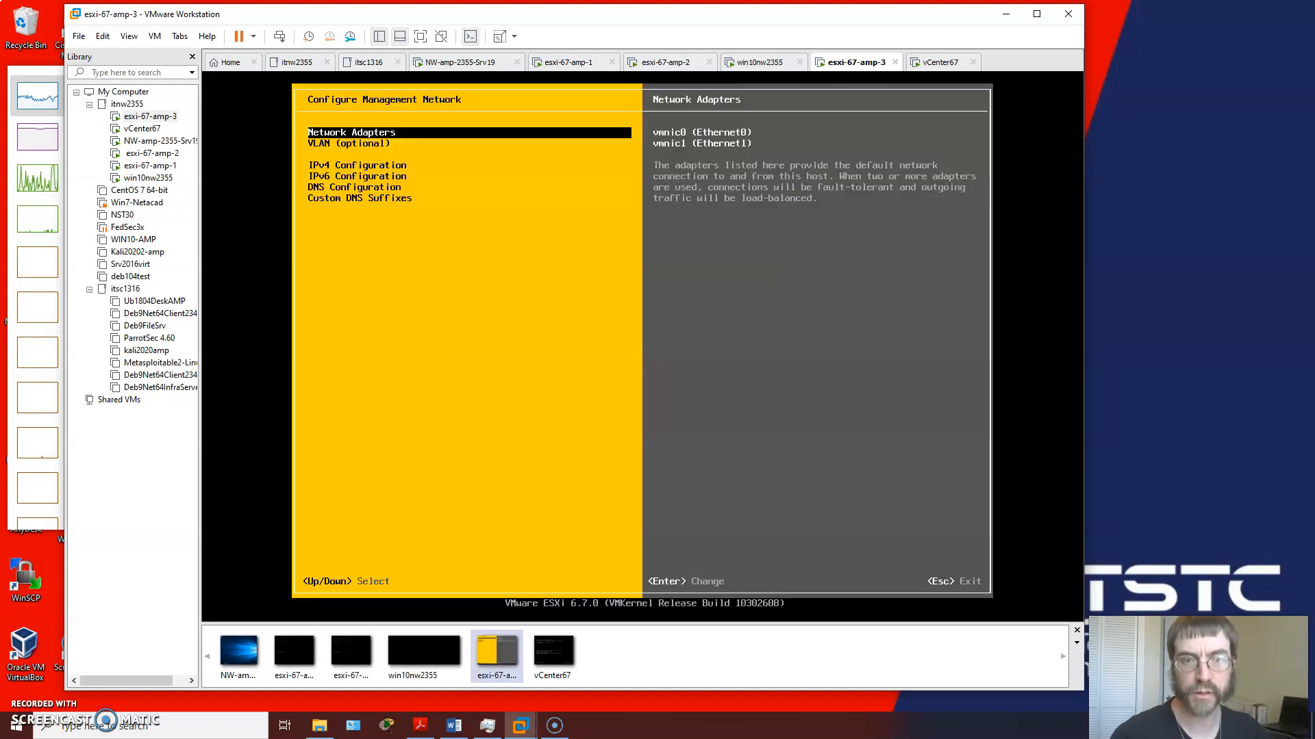
Step: Review the management network's IPv4 address, subnet mask and default gateway, and cancel the IPv4 configuration dialog
key(Down)
key(Down)
key(Return)
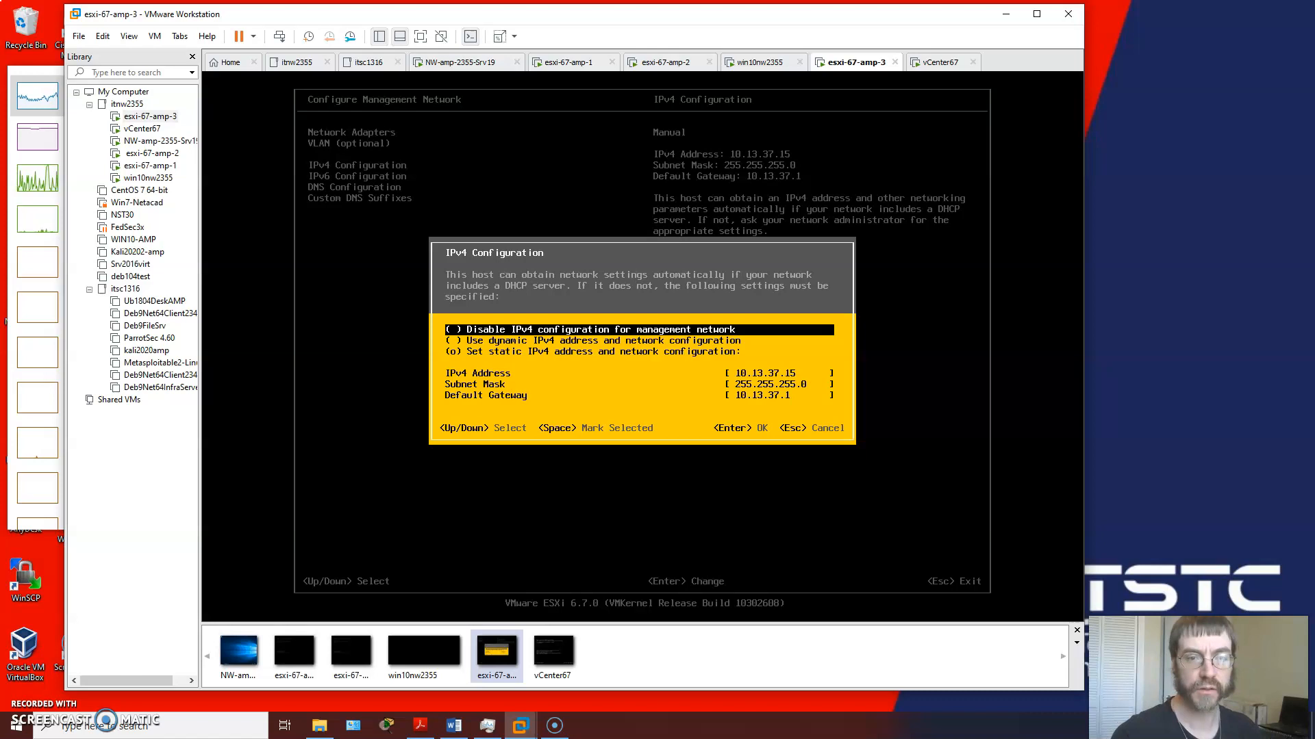
key(Escape)
key(Down)
key(Up)
key(Up)
key(Up)
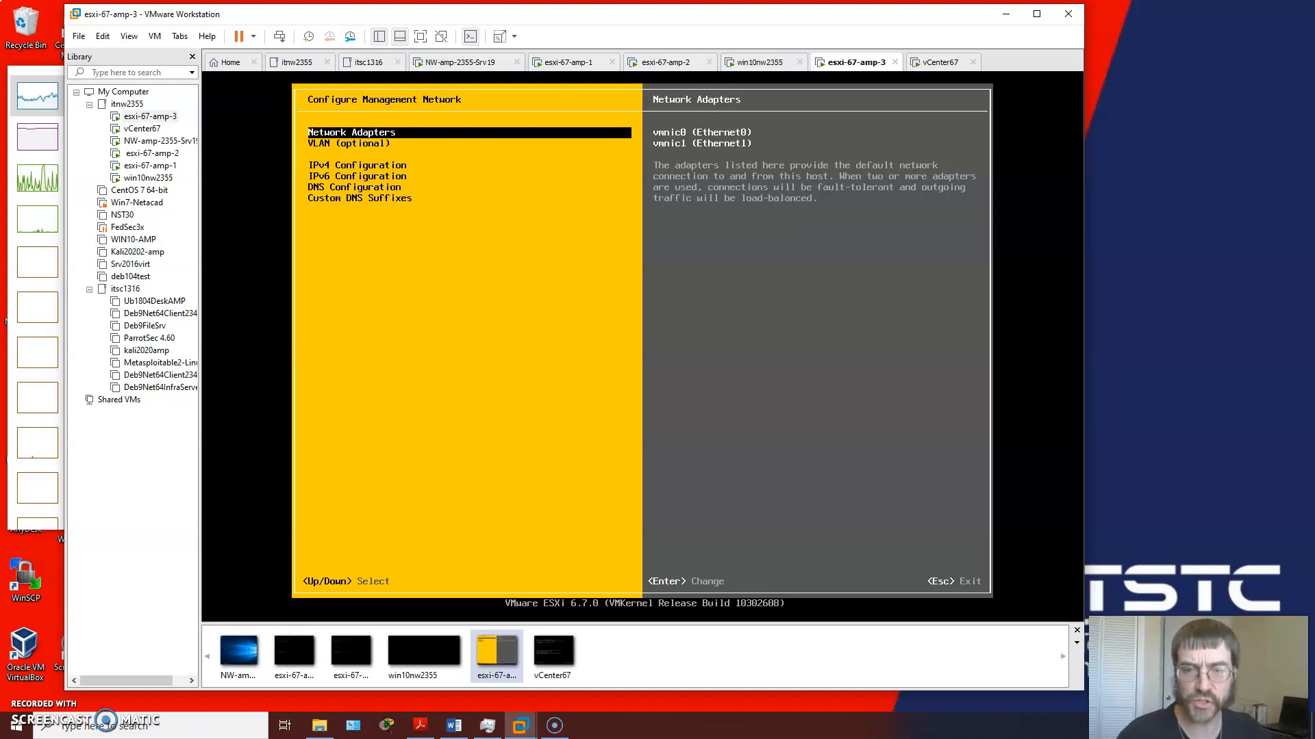
Step: Review the management network's DNS server addresses and hostname, and close the DNS configuration dialog
key(Down)
key(Down)
key(Down)
key(Down)
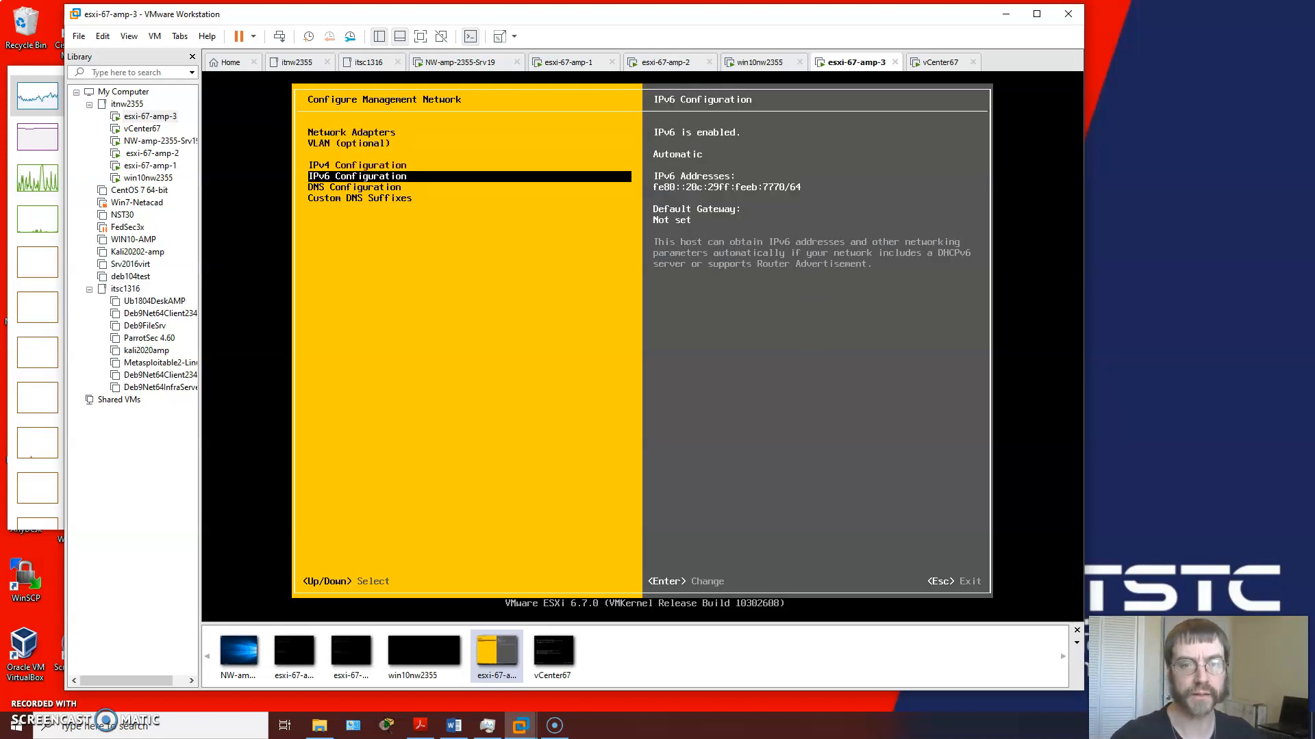
key(Return)
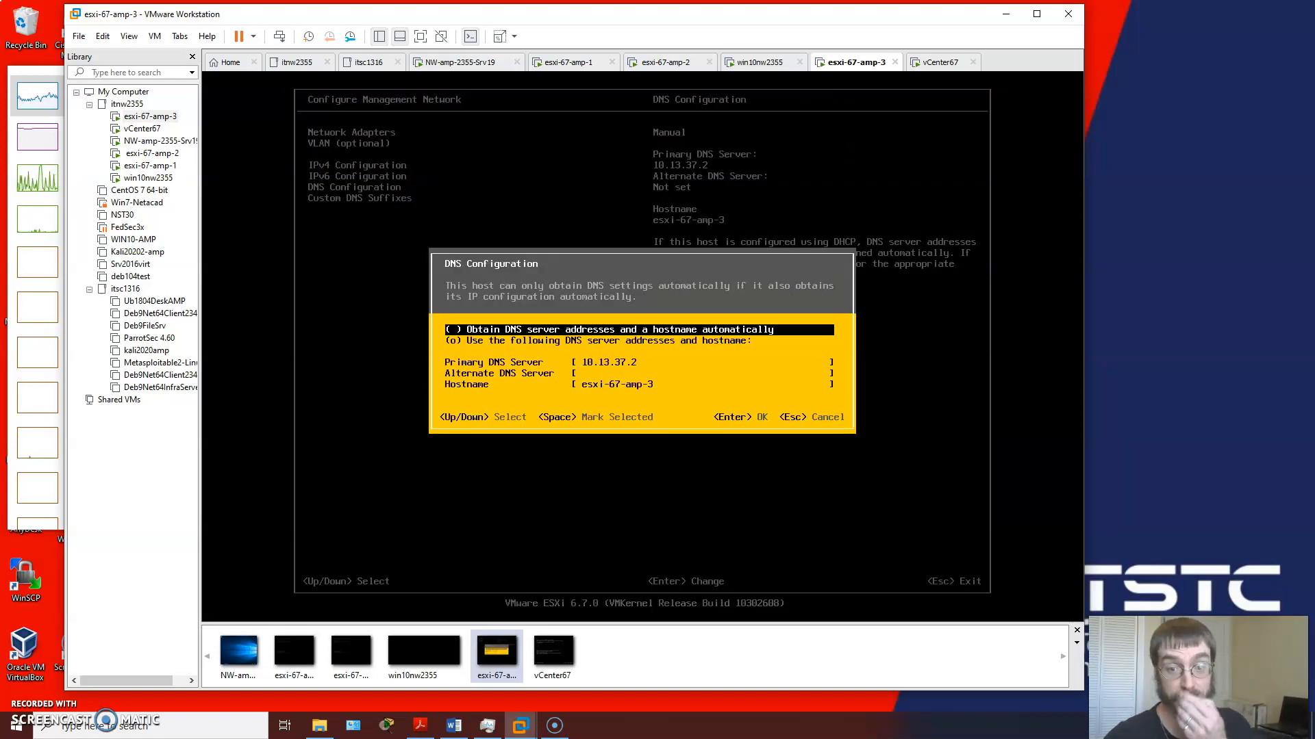
key(Down)
key(Down)
key(Down)
key(Down)
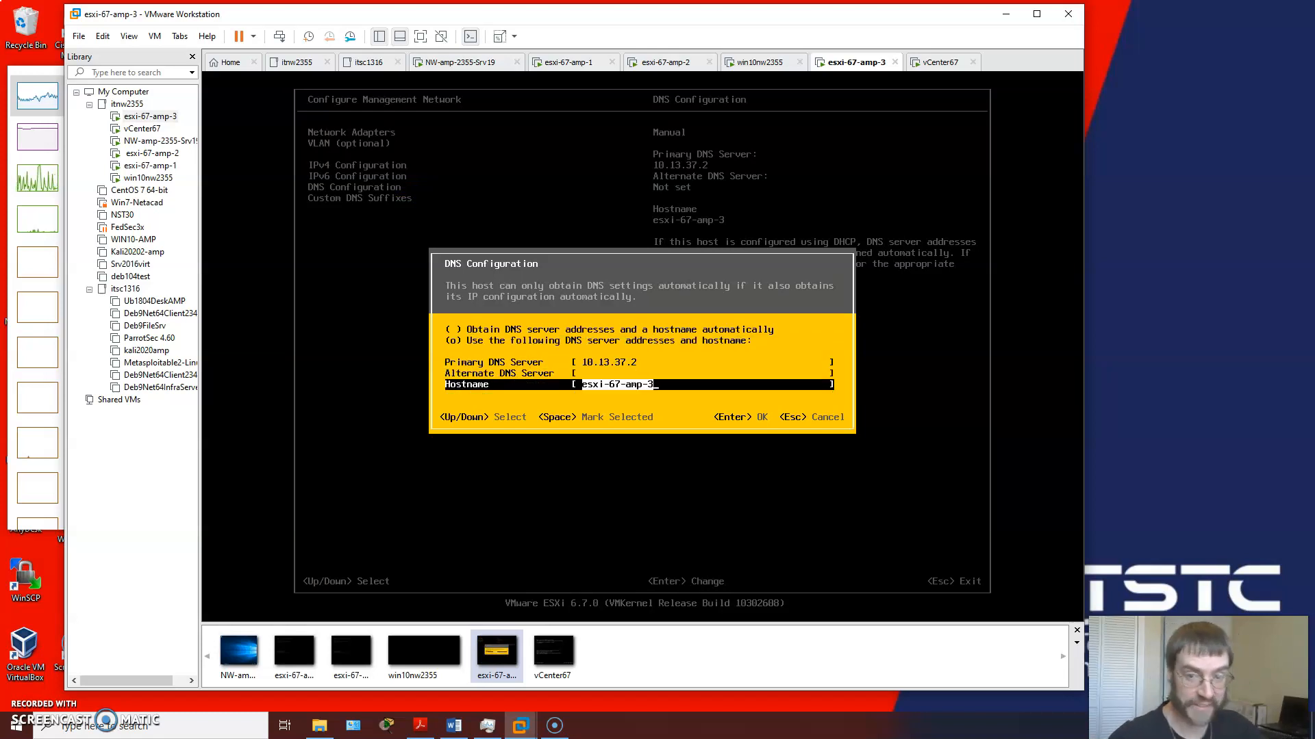
key(Return)
Step: Check the suffix list in the management network's custom DNS suffixes dialog and accept it
key(Up)
key(Down)
key(Down)
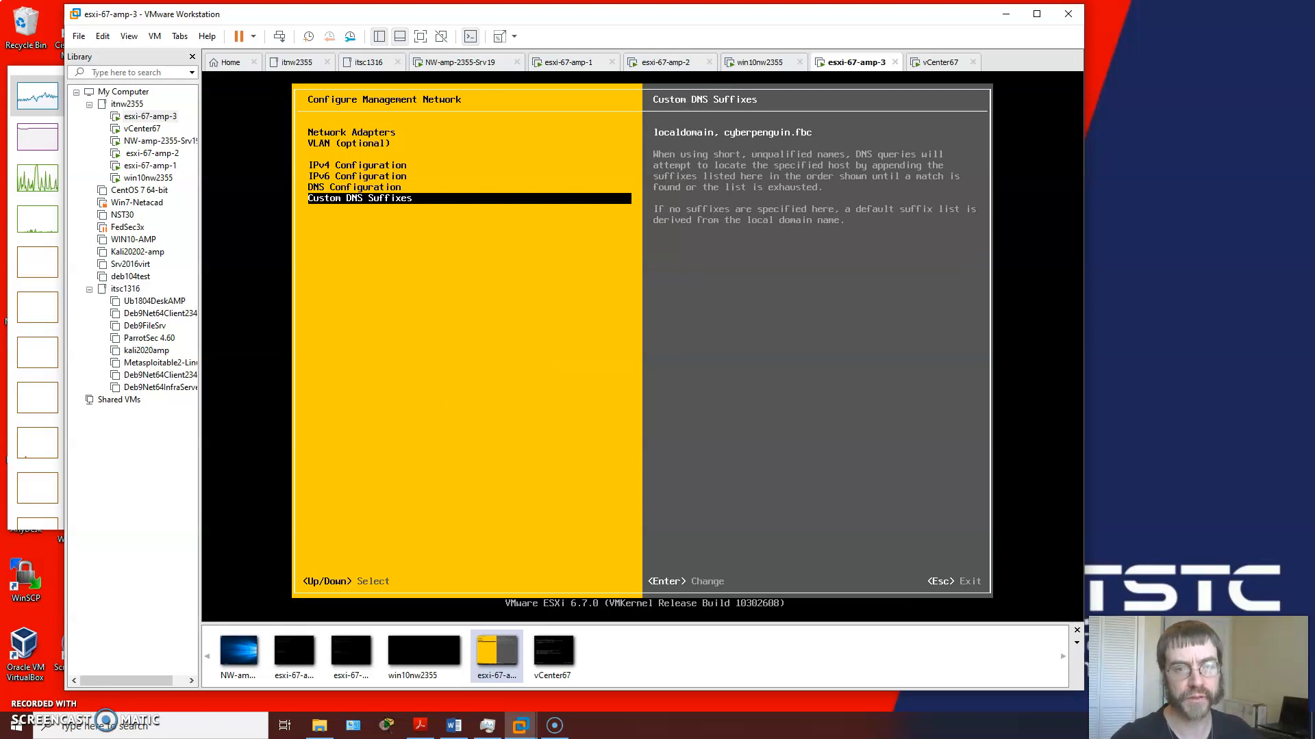
key(Return)
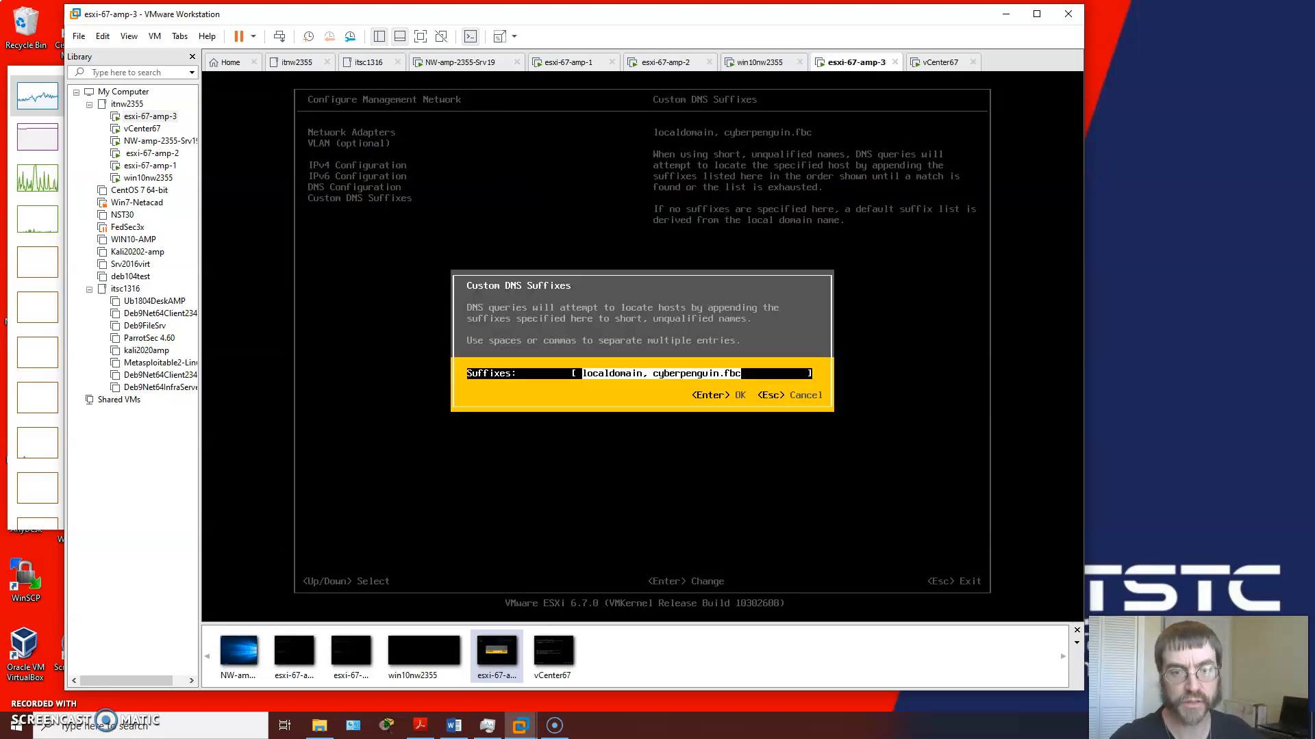
key(Return)
Step: Exit the management network configuration, applying the changes and restarting the management network
key(Up)
key(Up)
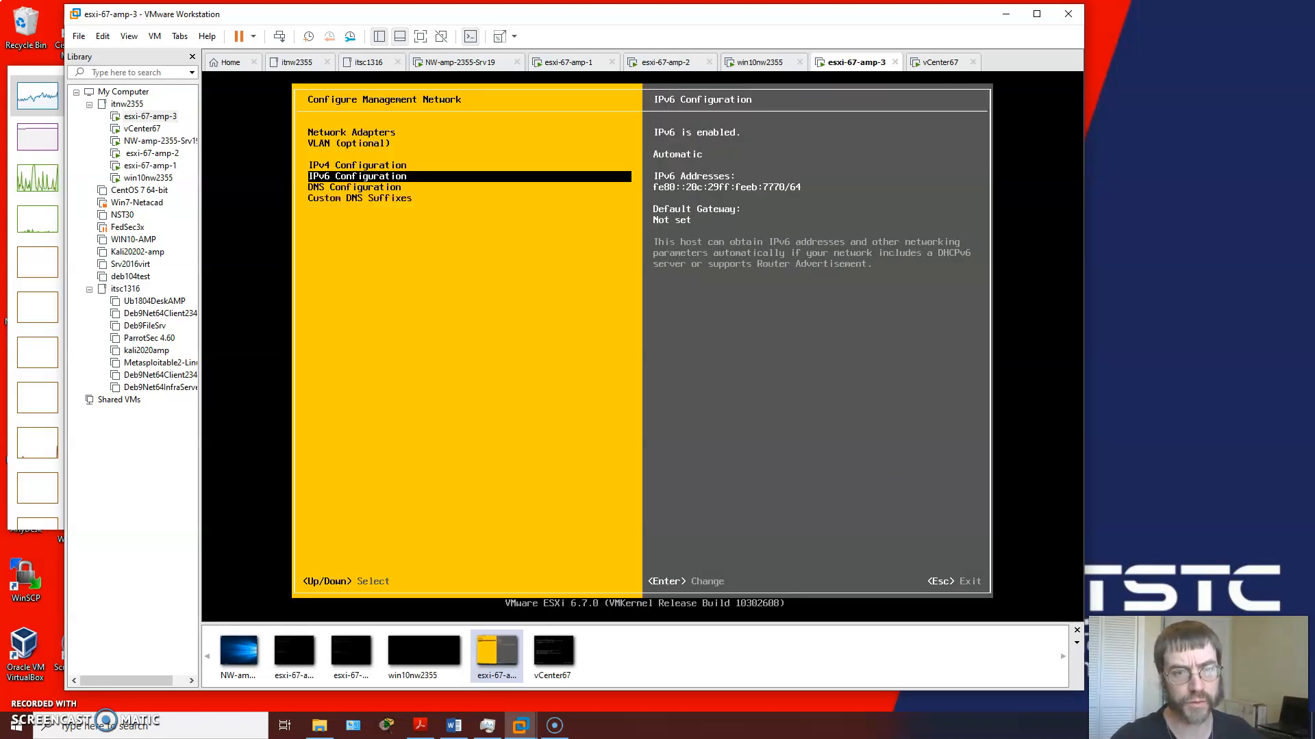
key(Up)
key(Up)
key(Up)
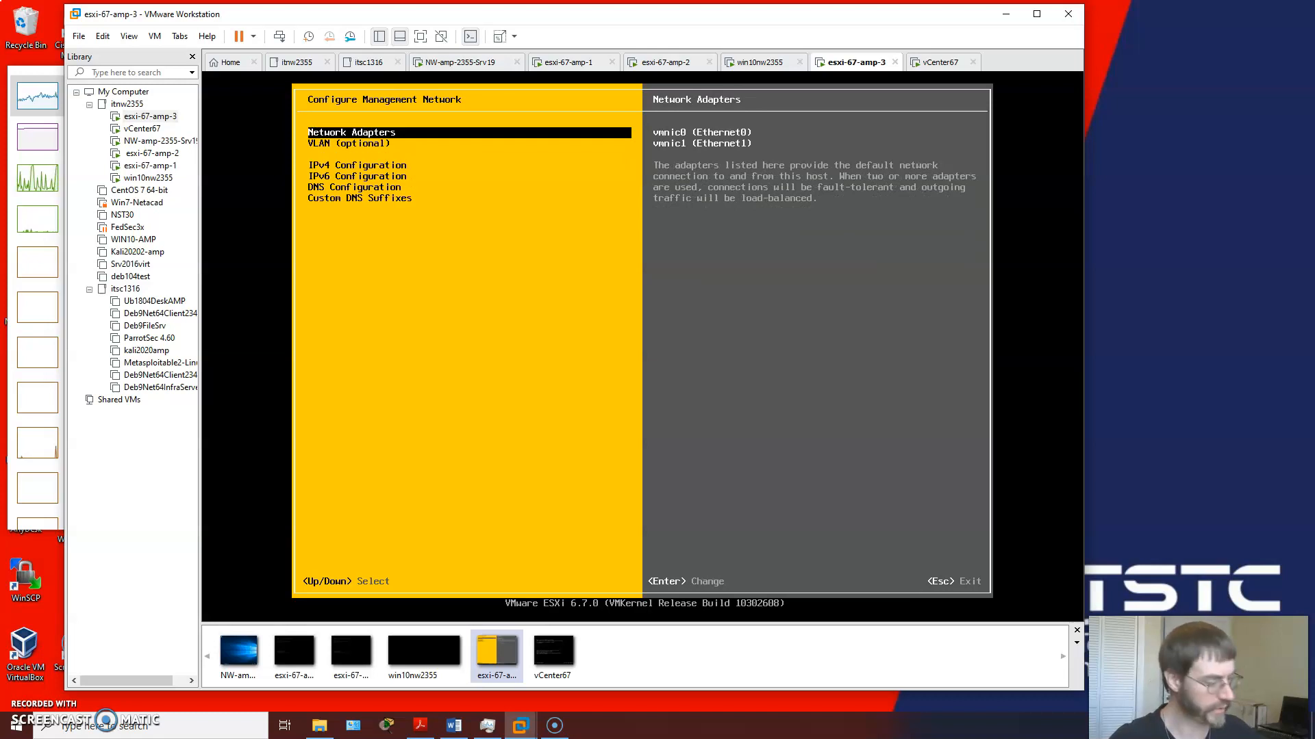
key(Escape)
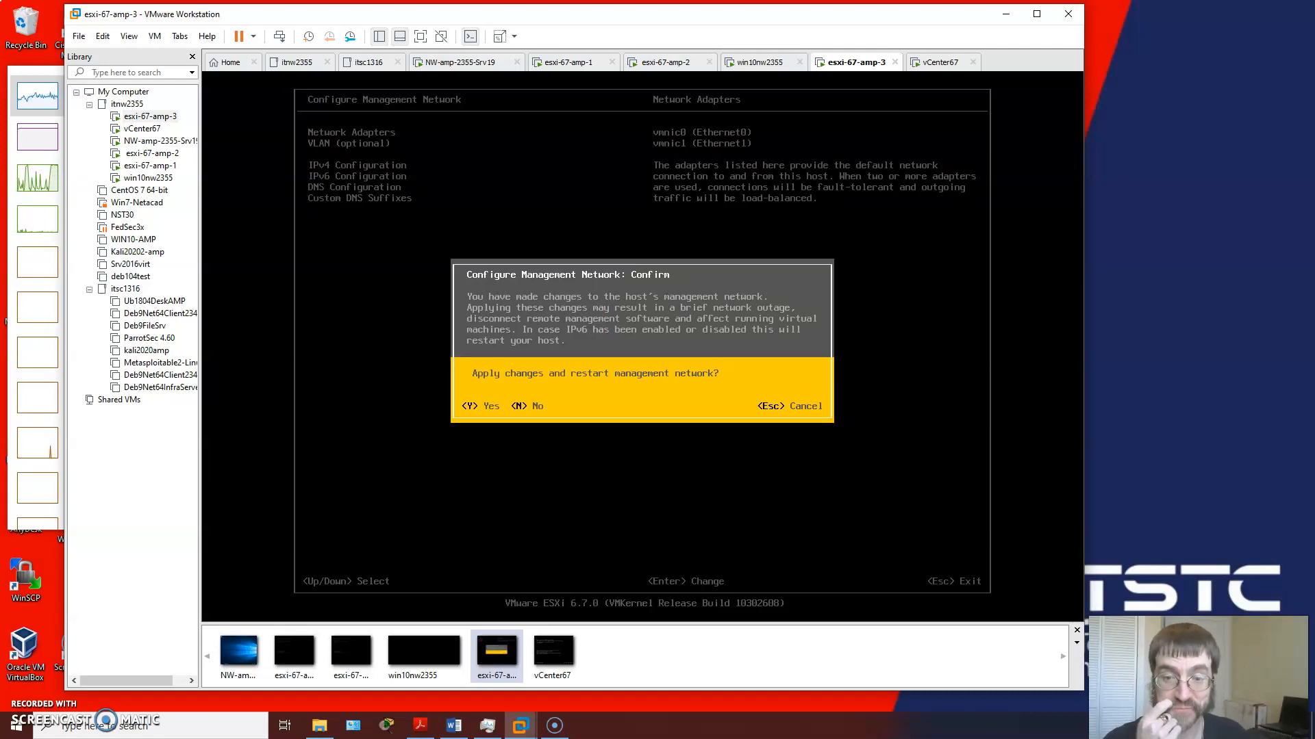
key(y)
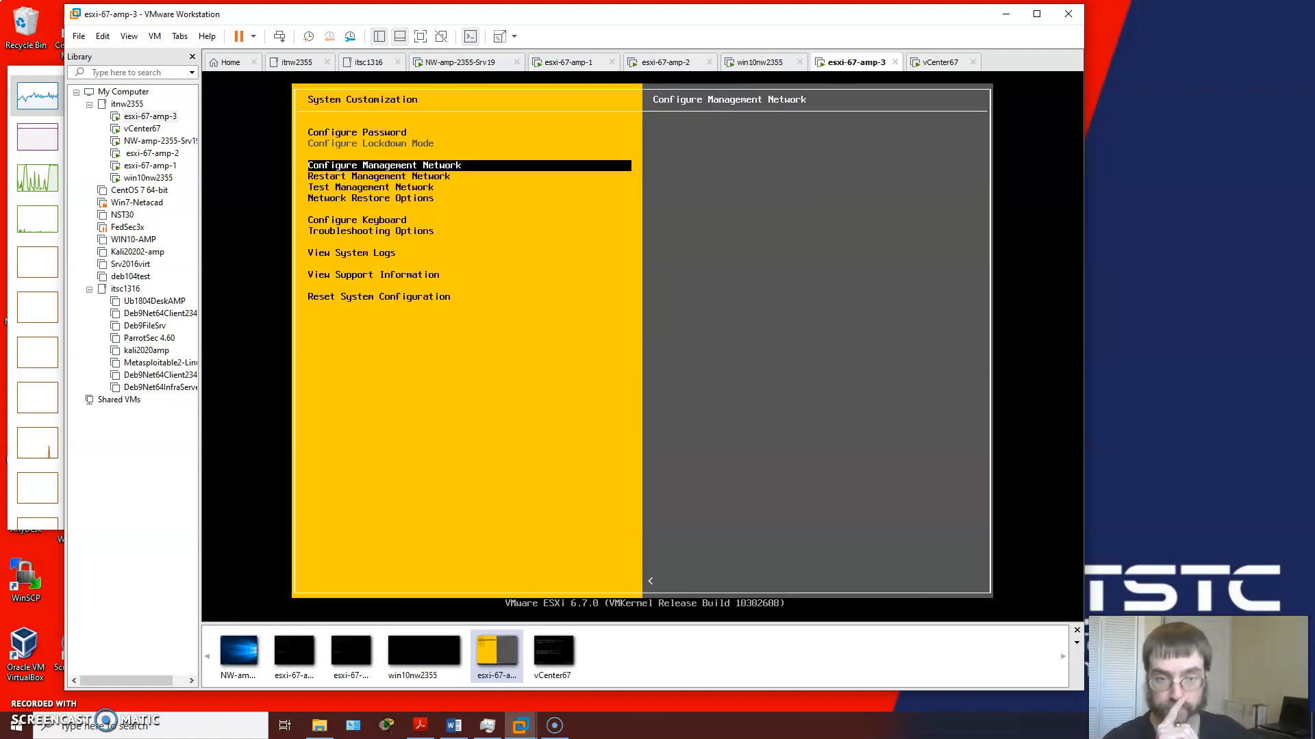
Step: Start a management network test and set ping address #0 to 10.13.37.2
key(Down)
key(Down)
key(Return)
key(Down)
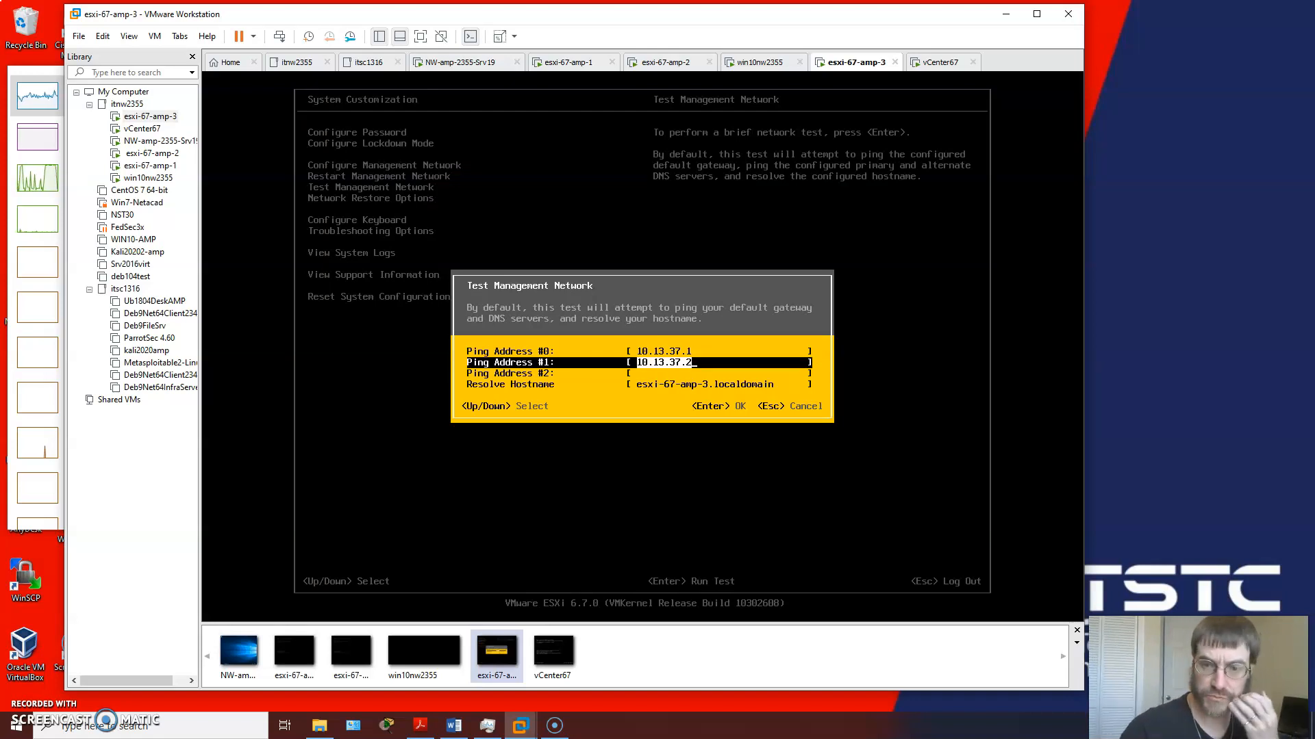
key(Up)
key(BackSpace)
key(Down)
key(Up)
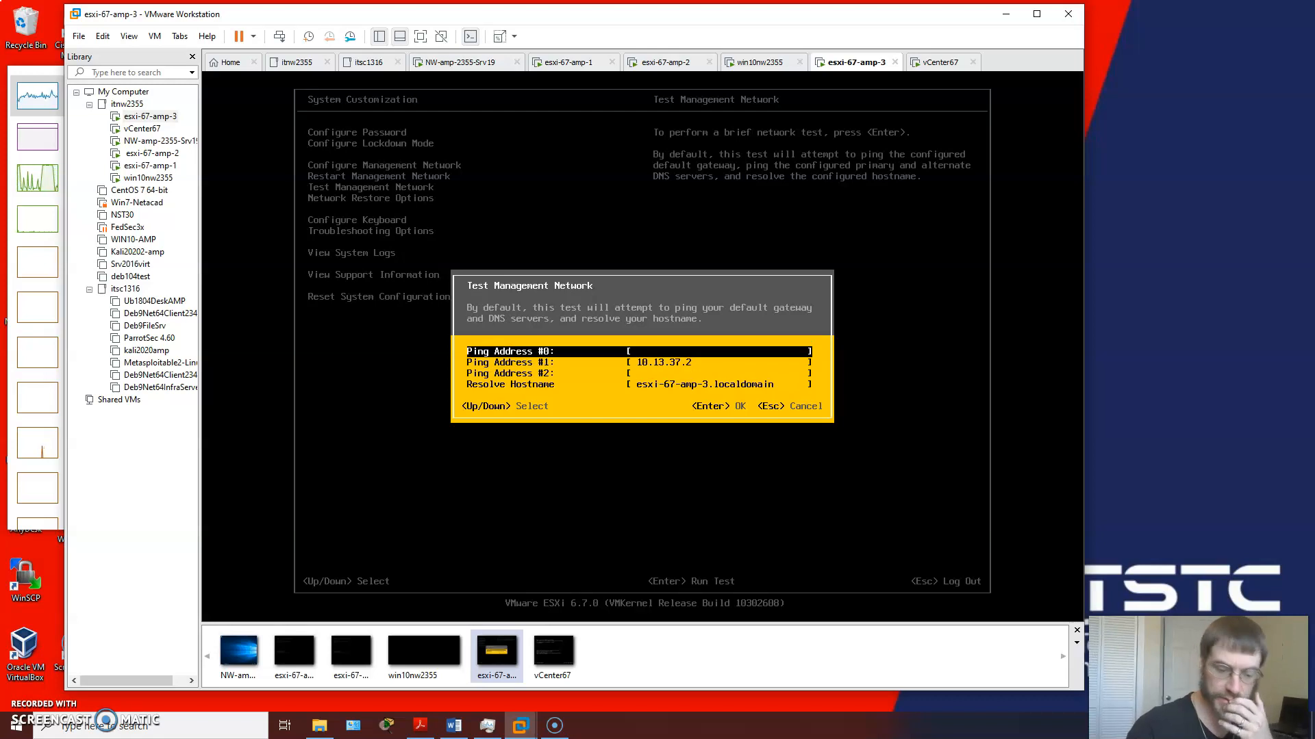
text(10.13)
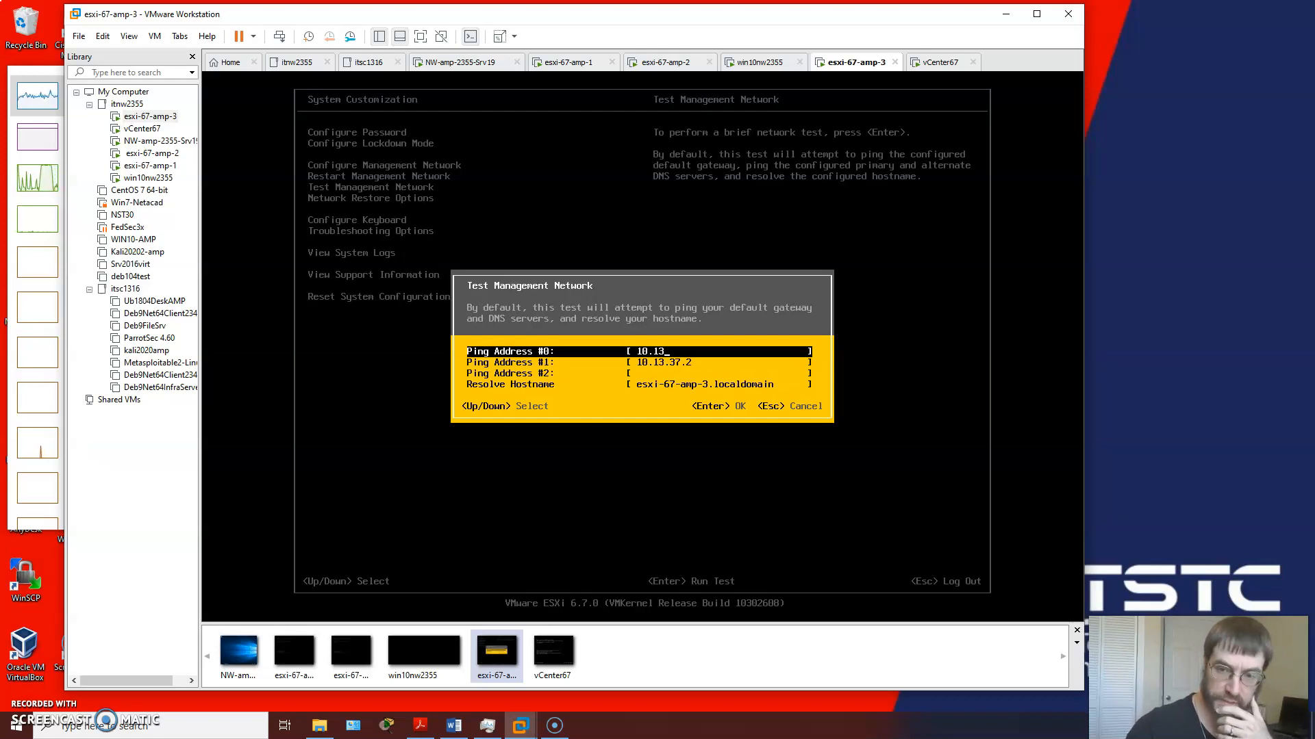
text(.37.2)
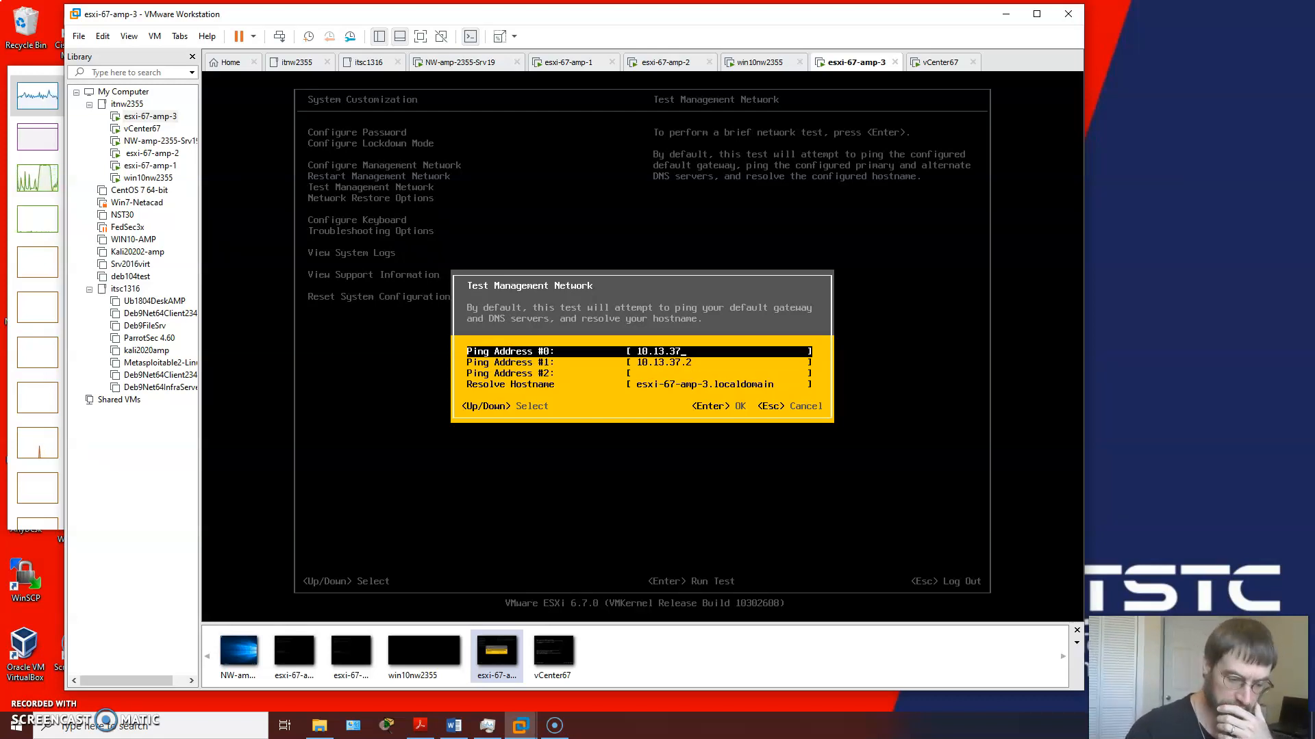
Step: Set ping address #1 to 10.13.37.30 and ping address #2 to 10.13.37.10 for the management network test
key(Down)
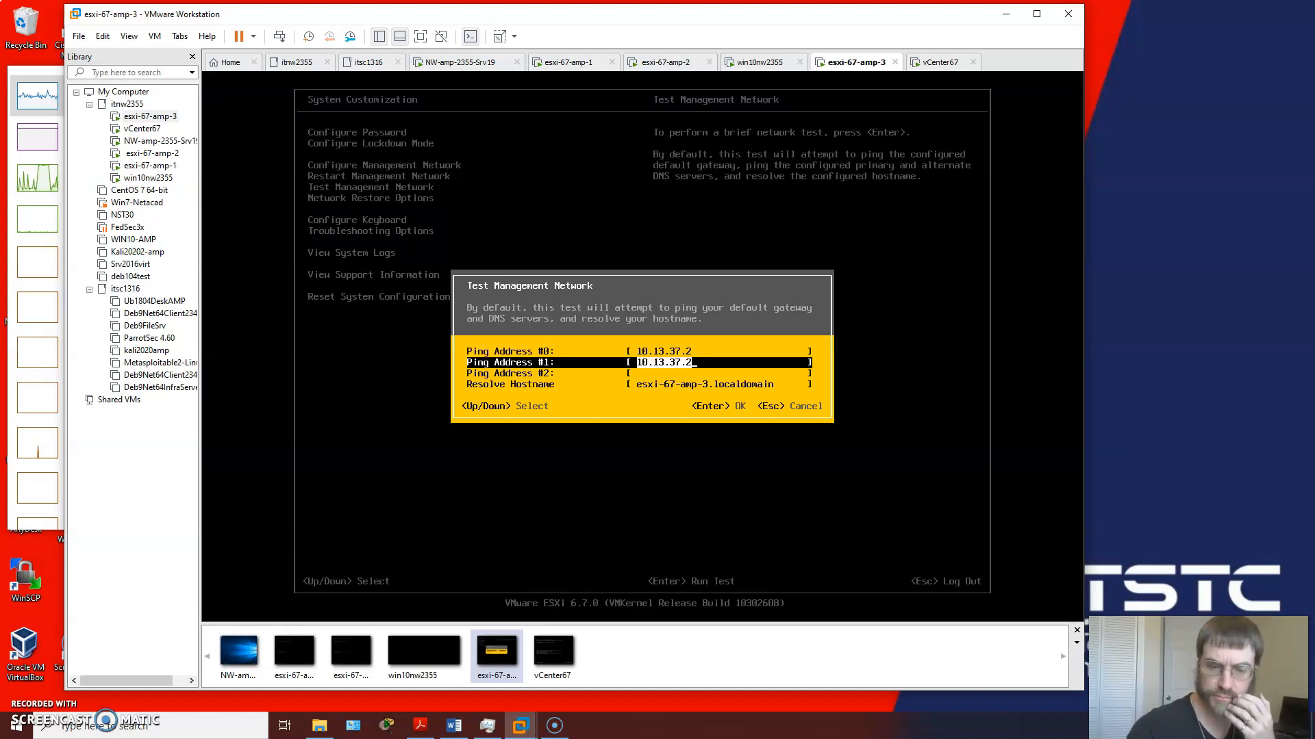
key(BackSpace)
text(10.)
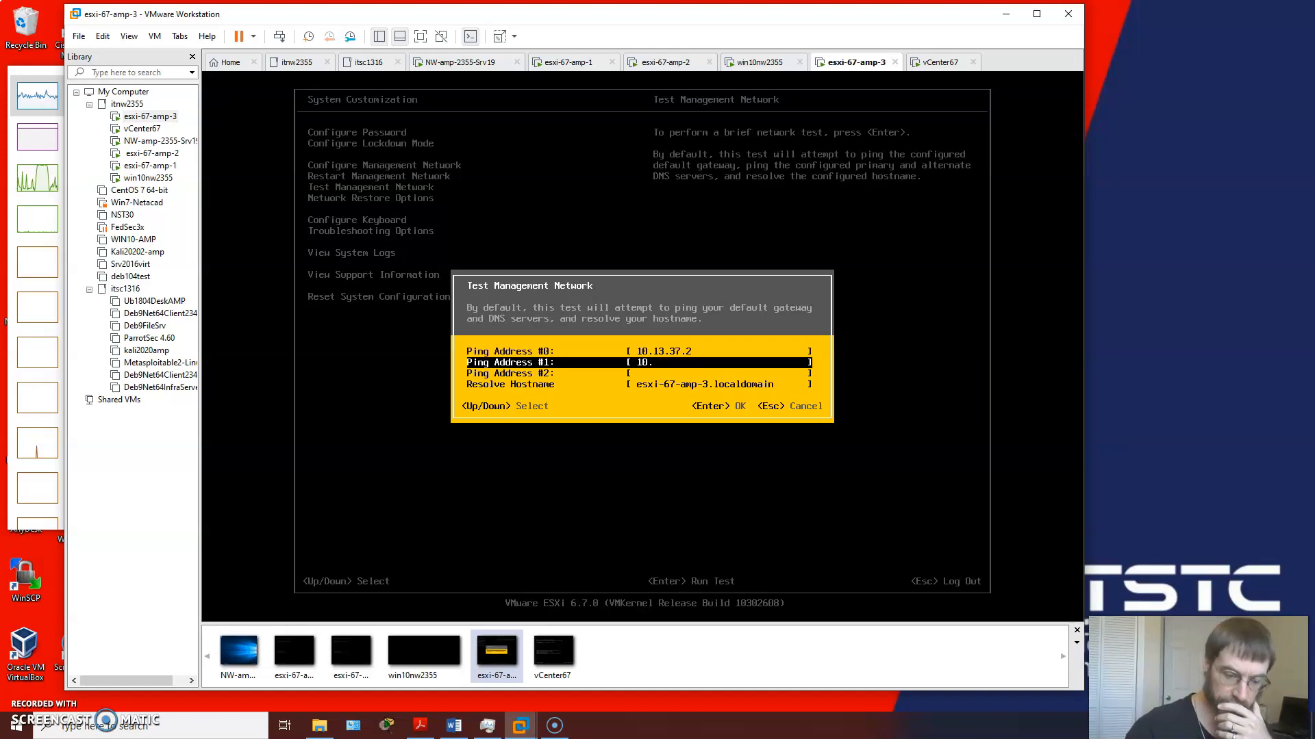
text(13.37.)
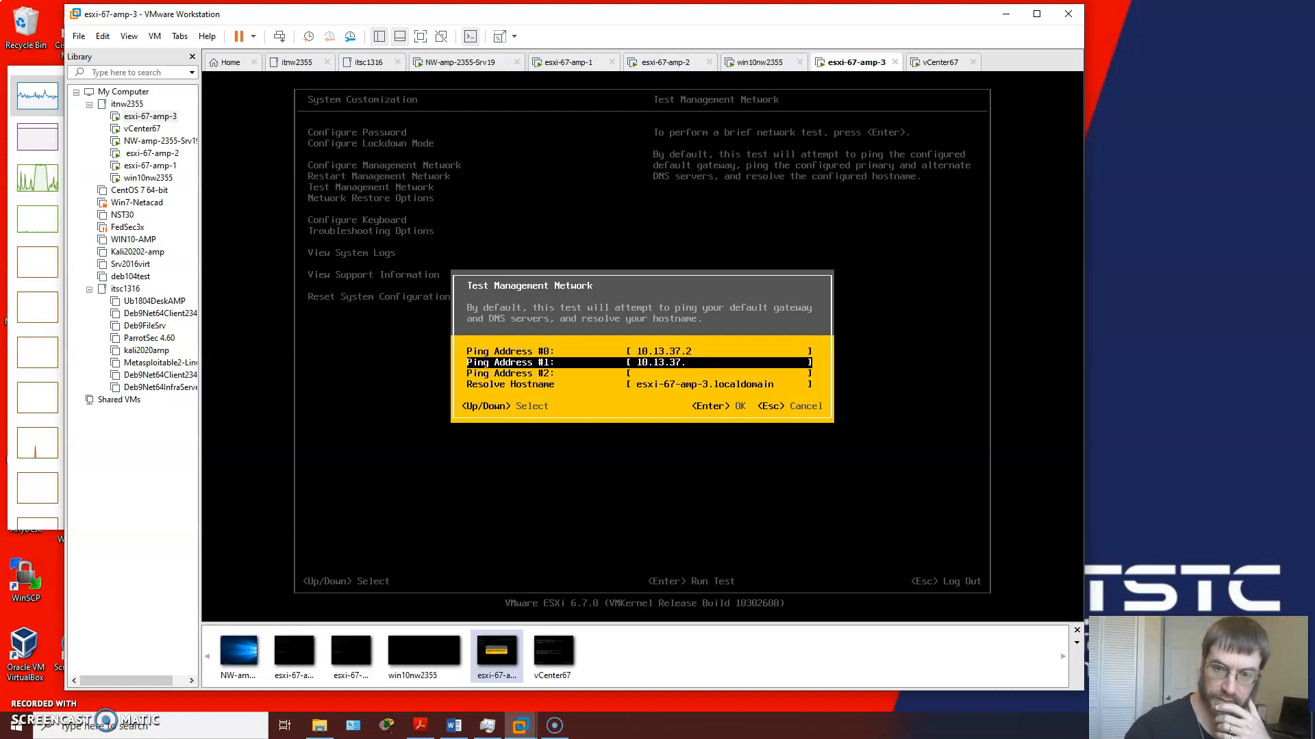
text(30)
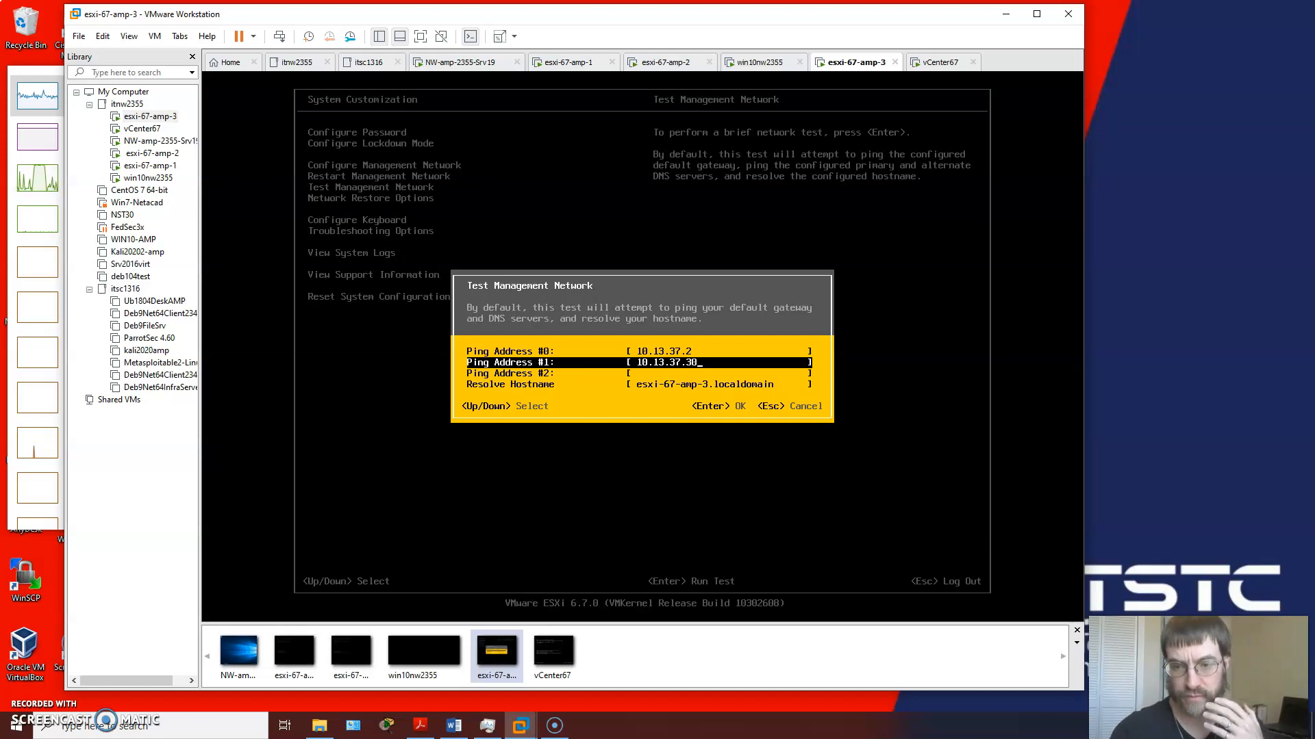
key(Down)
text(10.13.37.)
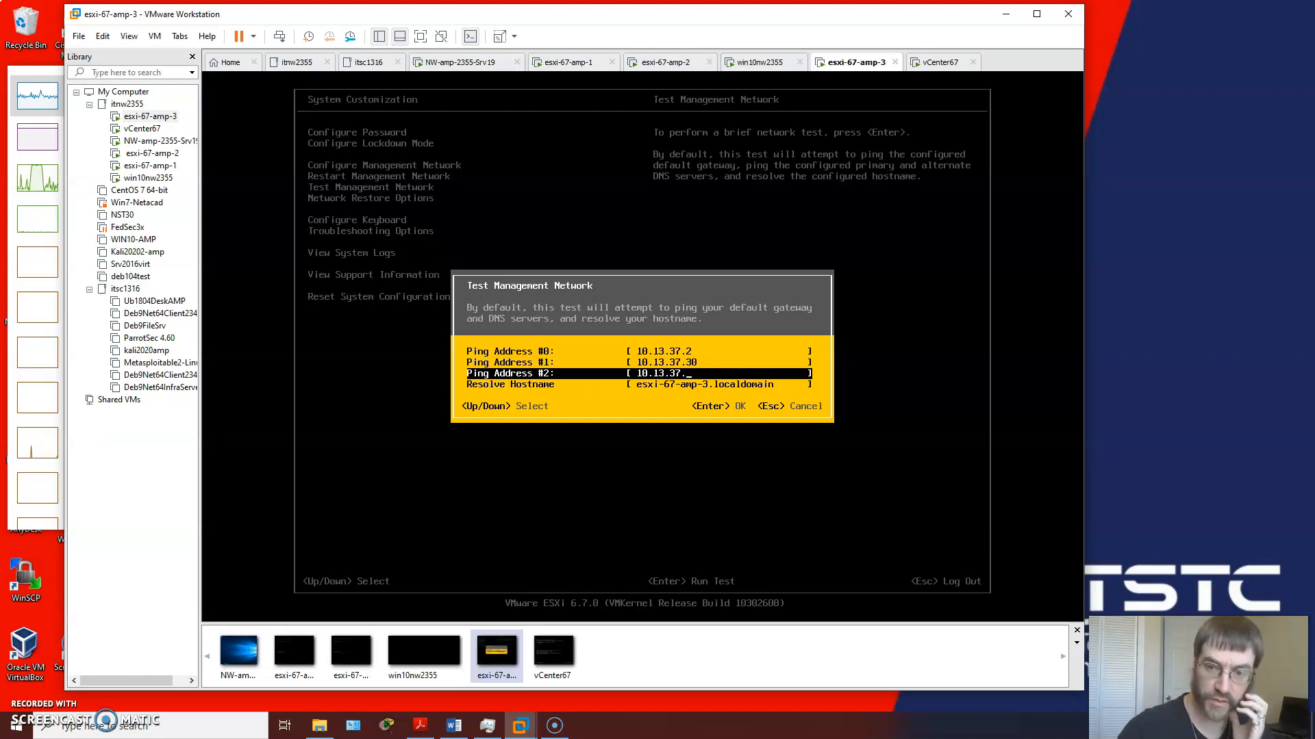
text(10)
Step: Shorten the hostname to resolve to esxi-67-amp-3, run the management network test and close its results
key(Down)
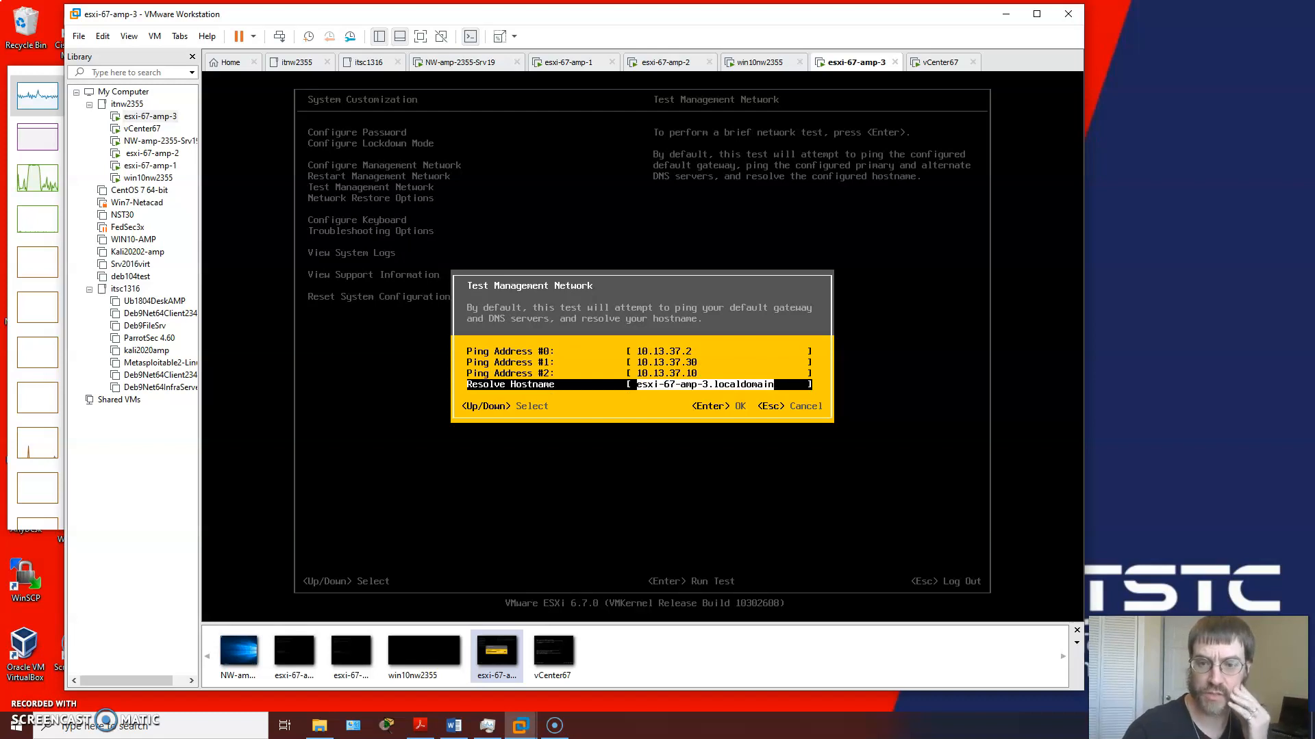
key(BackSpace)
key(BackSpace)
key(BackSpace)
key(BackSpace)
key(BackSpace)
key(BackSpace)
key(BackSpace)
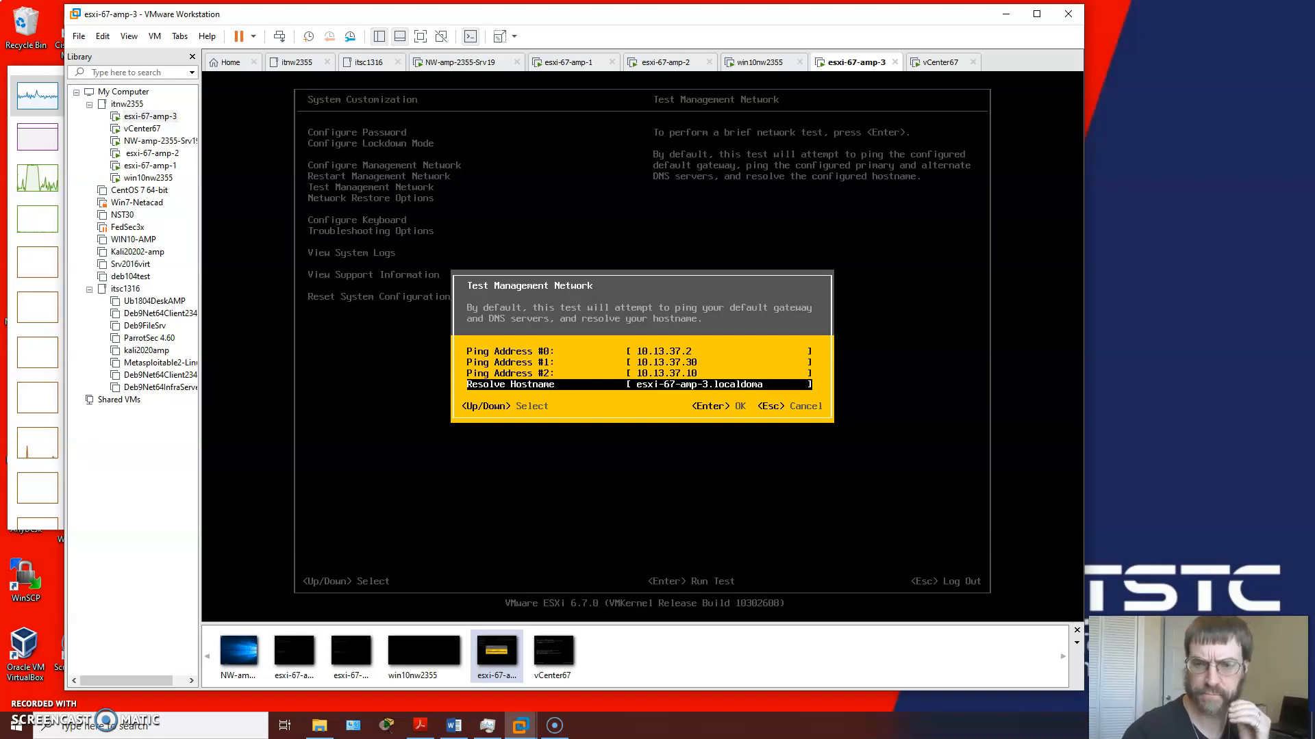
key(BackSpace)
key(BackSpace)
key(BackSpace)
key(BackSpace)
key(BackSpace)
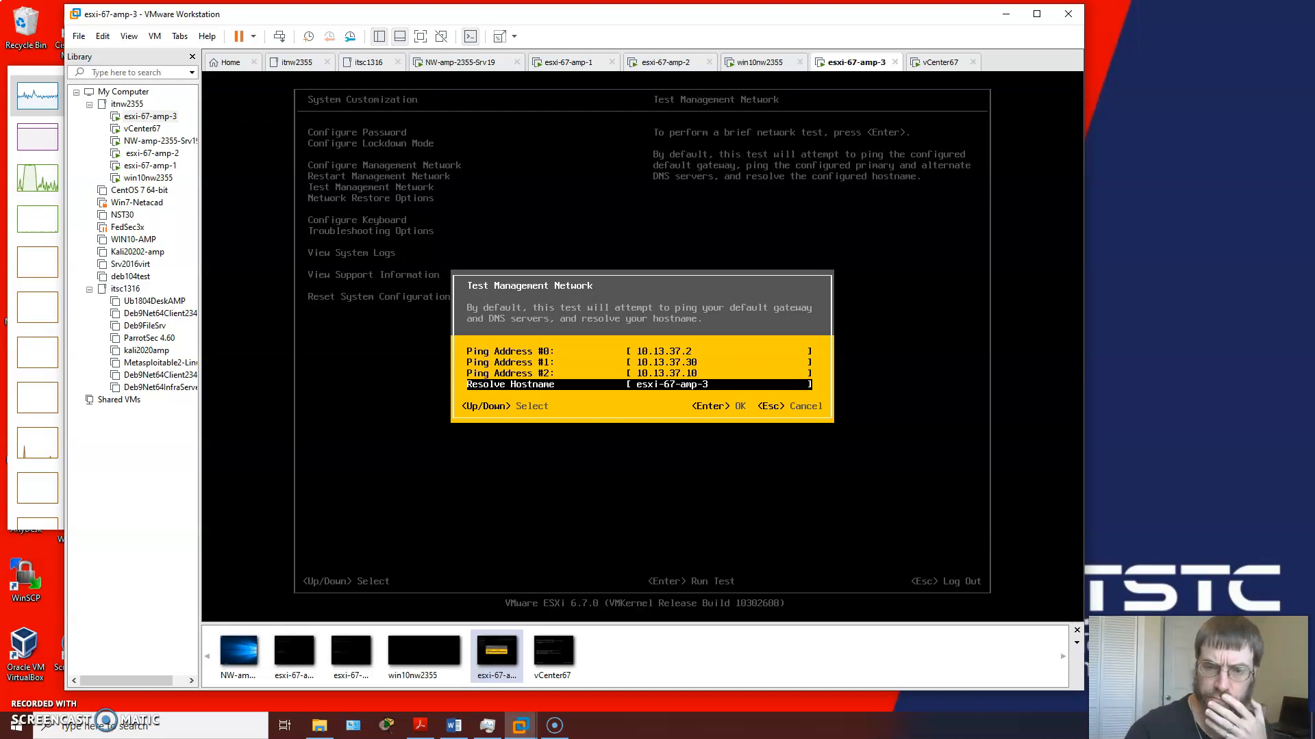
key(Return)
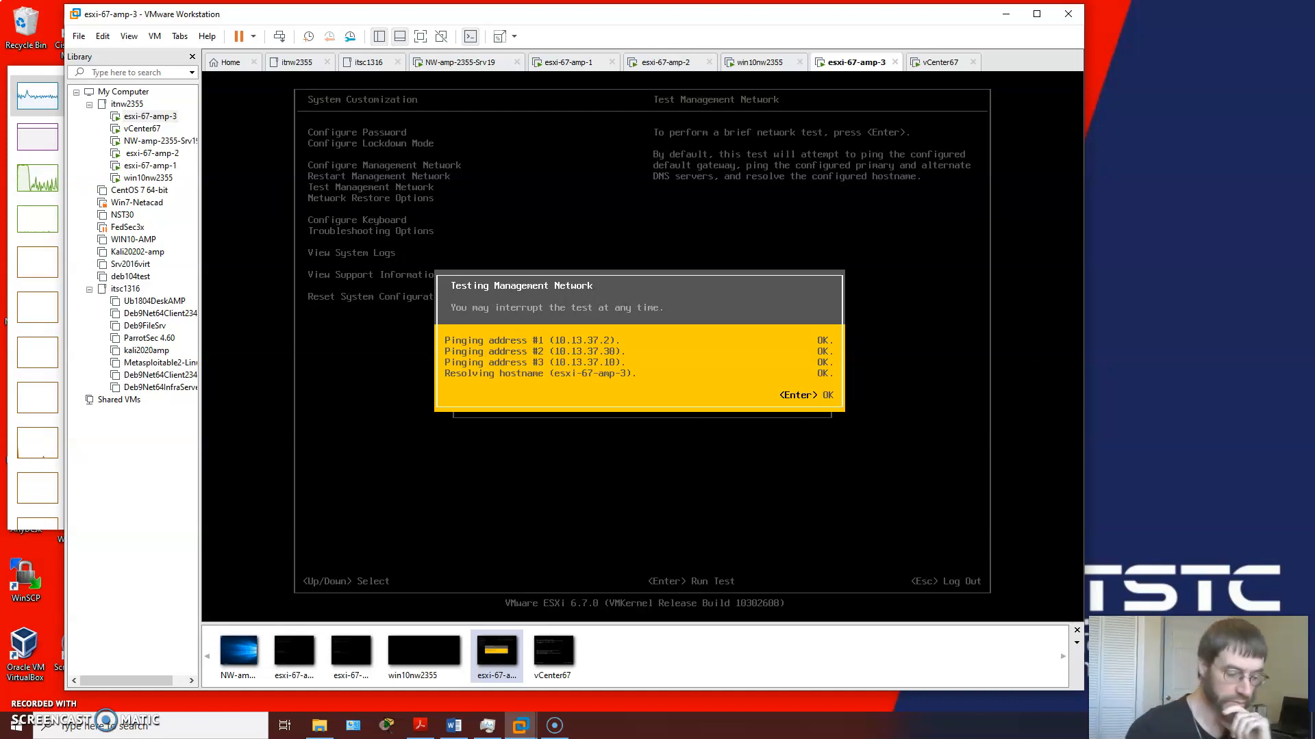
key(Return)
Step: Enable the ESXi Shell and SSH in the host's troubleshooting options
key(Down)
key(Down)
key(Down)
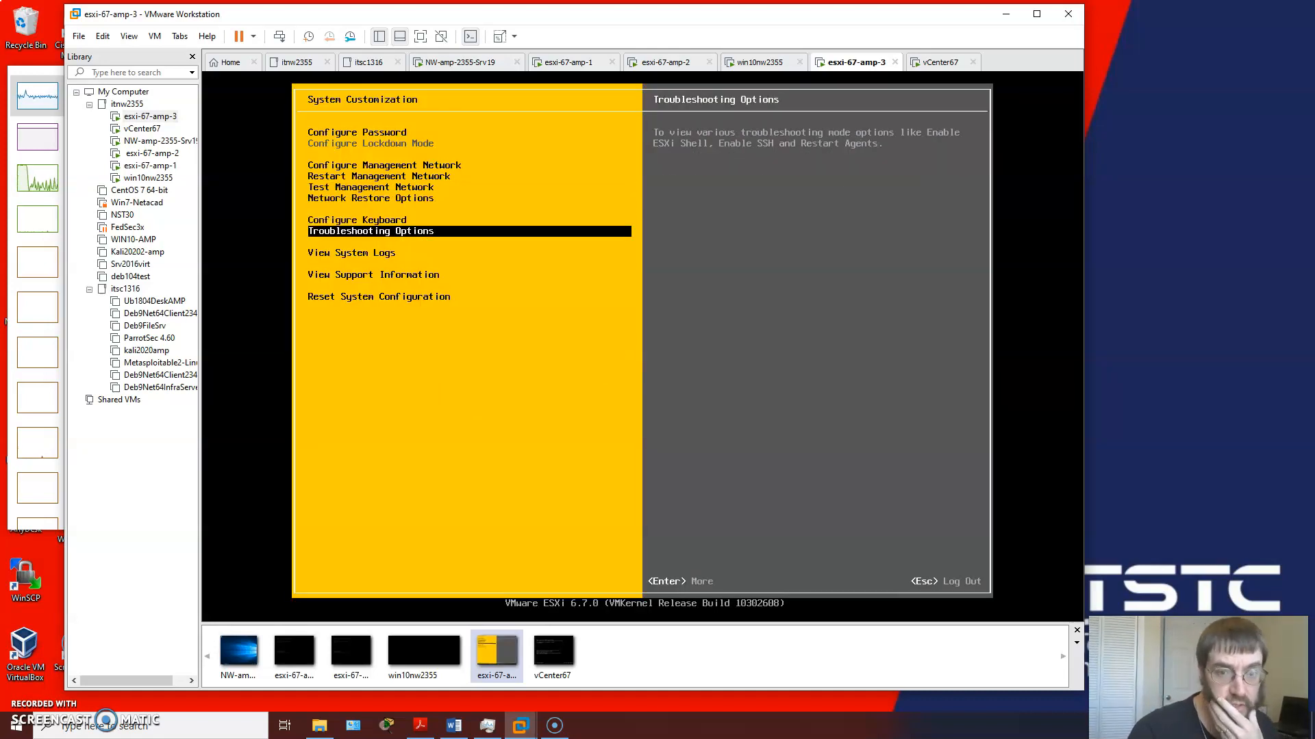
key(Return)
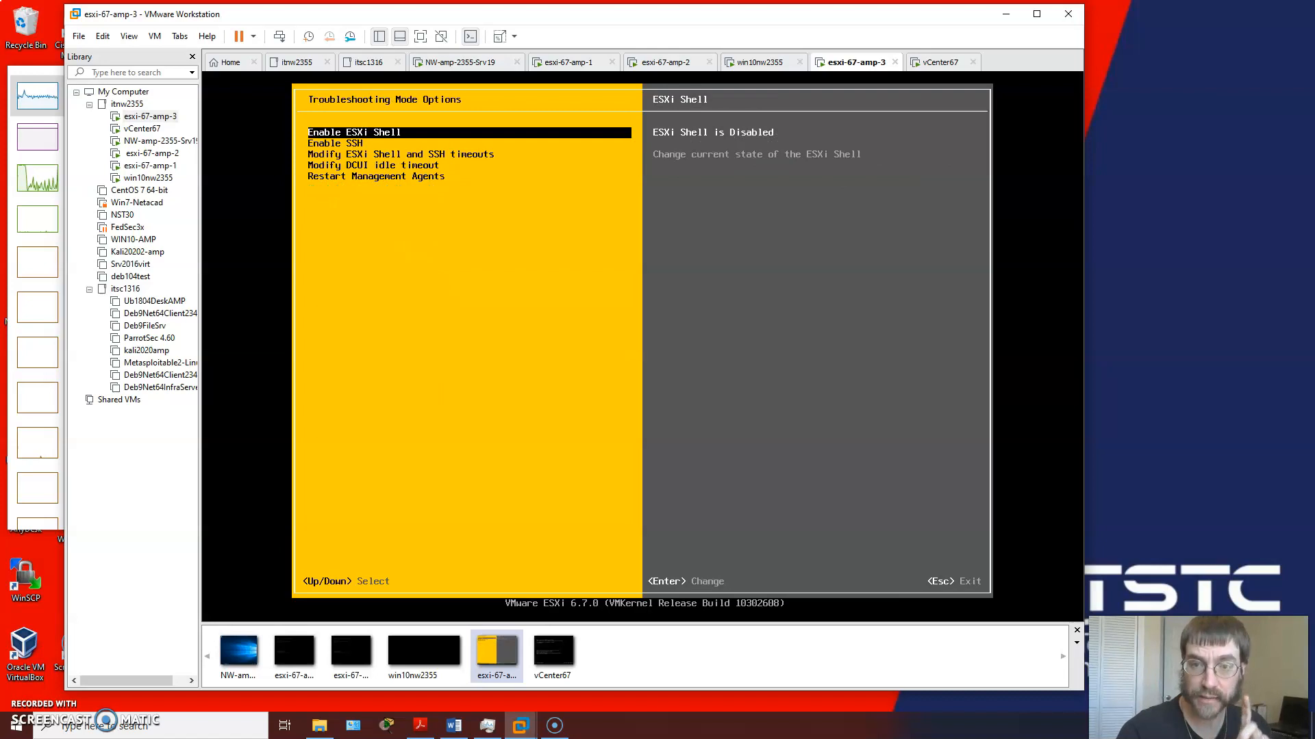
key(Return)
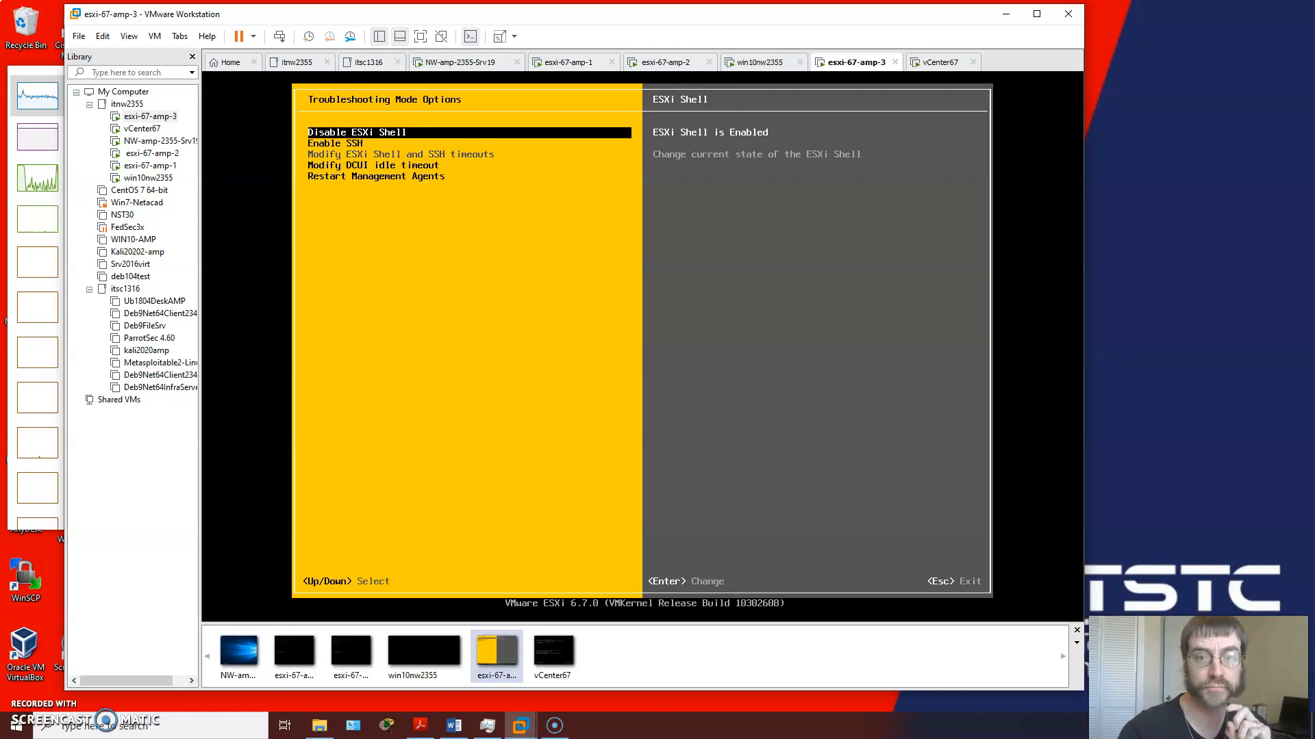
key(Down)
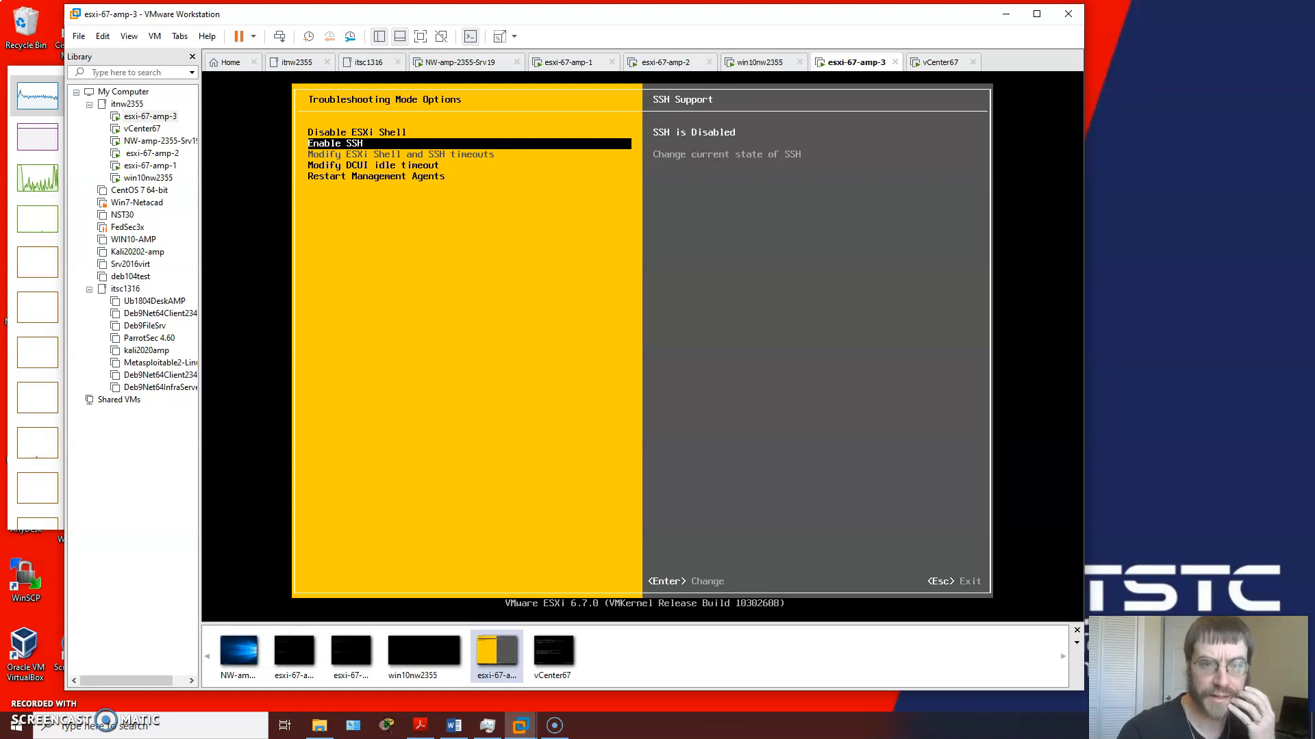
key(Return)
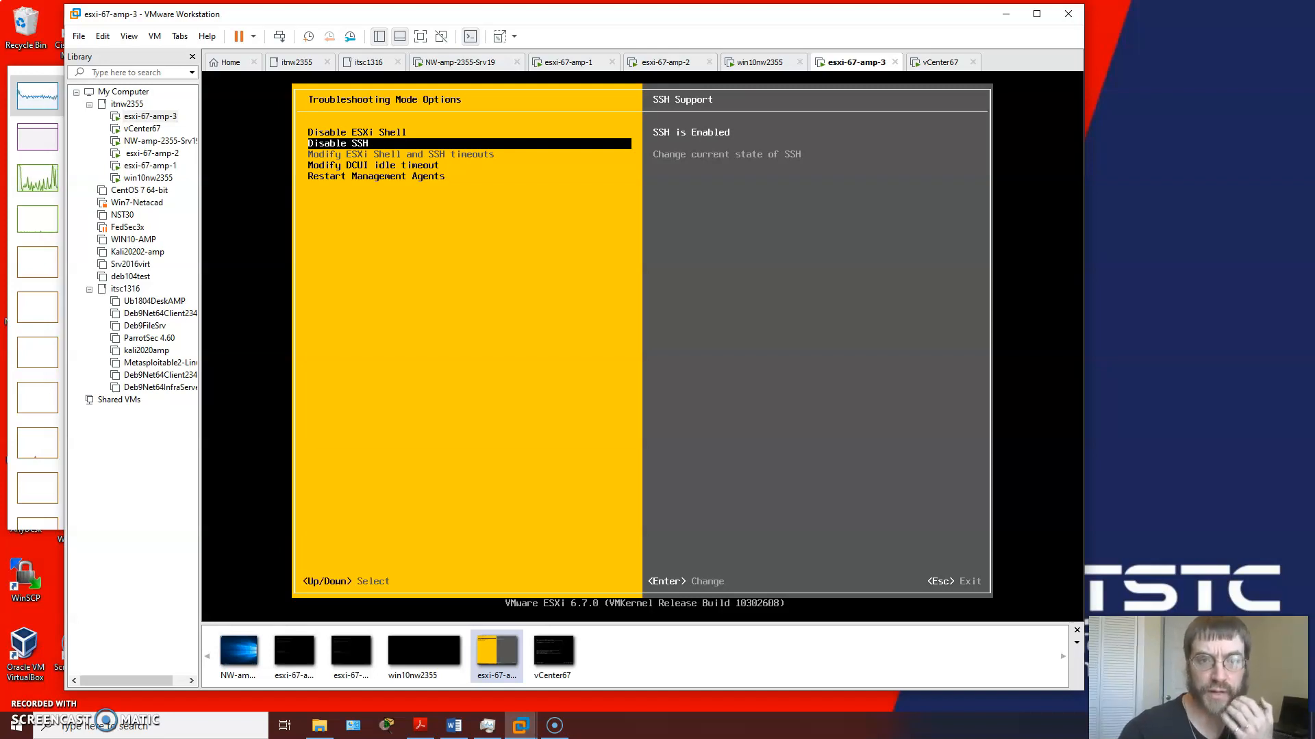
Step: Look over the remaining troubleshooting options, then the system log choices and support information in System Customization
key(Down)
key(Down)
key(Down)
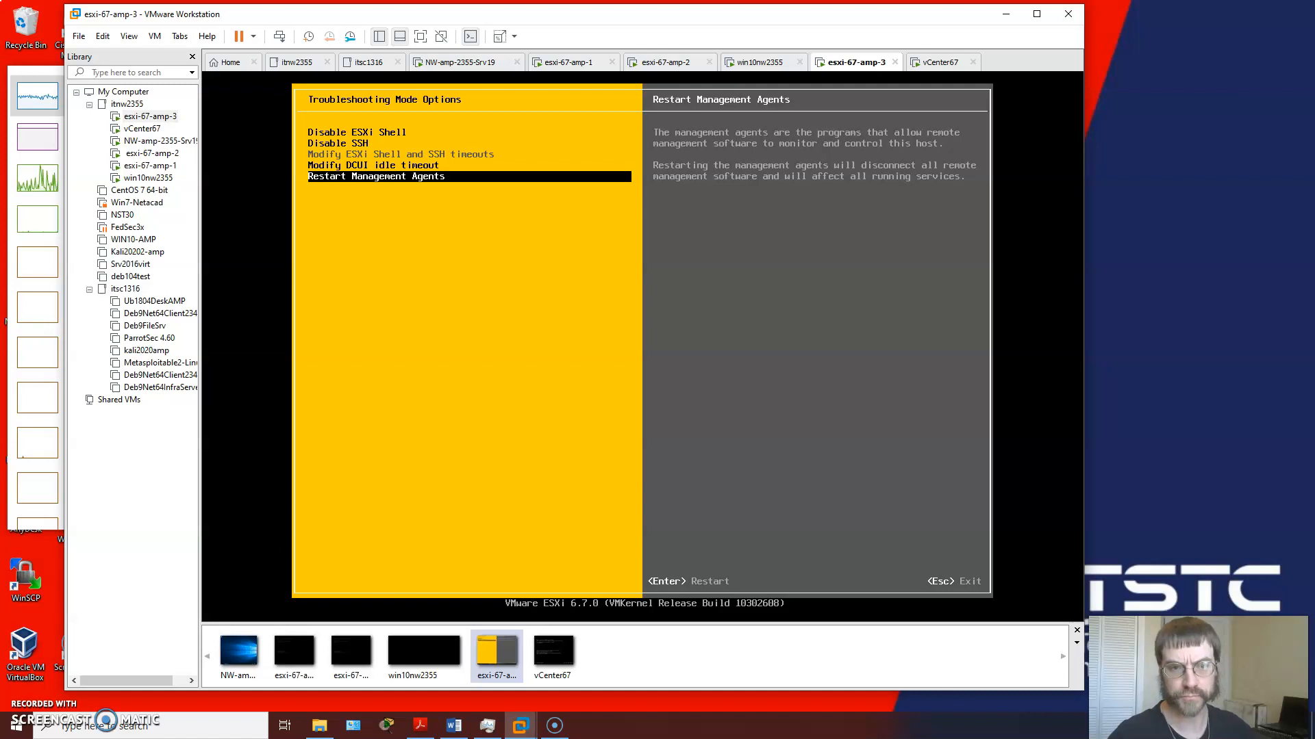
key(Up)
key(Up)
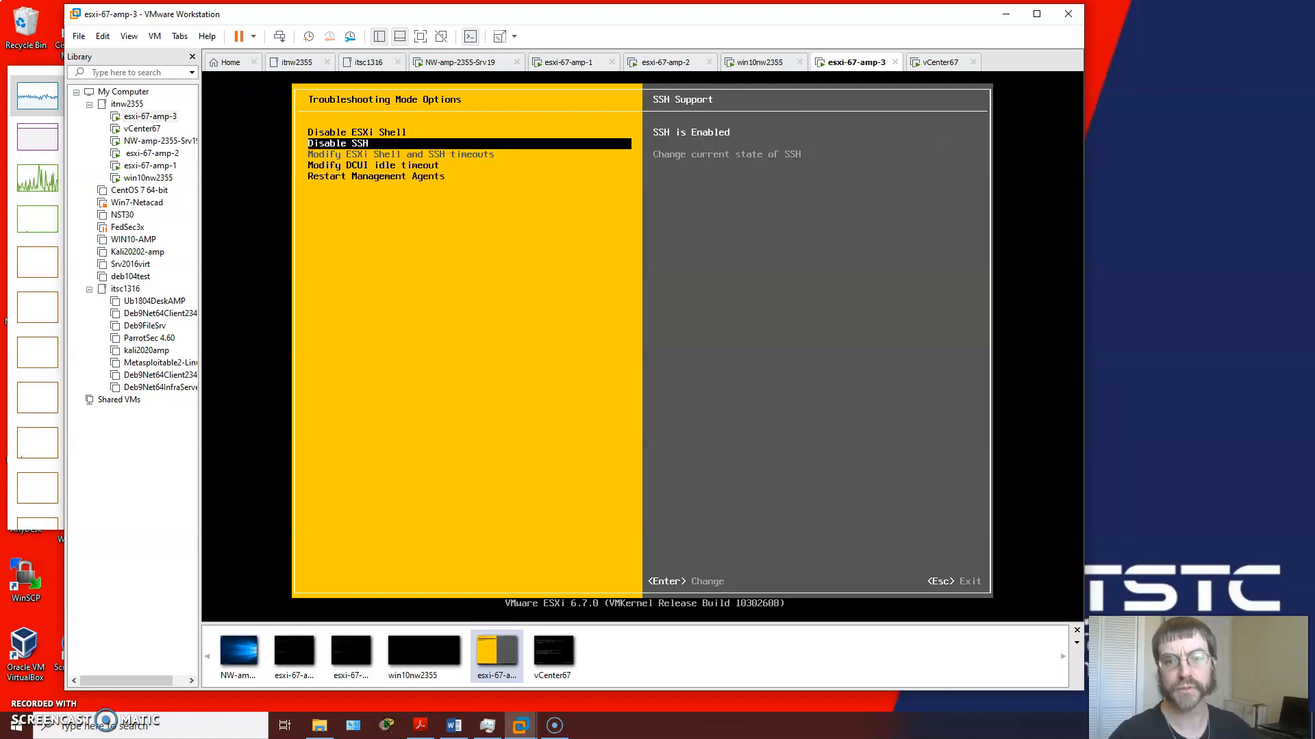
key(Escape)
key(Down)
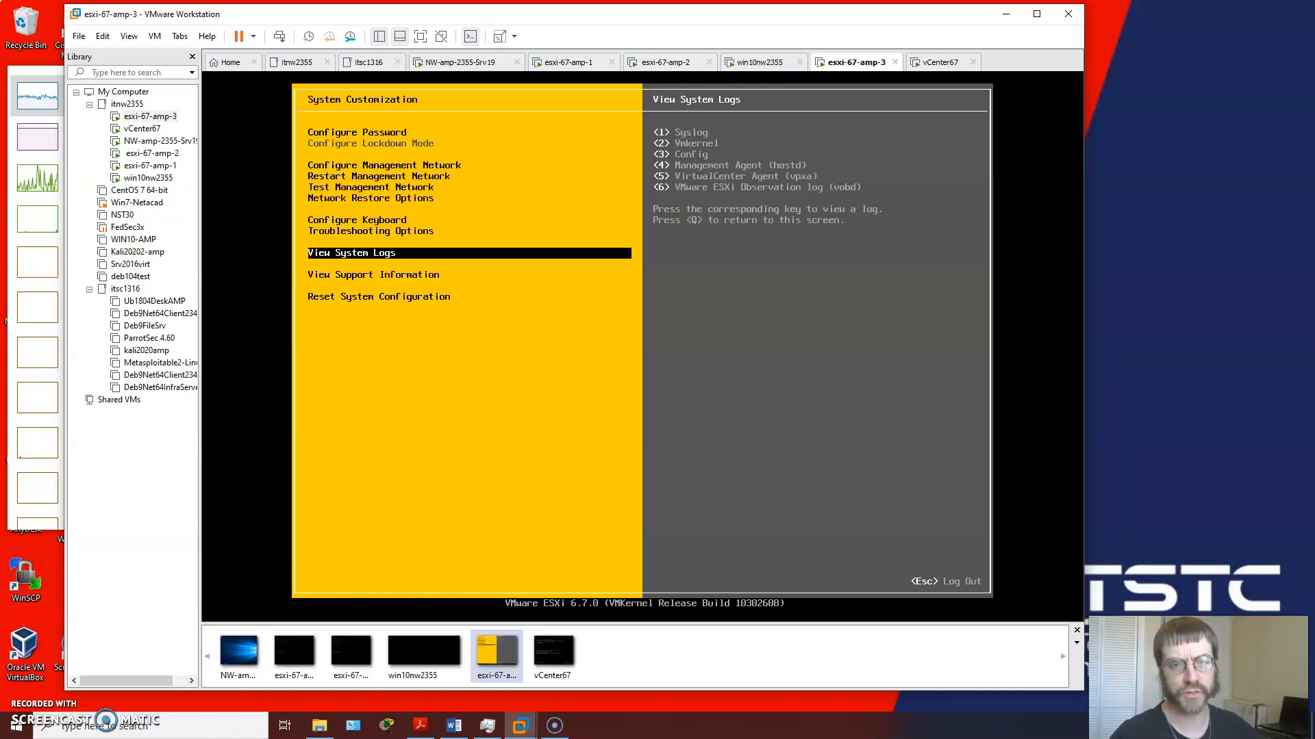
key(Down)
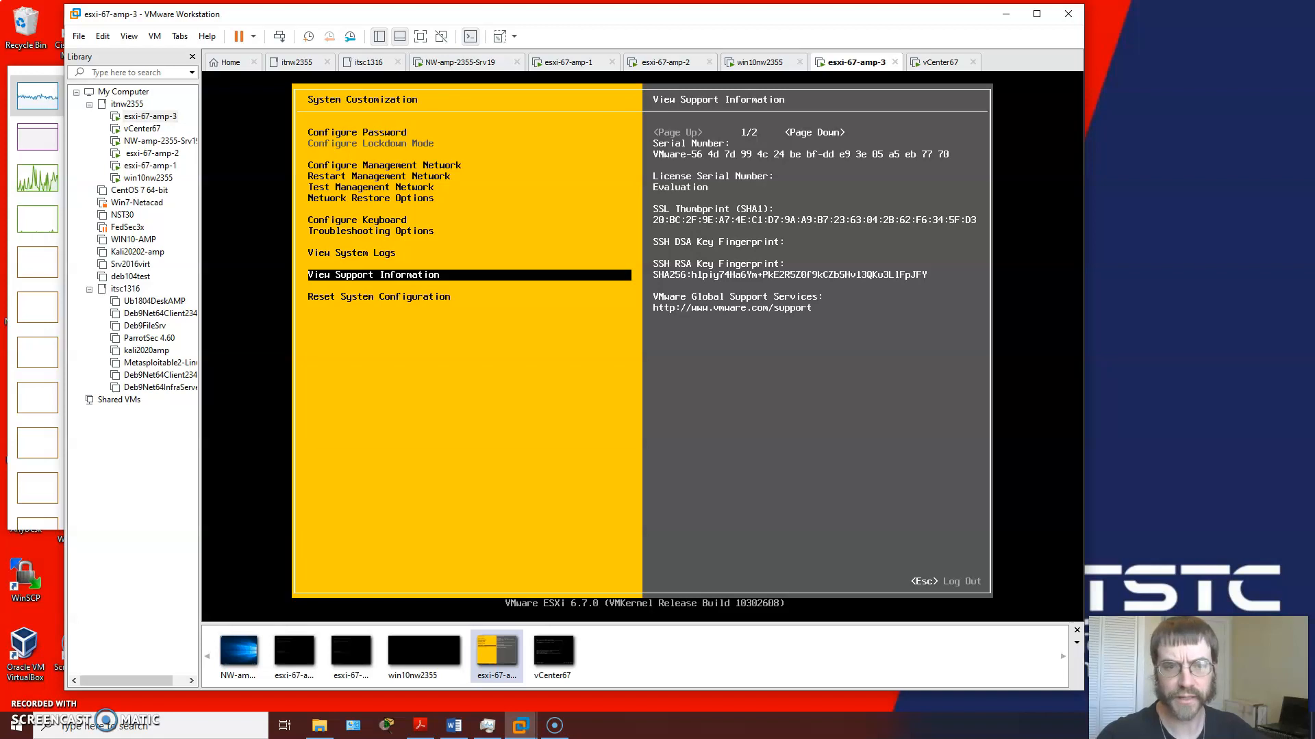
key(Up)
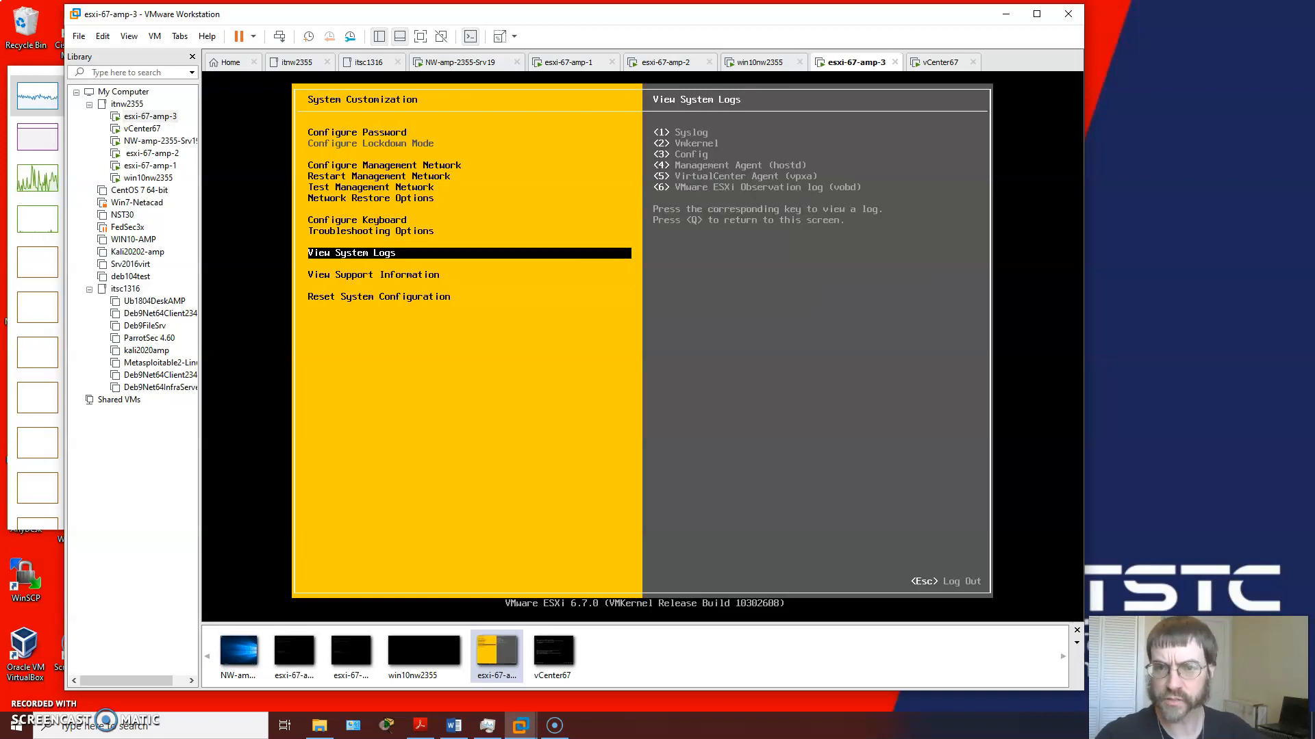